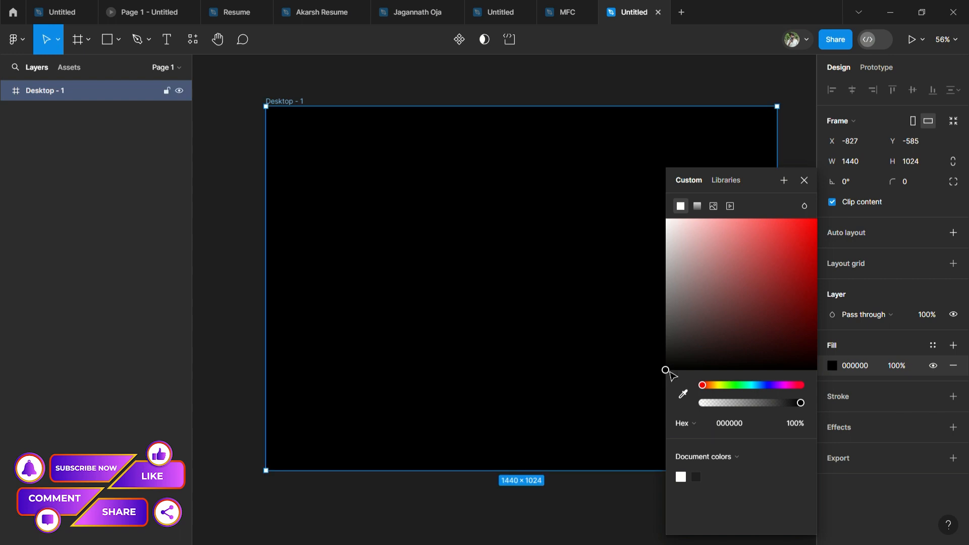
Draw a circle about 542 × 542 in the upper-left area of the black Desktop - 1 frame
{"action": "left_click", "coordinate": [804, 181]}
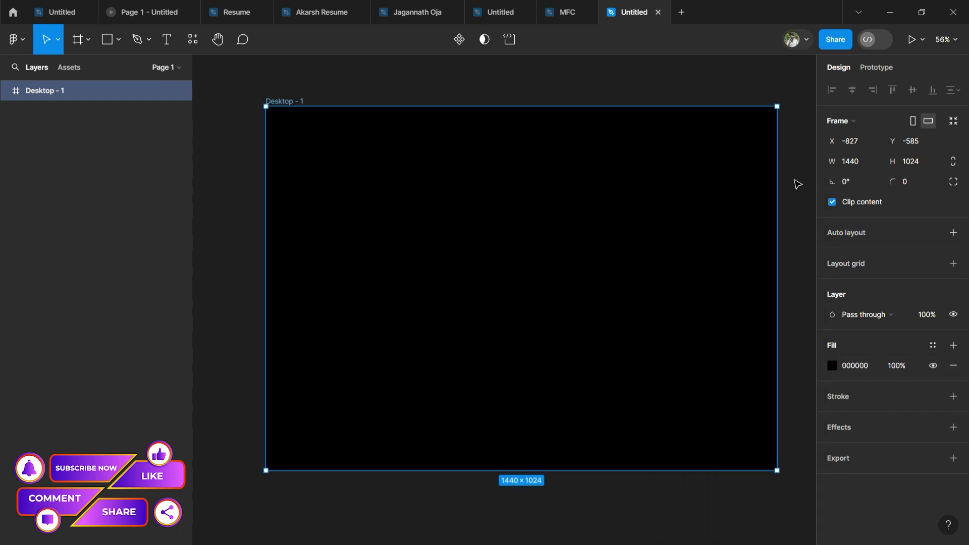
{"action": "left_click", "coordinate": [619, 95]}
{"action": "left_click", "coordinate": [117, 35]}
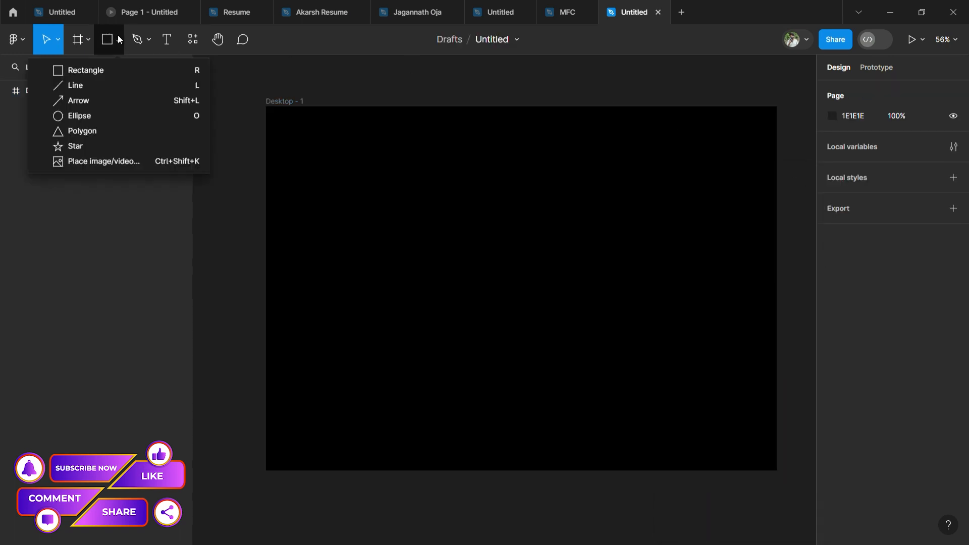
{"action": "left_click", "coordinate": [98, 117]}
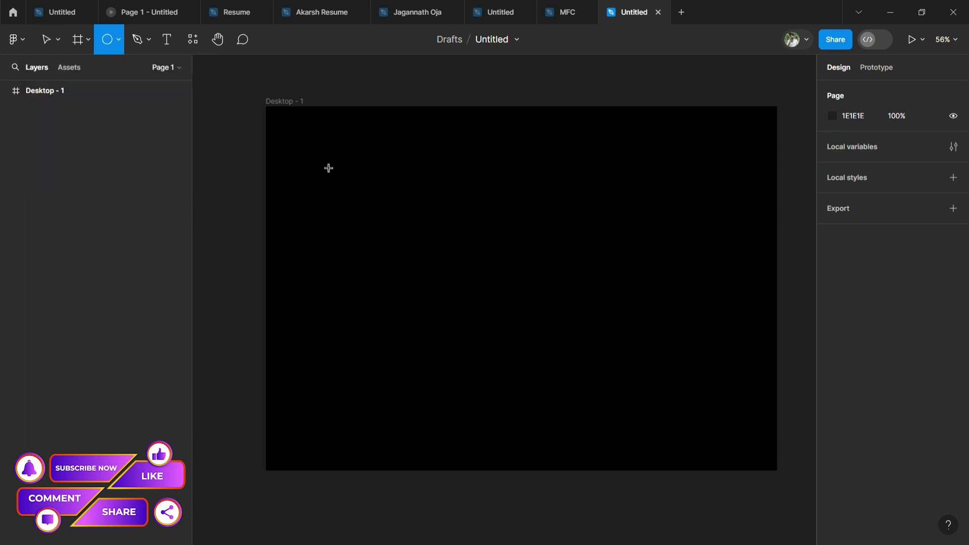
{"action": "left_click_drag", "start_coordinate": [312, 157], "coordinate": [505, 333]}
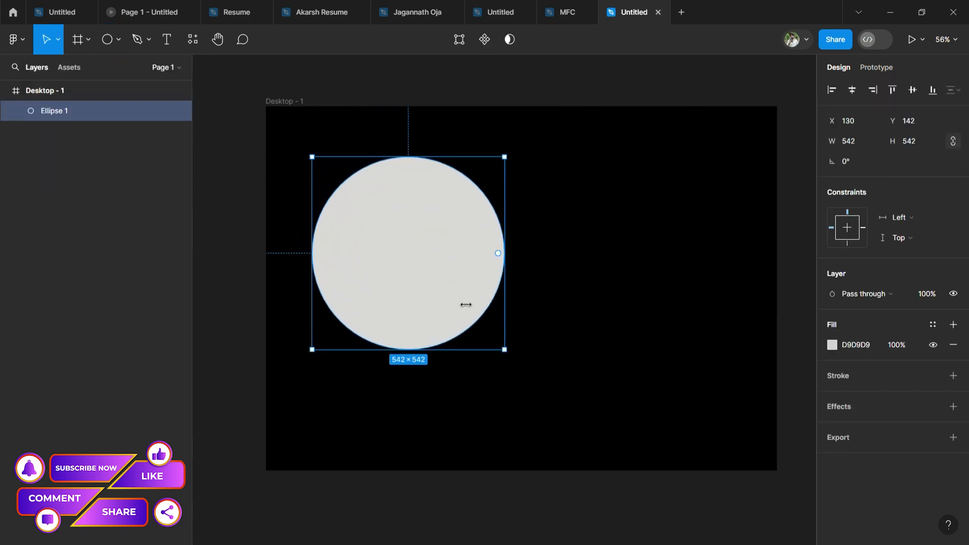
Place copies of the circle in the frame's upper-right and lower-right corners, resized to about 293 × 293 and 428 × 428
{"action": "left_click_drag", "start_coordinate": [418, 275], "coordinate": [694, 237]}
{"action": "left_click_drag", "start_coordinate": [595, 312], "coordinate": [682, 219]}
{"action": "left_click_drag", "start_coordinate": [739, 162], "coordinate": [757, 418]}
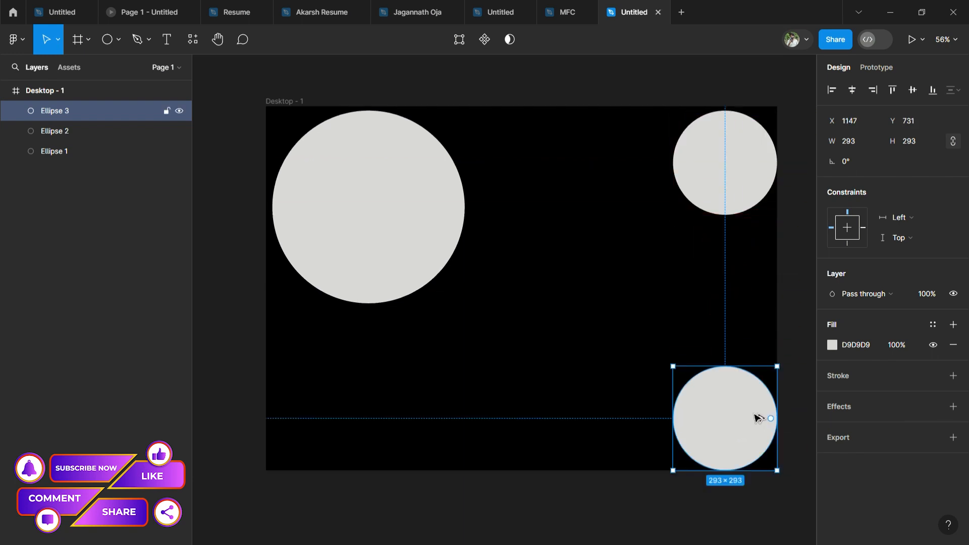
{"action": "left_click_drag", "start_coordinate": [685, 377], "coordinate": [631, 328]}
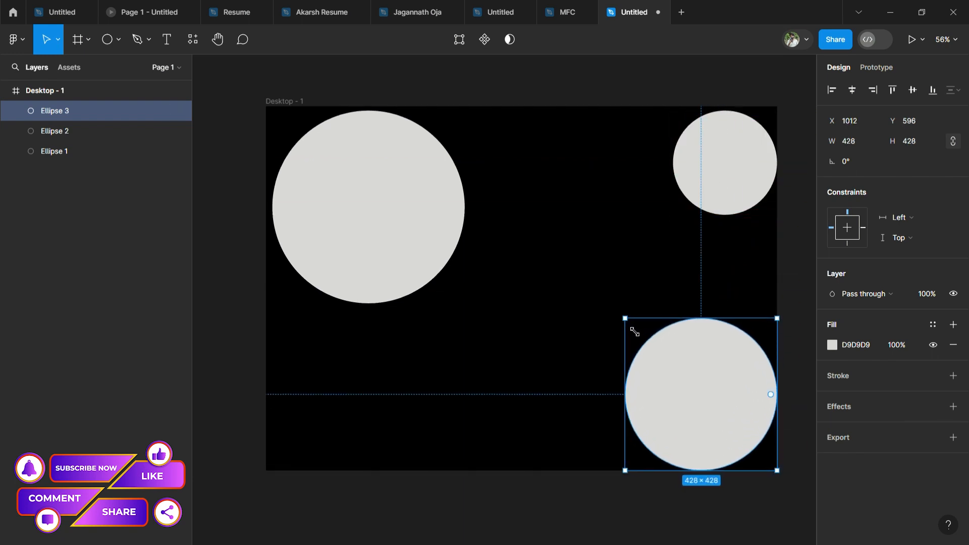
Add a copy about 242 × 242 at about X 389, Y 659, and move the upper-right circle to about X 1012, Y 122
{"action": "left_click_drag", "start_coordinate": [733, 400], "coordinate": [372, 407]}
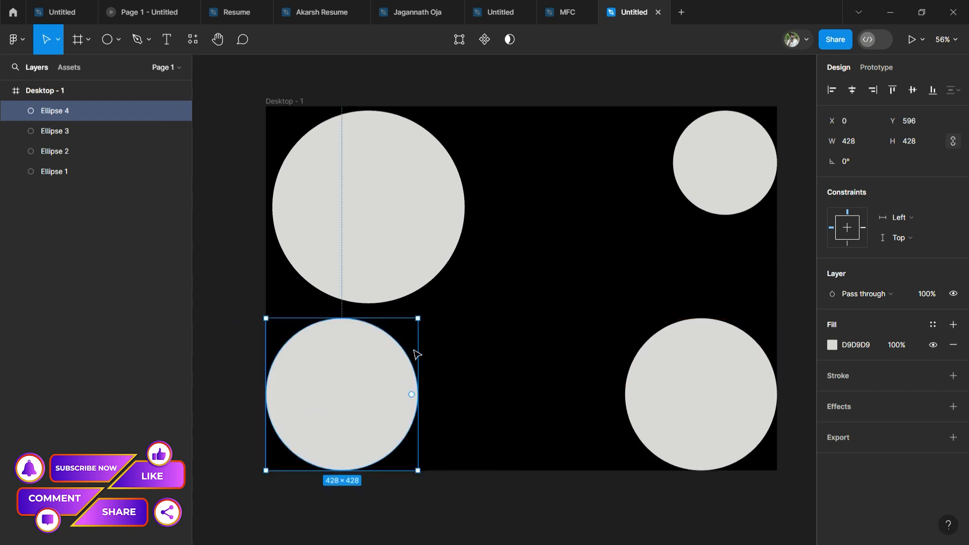
{"action": "left_click_drag", "start_coordinate": [429, 326], "coordinate": [362, 413]}
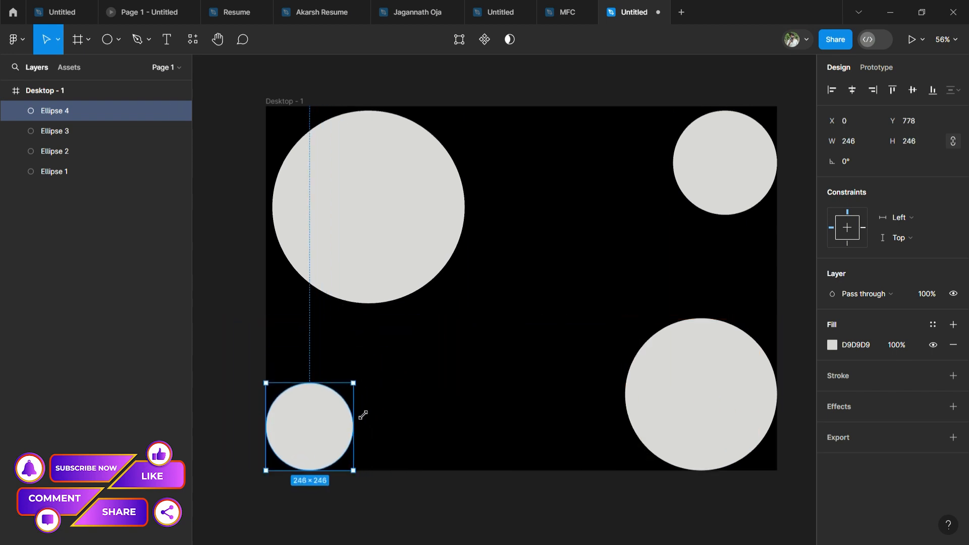
{"action": "left_click_drag", "start_coordinate": [314, 435], "coordinate": [450, 391]}
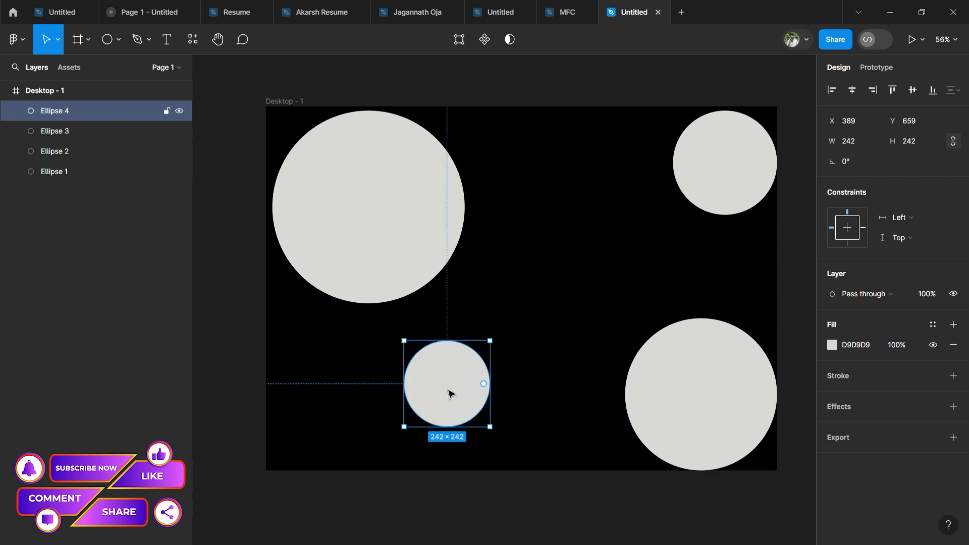
{"action": "left_click", "coordinate": [736, 180]}
{"action": "left_click_drag", "start_coordinate": [736, 180], "coordinate": [688, 217]}
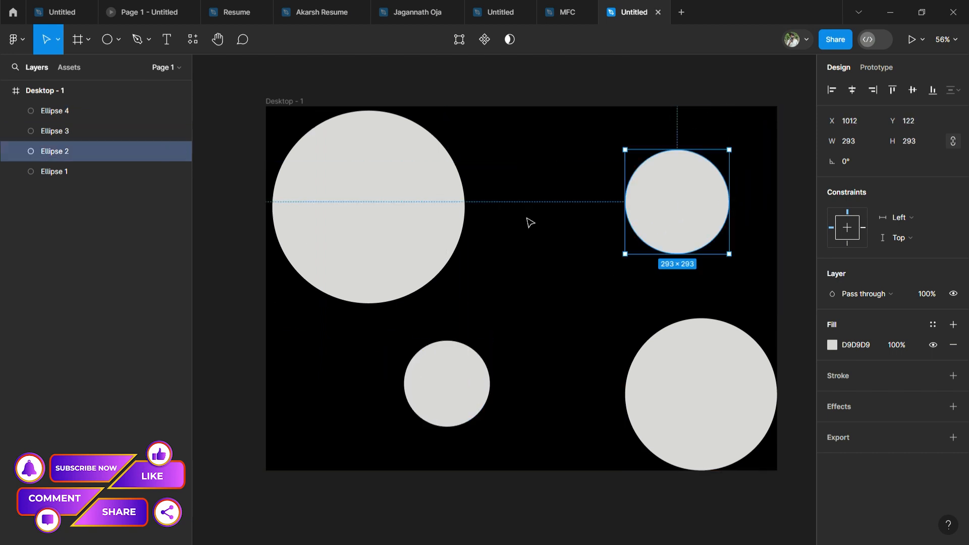
Fill the large upper-left circle with bright red
{"action": "left_click", "coordinate": [329, 241]}
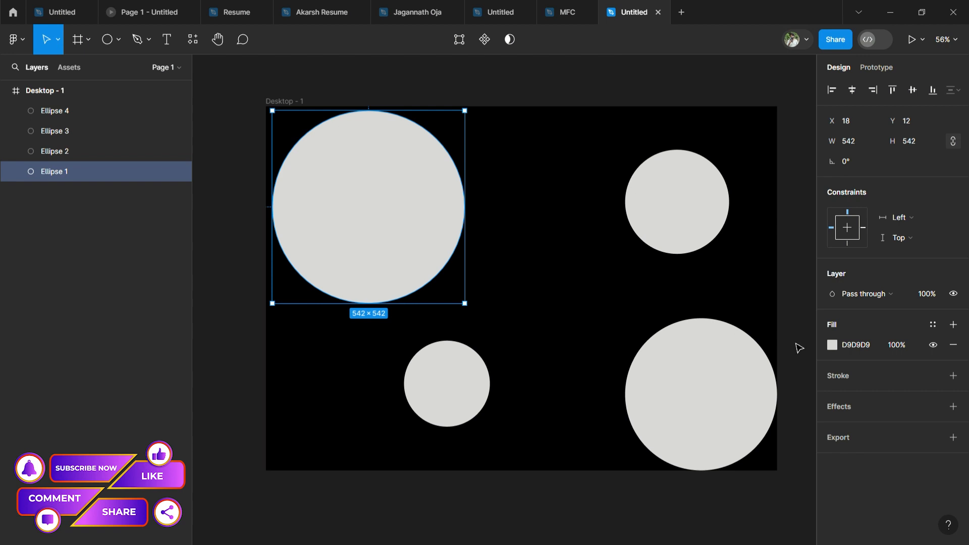
{"action": "left_click", "coordinate": [832, 345]}
{"action": "left_click_drag", "start_coordinate": [779, 270], "coordinate": [808, 217]}
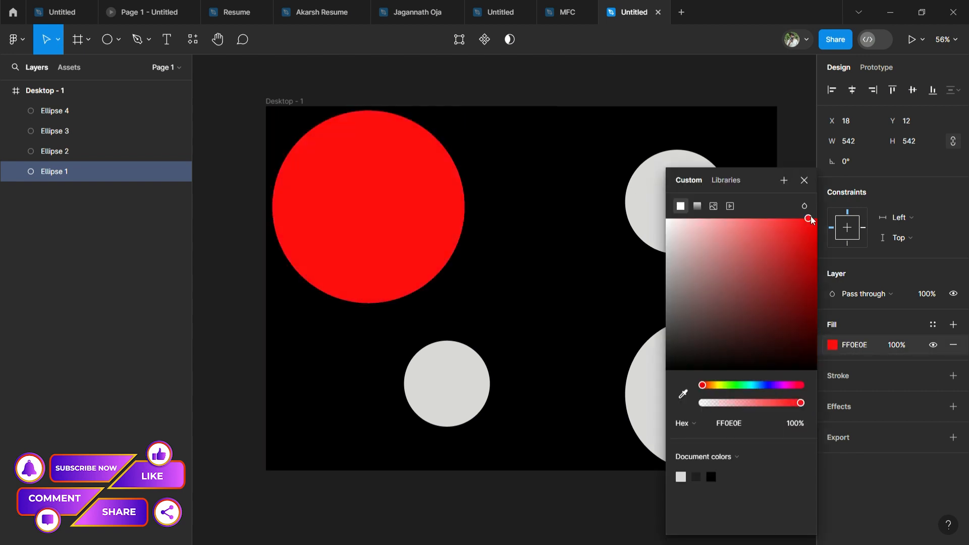
{"action": "left_click", "coordinate": [805, 180]}
Fill the upper-right circle with the blue-violet color 4200FF
{"action": "left_click", "coordinate": [706, 203]}
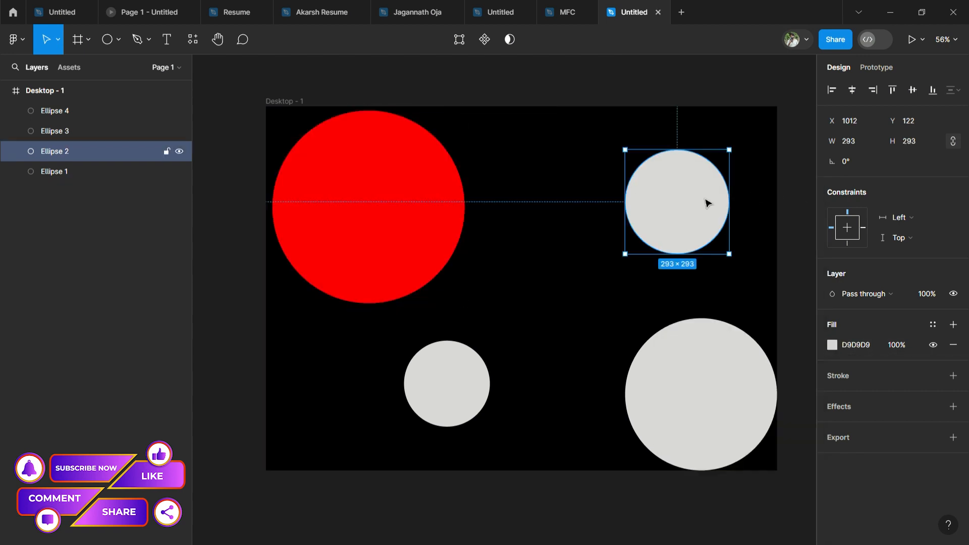
{"action": "left_click", "coordinate": [833, 346]}
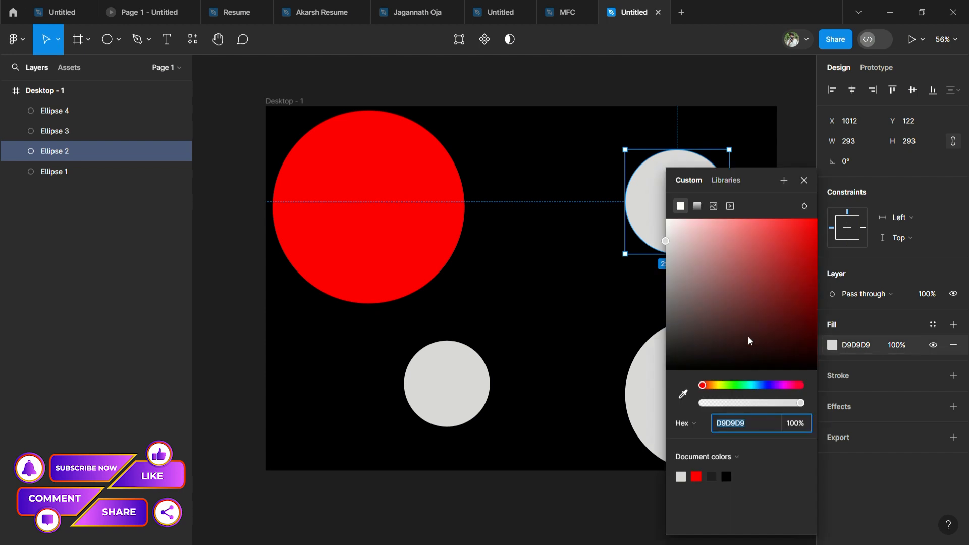
{"action": "left_click_drag", "start_coordinate": [719, 385], "coordinate": [772, 284]}
{"action": "left_click_drag", "start_coordinate": [773, 280], "coordinate": [828, 214]}
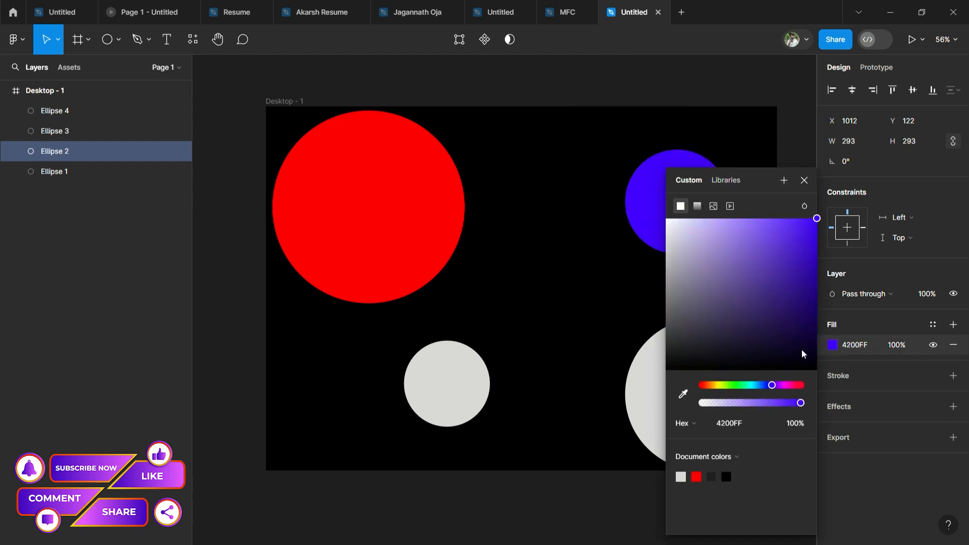
Fill the lower-right circle with the lime color CCFF00
{"action": "left_click", "coordinate": [650, 410]}
{"action": "left_click", "coordinate": [833, 346]}
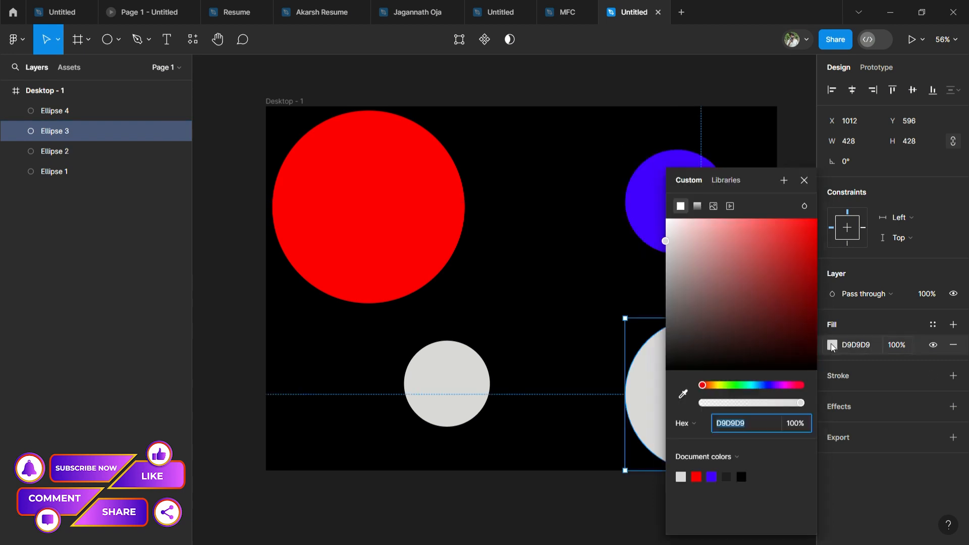
{"action": "left_click_drag", "start_coordinate": [720, 388], "coordinate": [722, 386]}
{"action": "left_click_drag", "start_coordinate": [772, 263], "coordinate": [816, 218]}
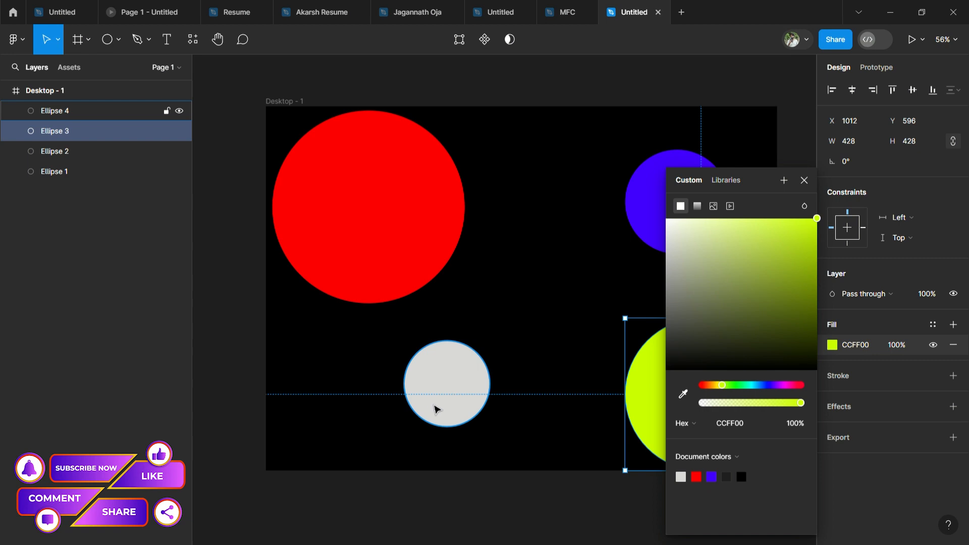
Fill the smallest circle, near the frame's lower middle, with the green color 00FF29
{"action": "left_click", "coordinate": [437, 408]}
{"action": "left_click", "coordinate": [833, 346]}
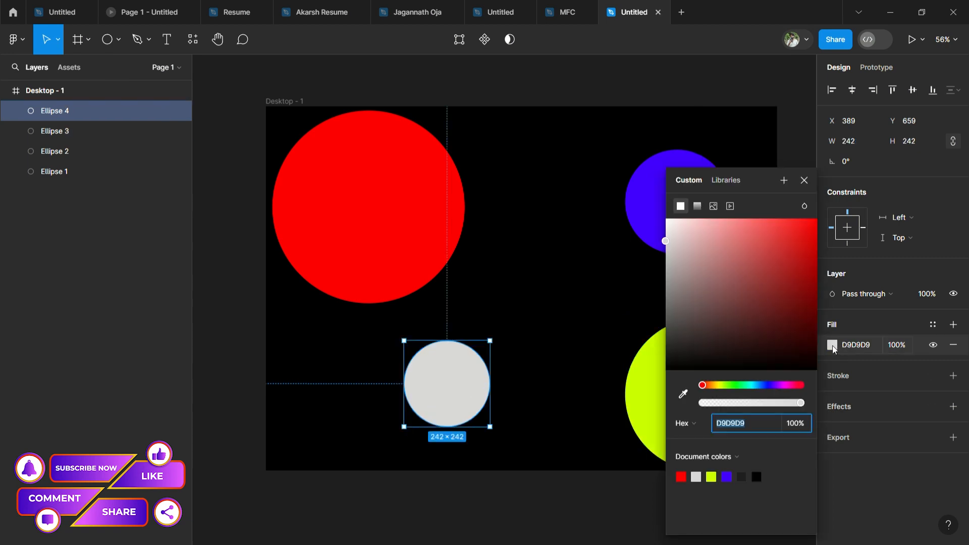
{"action": "left_click", "coordinate": [740, 387]}
{"action": "left_click_drag", "start_coordinate": [745, 285], "coordinate": [836, 212]}
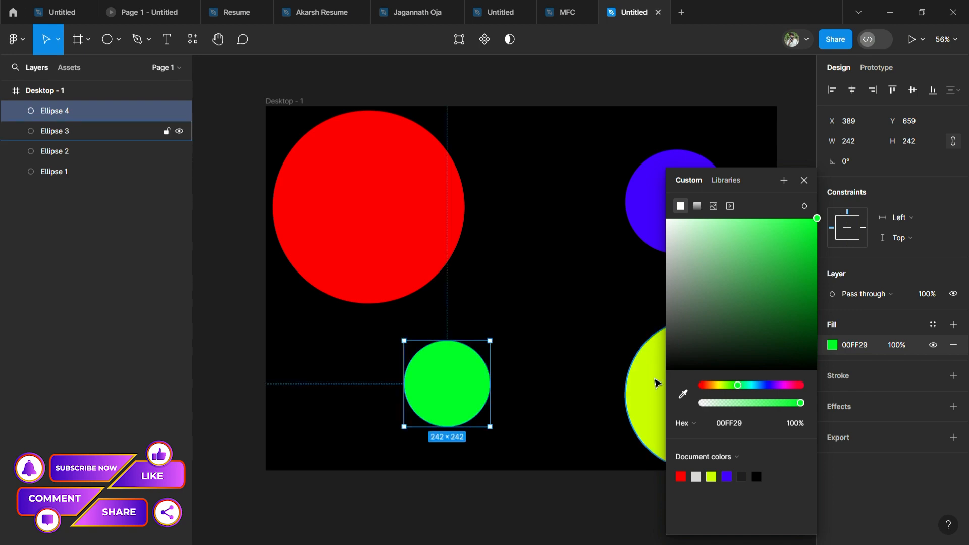
Change the lower-right circle's fill to yellow FFF500 and move the blue-violet circle to about X 962, Y 126
{"action": "left_click", "coordinate": [654, 381]}
{"action": "left_click", "coordinate": [833, 348]}
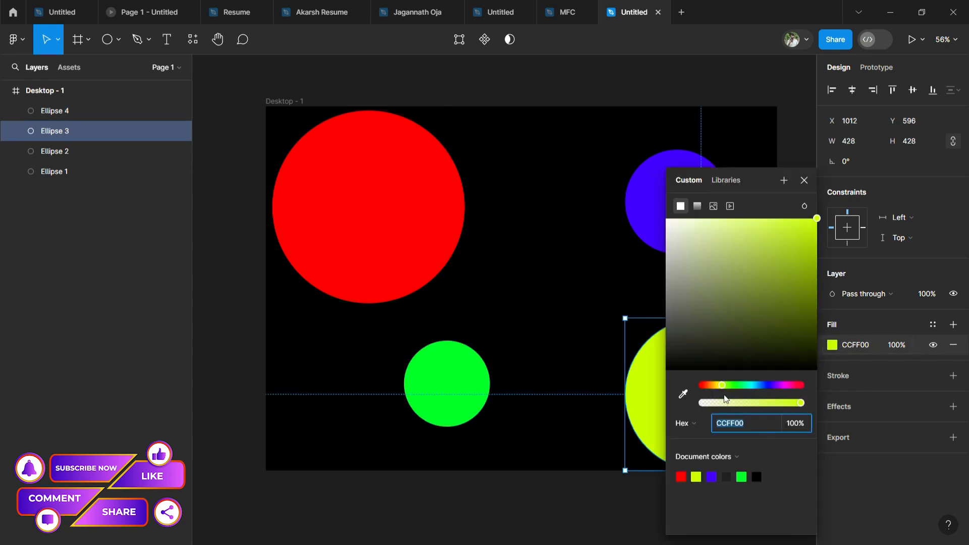
{"action": "left_click_drag", "start_coordinate": [722, 386], "coordinate": [720, 386]}
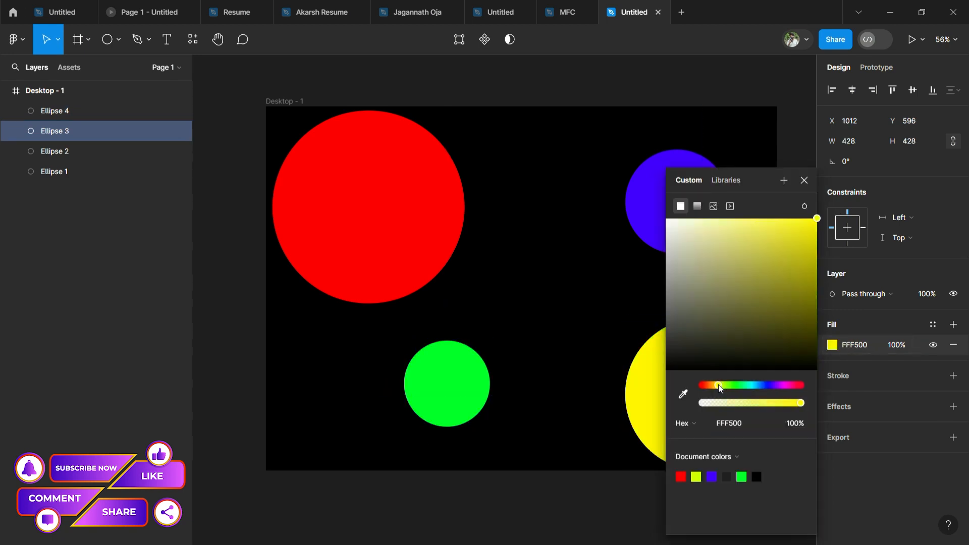
{"action": "left_click", "coordinate": [804, 181]}
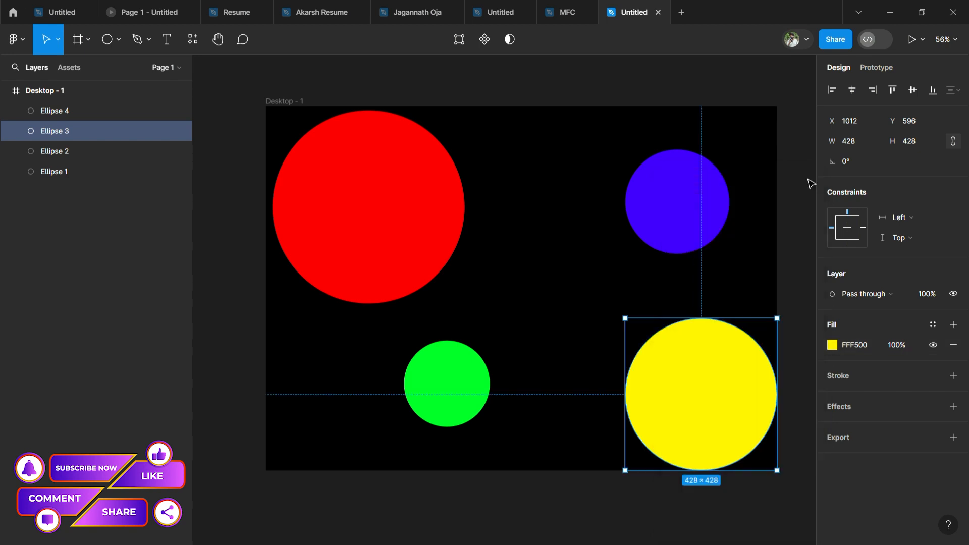
{"action": "left_click_drag", "start_coordinate": [695, 211], "coordinate": [678, 211]}
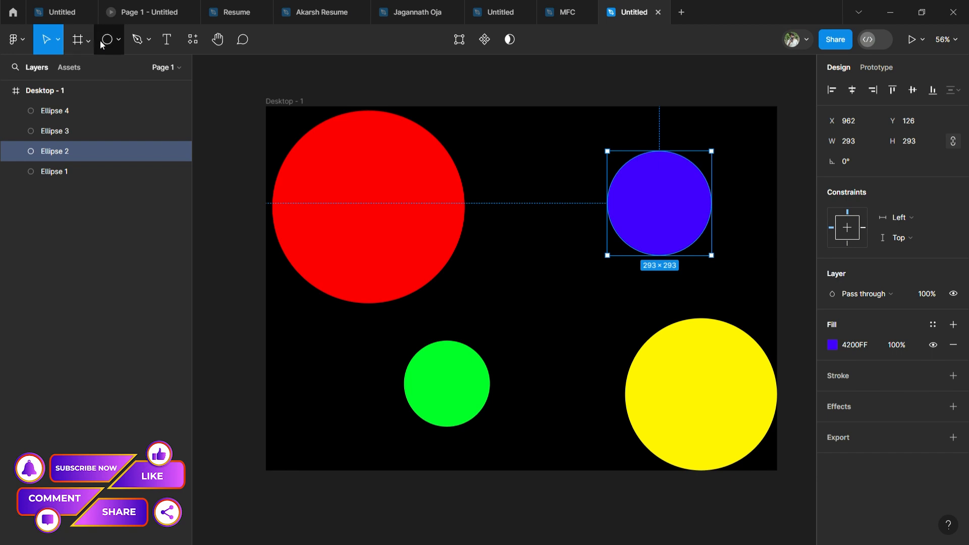
Draw a 1440 × 1024 rectangle covering the whole Desktop - 1 frame on top of the circles
{"action": "left_click", "coordinate": [118, 40]}
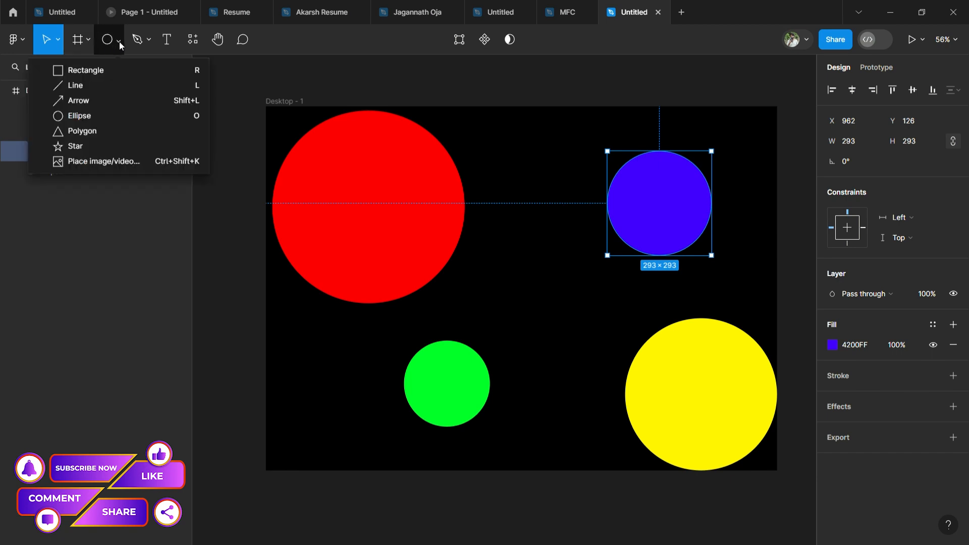
{"action": "left_click", "coordinate": [96, 68]}
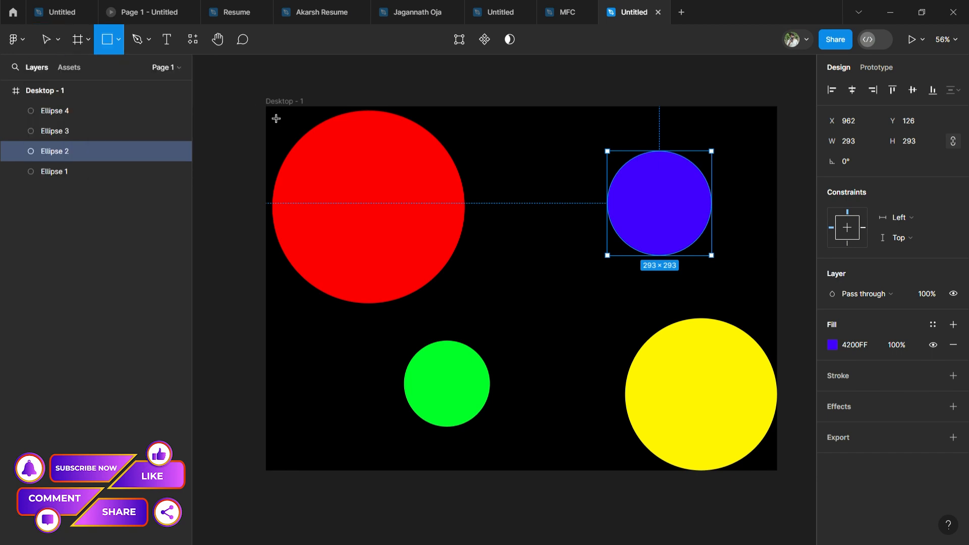
{"action": "left_click_drag", "start_coordinate": [275, 116], "coordinate": [779, 471]}
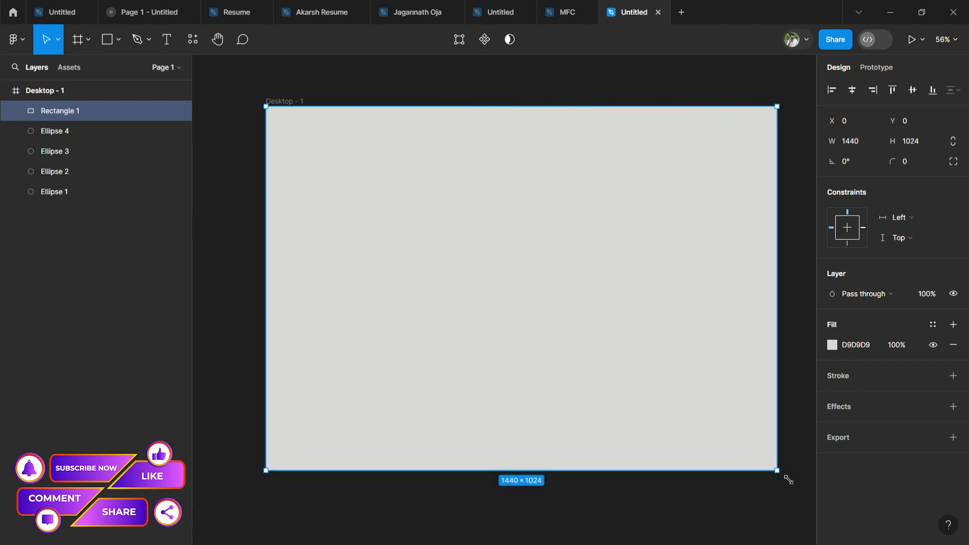
Change the covering rectangle's fill to white, FFFFFF
{"action": "scroll", "coordinate": [785, 363], "scroll_direction": "down", "scroll_amount": 3}
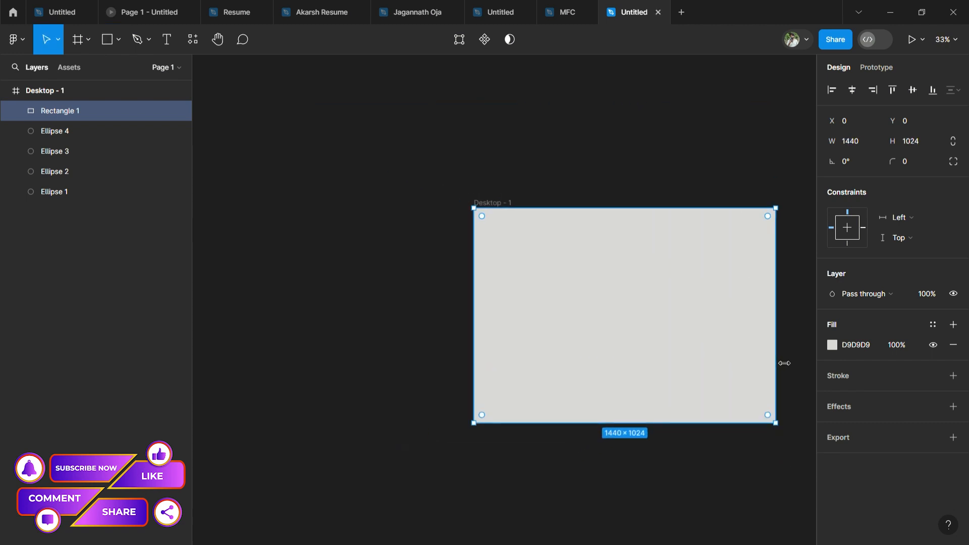
{"action": "scroll", "coordinate": [782, 362], "scroll_direction": "right", "scroll_amount": 2}
{"action": "scroll", "coordinate": [781, 362], "scroll_direction": "down", "scroll_amount": 1}
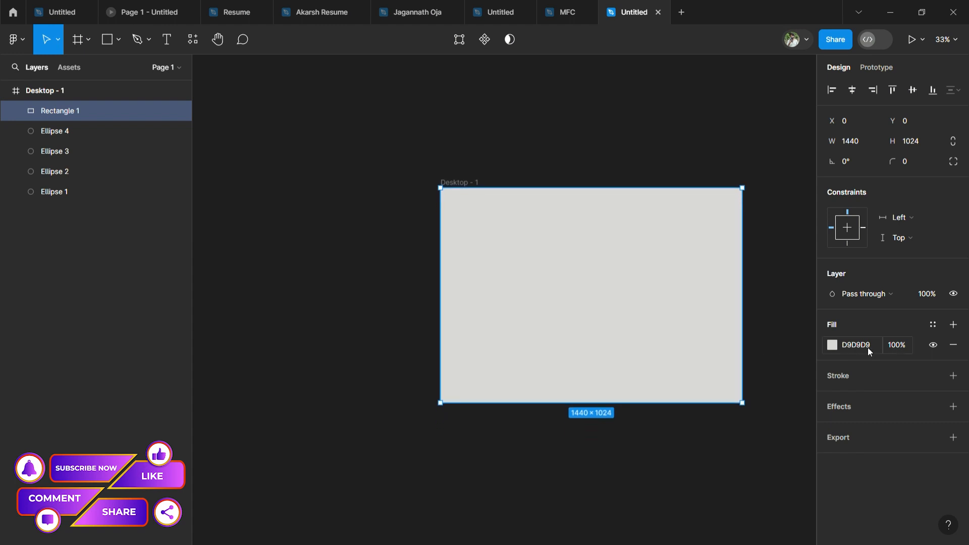
{"action": "left_click", "coordinate": [835, 345]}
{"action": "left_click_drag", "start_coordinate": [730, 278], "coordinate": [658, 215]}
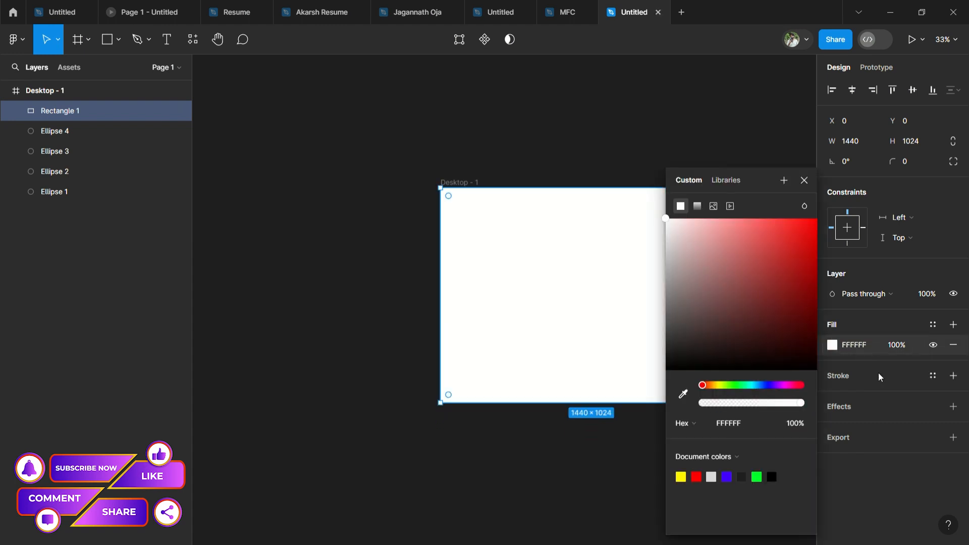
Add a Background blur effect to the rectangle and set its fill opacity to 1%
{"action": "left_click", "coordinate": [953, 406]}
{"action": "left_click", "coordinate": [857, 429]}
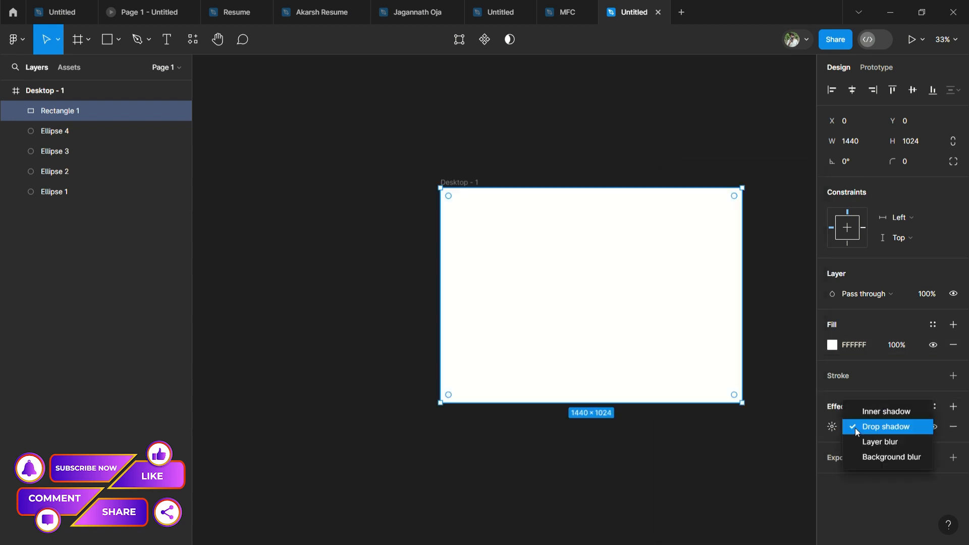
{"action": "left_click", "coordinate": [859, 458]}
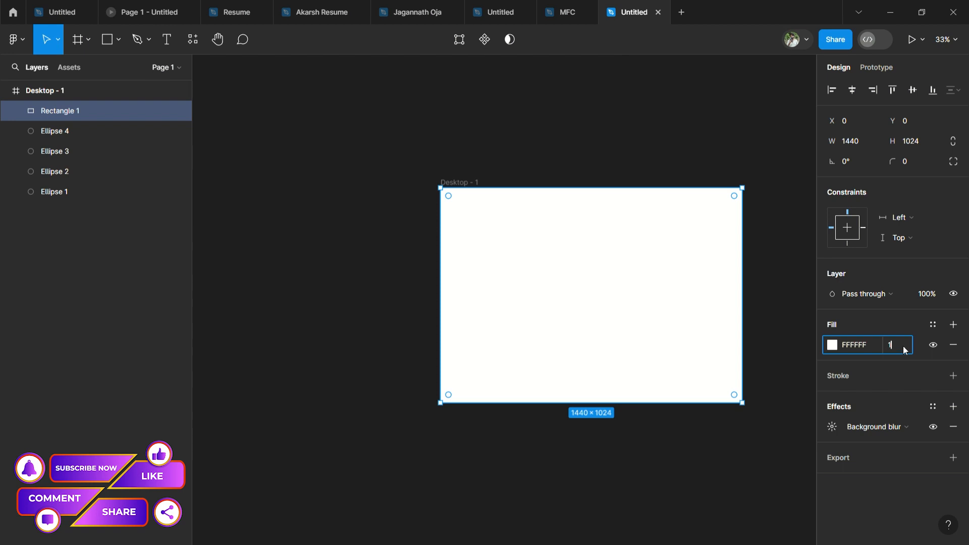
{"action": "key", "text": "Return"}
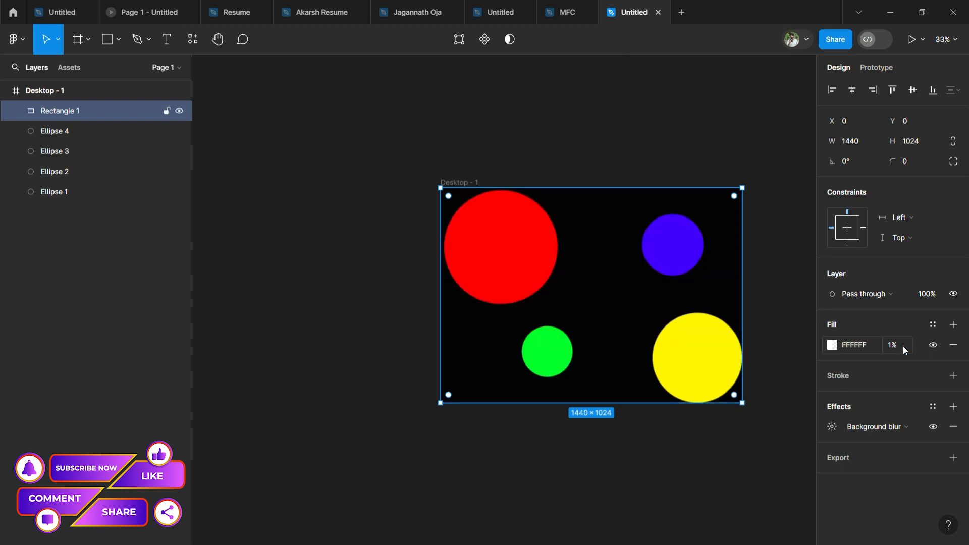
Increase the rectangle's background blur amount to 604
{"action": "left_click", "coordinate": [832, 426]}
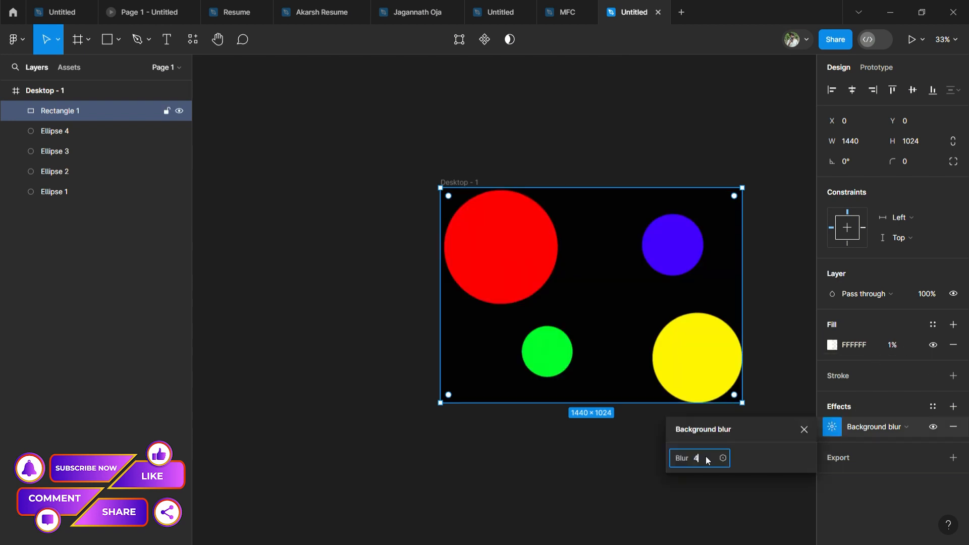
{"action": "key", "text": "shift+Up"}
{"action": "key", "text": "shift+Up"}
{"action": "key", "text": "shift+Up"}
{"action": "key", "text": "shift+Up"}
{"action": "key", "text": "shift+Up"}
{"action": "key", "text": "shift+Up"}
{"action": "key", "text": "shift+Up"}
{"action": "key", "text": "shift+Up"}
{"action": "key", "text": "shift+Up"}
{"action": "key", "text": "shift+Up"}
{"action": "key", "text": "shift+Up"}
{"action": "key", "text": "shift+Up"}
{"action": "key", "text": "shift+Up"}
{"action": "key", "text": "shift+Up"}
{"action": "key", "text": "shift+Up"}
{"action": "key", "text": "shift+Up"}
{"action": "key", "text": "shift+Up"}
{"action": "key", "text": "shift+Up"}
{"action": "key", "text": "shift+Up"}
{"action": "key", "text": "shift+Up"}
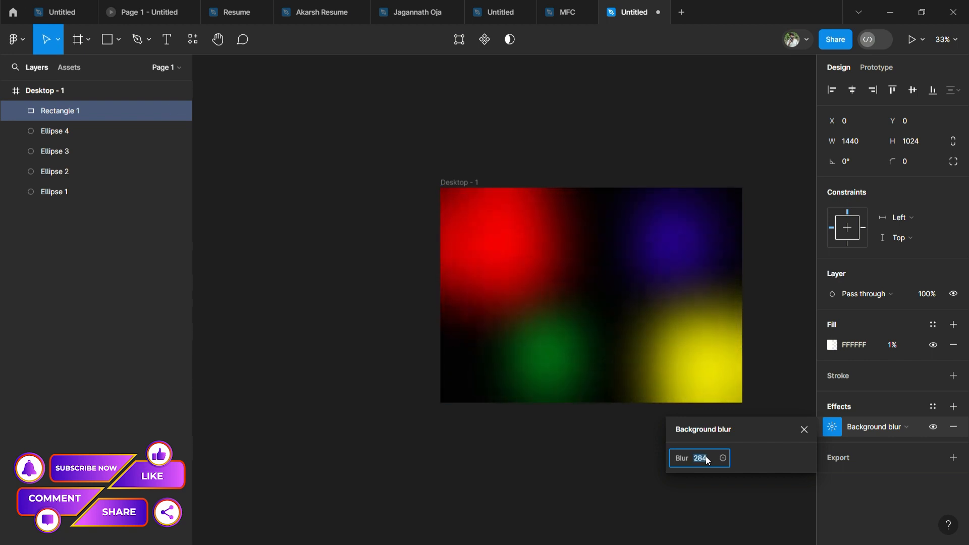
{"action": "key", "text": "shift+Up"}
{"action": "key", "text": "shift+Up"}
{"action": "key", "text": "shift+Up"}
{"action": "key", "text": "shift+Up"}
{"action": "key", "text": "shift+Up"}
{"action": "key", "text": "shift+Up"}
{"action": "key", "text": "shift+Up"}
{"action": "key", "text": "shift+Up"}
{"action": "key", "text": "shift+Up"}
{"action": "key", "text": "shift+Up"}
{"action": "key", "text": "shift+Up"}
{"action": "key", "text": "shift+Up"}
{"action": "key", "text": "shift+Up"}
{"action": "key", "text": "shift+Up"}
{"action": "key", "text": "shift+Up"}
{"action": "key", "text": "shift+Up"}
{"action": "key", "text": "shift+Up"}
{"action": "key", "text": "shift+Up"}
{"action": "key", "text": "shift+Up"}
{"action": "key", "text": "shift+Up"}
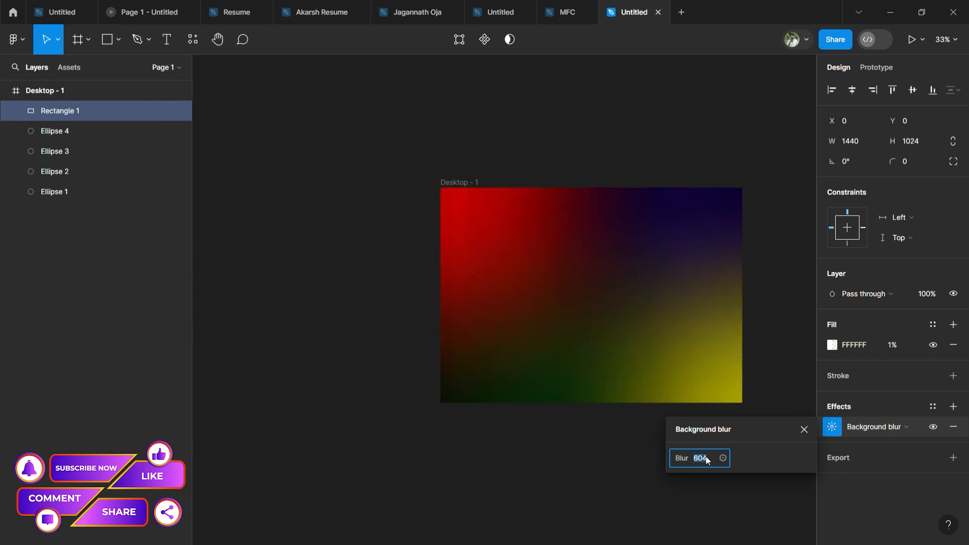
Lower the rectangle's background blur amount slightly, close the effect settings and deselect the rectangle
{"action": "key", "text": "shift+Down"}
{"action": "key", "text": "shift+Down"}
{"action": "key", "text": "shift+Down"}
{"action": "key", "text": "shift+Down"}
{"action": "key", "text": "shift+Down"}
{"action": "key", "text": "shift+Down"}
{"action": "key", "text": "shift+Down"}
{"action": "key", "text": "shift+Down"}
{"action": "left_click", "coordinate": [805, 430]}
{"action": "left_click", "coordinate": [794, 398]}
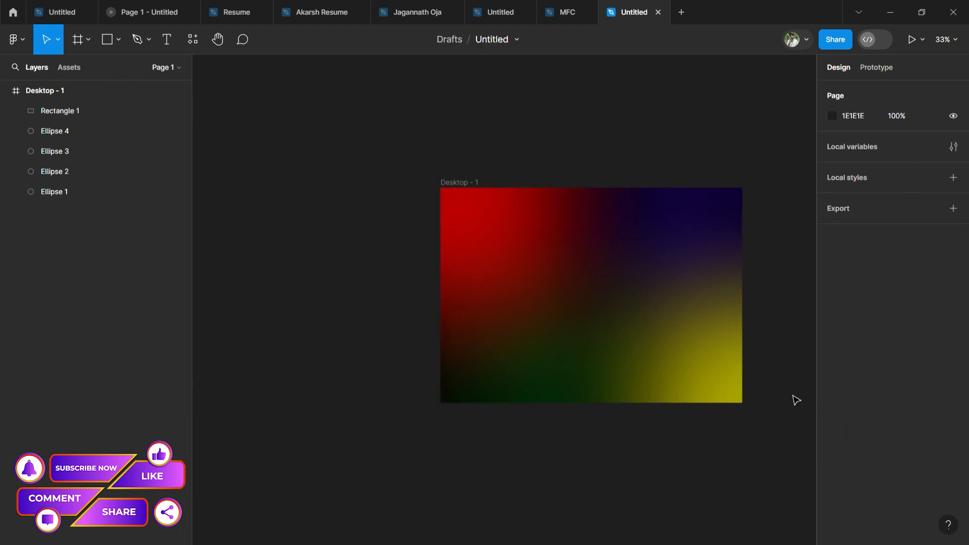
Move the Desktop - 1 frame up on the canvas and turn it into a component with a second variant
{"action": "scroll", "coordinate": [796, 400], "scroll_direction": "right", "scroll_amount": 1}
{"action": "left_click_drag", "start_coordinate": [436, 183], "coordinate": [375, 90]}
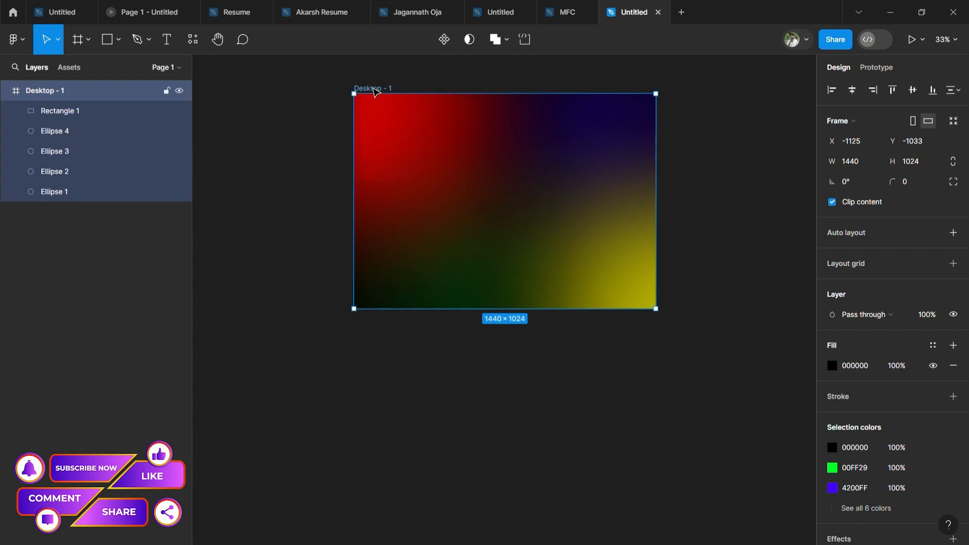
{"action": "left_click", "coordinate": [444, 40]}
{"action": "left_click", "coordinate": [444, 43]}
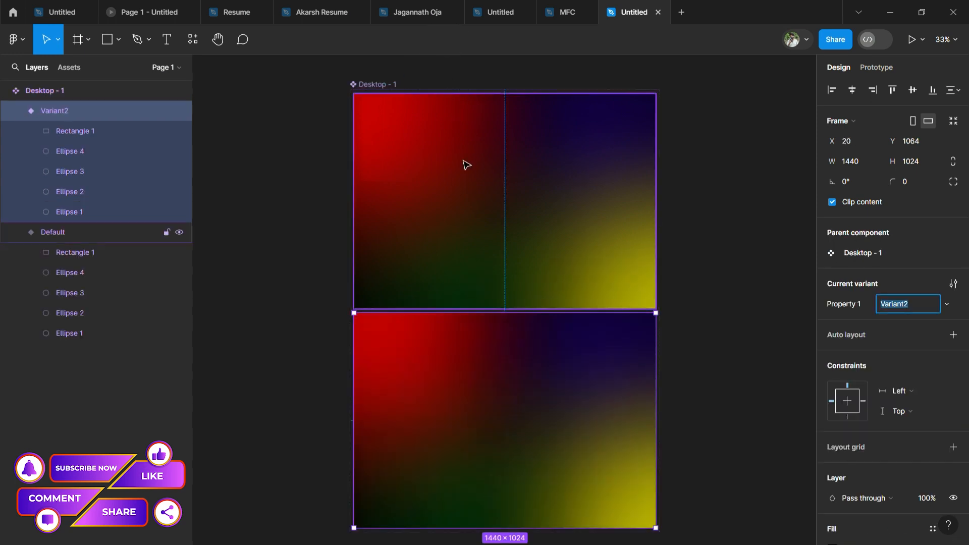
Hide the blur rectangle in Variant2 and move its green circle to the lower-left corner at X 47, Y 740
{"action": "left_click", "coordinate": [97, 131]}
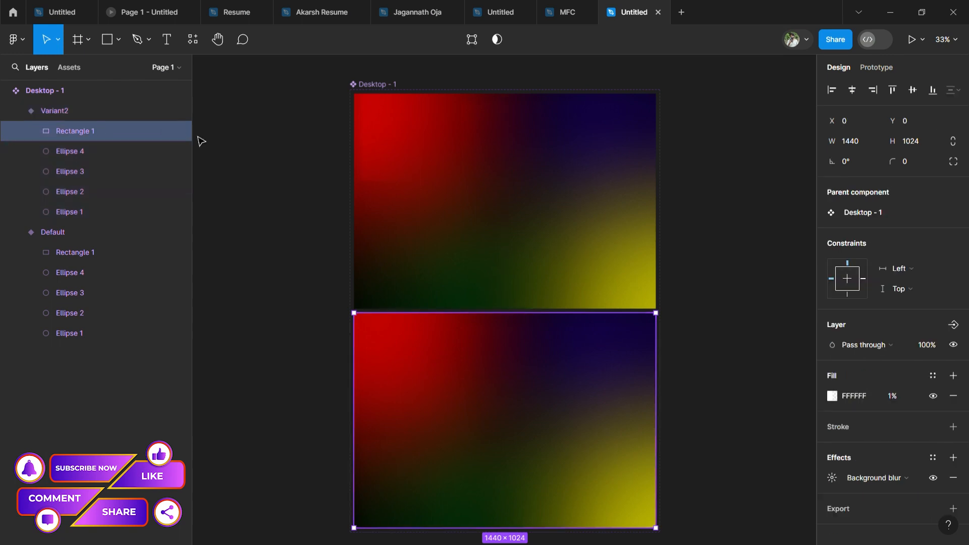
{"action": "left_click", "coordinate": [179, 131]}
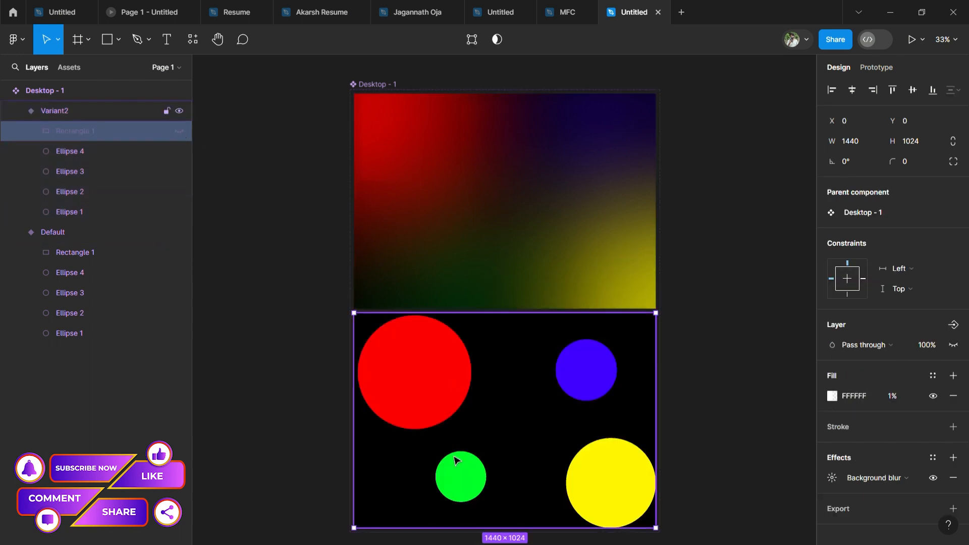
{"action": "left_click", "coordinate": [477, 490]}
{"action": "left_click_drag", "start_coordinate": [477, 491], "coordinate": [407, 505]}
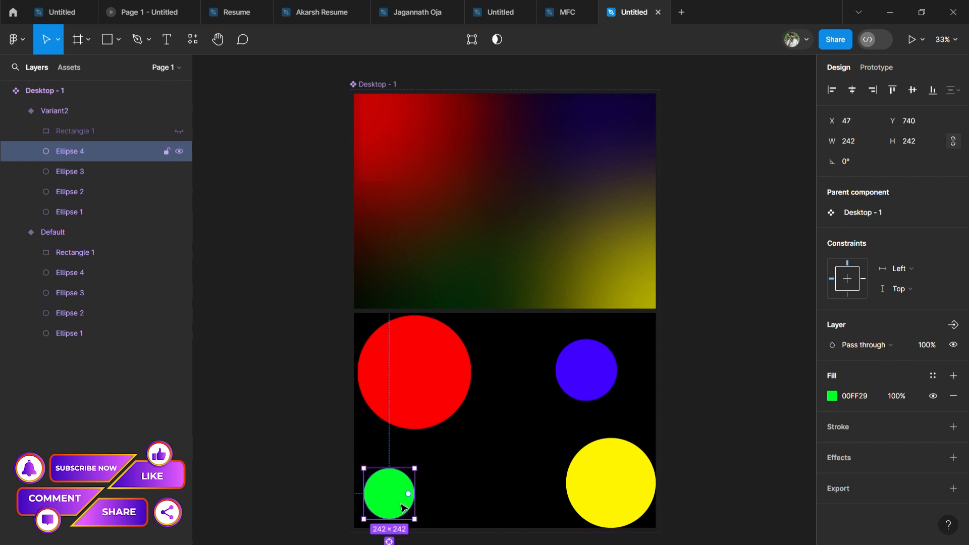
Rearrange Variant2's circles with yellow in the upper-left corner at X 47, Y 42, red in the upper-right and blue in the lower-right
{"action": "left_click_drag", "start_coordinate": [598, 499], "coordinate": [487, 475]}
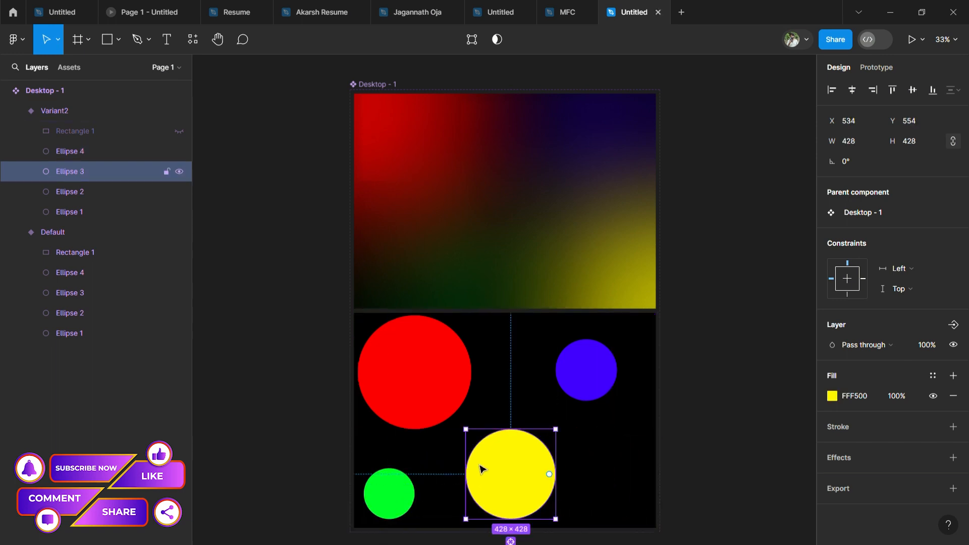
{"action": "left_click", "coordinate": [580, 402]}
{"action": "left_click_drag", "start_coordinate": [580, 402], "coordinate": [608, 521]}
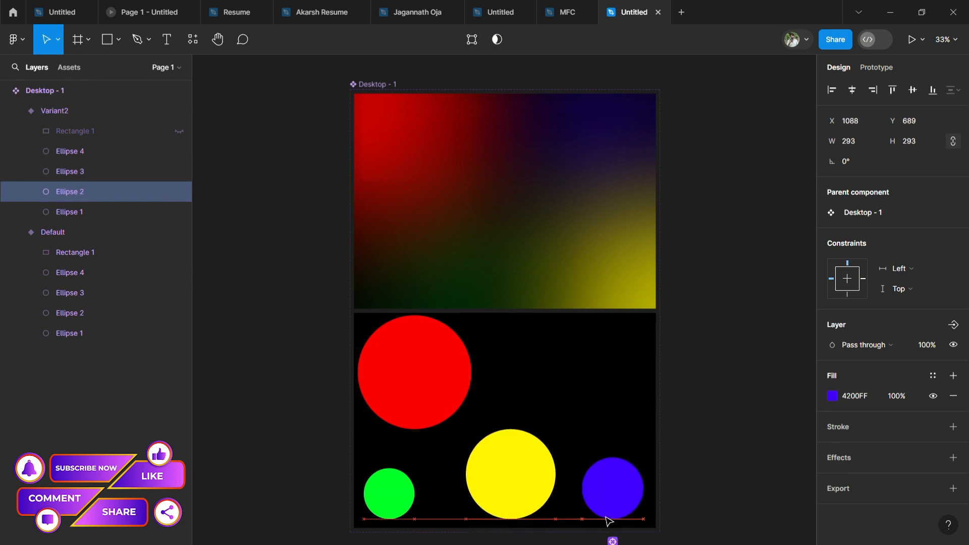
{"action": "left_click", "coordinate": [442, 393]}
{"action": "left_click_drag", "start_coordinate": [443, 392], "coordinate": [626, 393]}
{"action": "left_click_drag", "start_coordinate": [532, 473], "coordinate": [429, 367]}
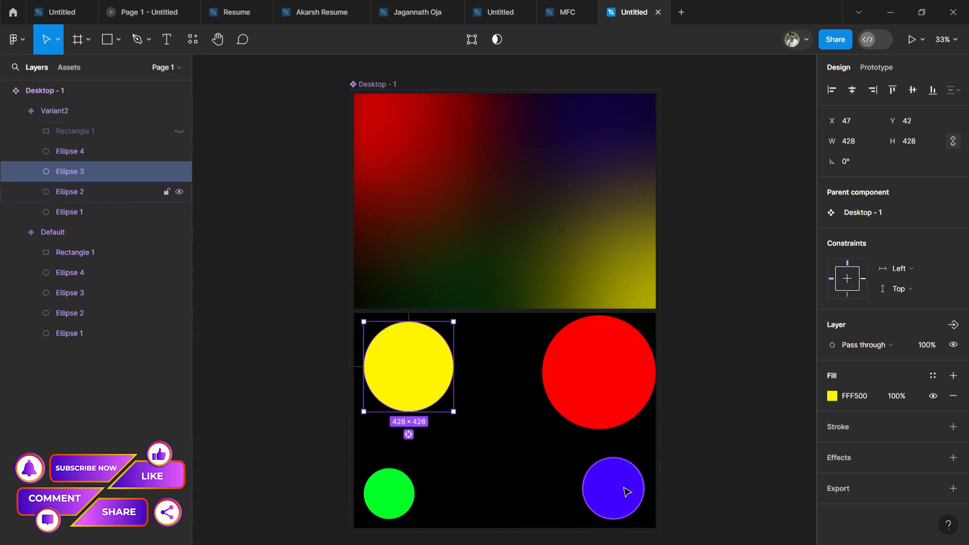
Move Variant2's blue circle to X 752, Y 689 and show the blur rectangle again
{"action": "left_click_drag", "start_coordinate": [624, 489], "coordinate": [558, 491]}
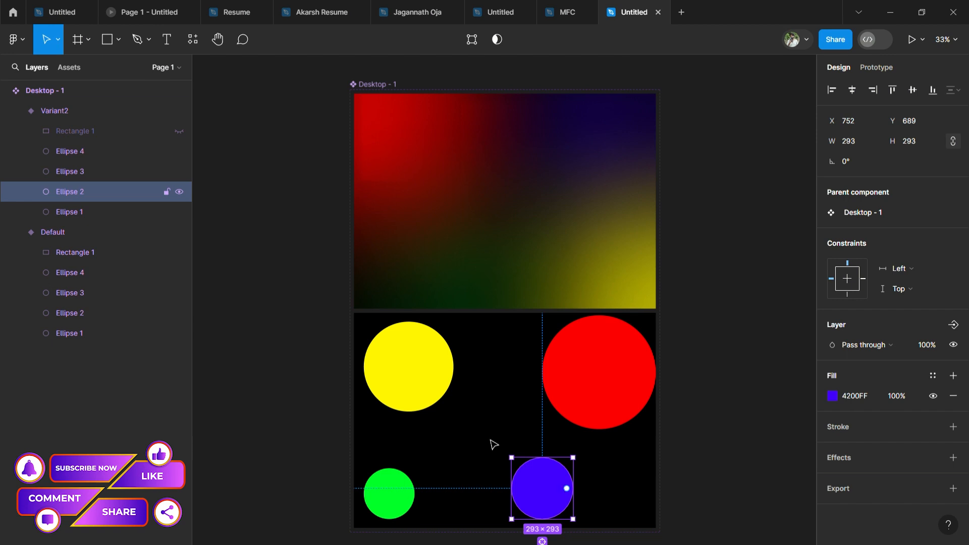
{"action": "left_click", "coordinate": [178, 130]}
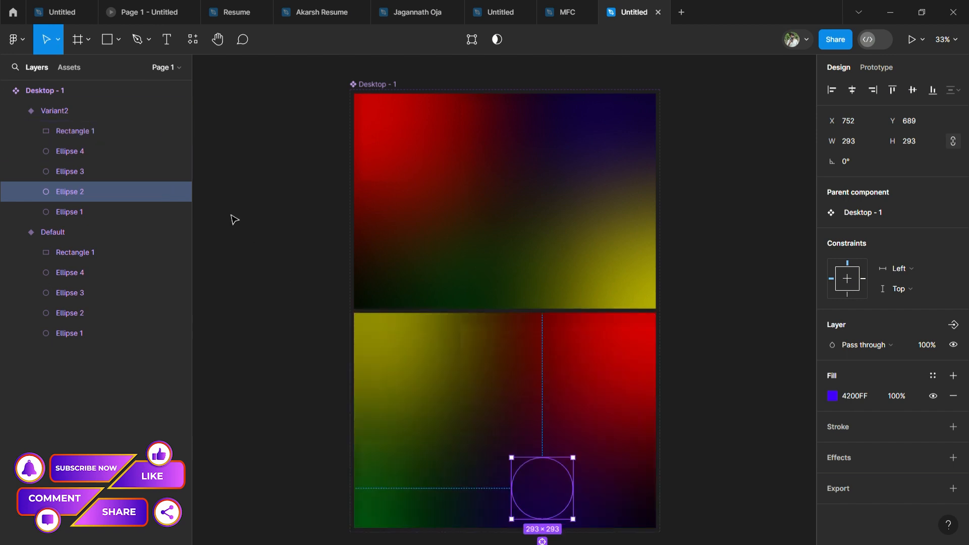
{"action": "left_click", "coordinate": [263, 308]}
{"action": "scroll", "coordinate": [417, 395], "scroll_direction": "down", "scroll_amount": 2}
{"action": "left_click", "coordinate": [456, 372]}
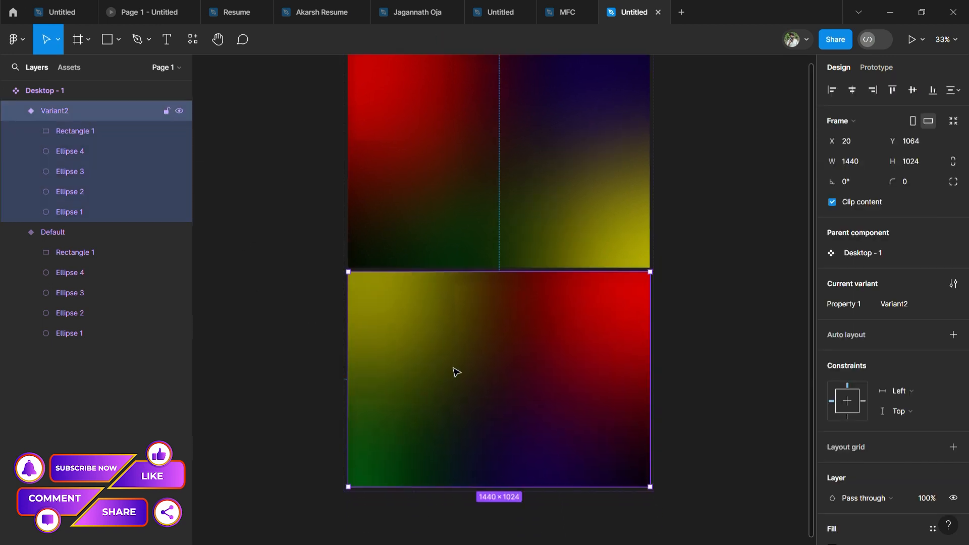
{"action": "scroll", "coordinate": [448, 144], "scroll_direction": "up", "scroll_amount": 5}
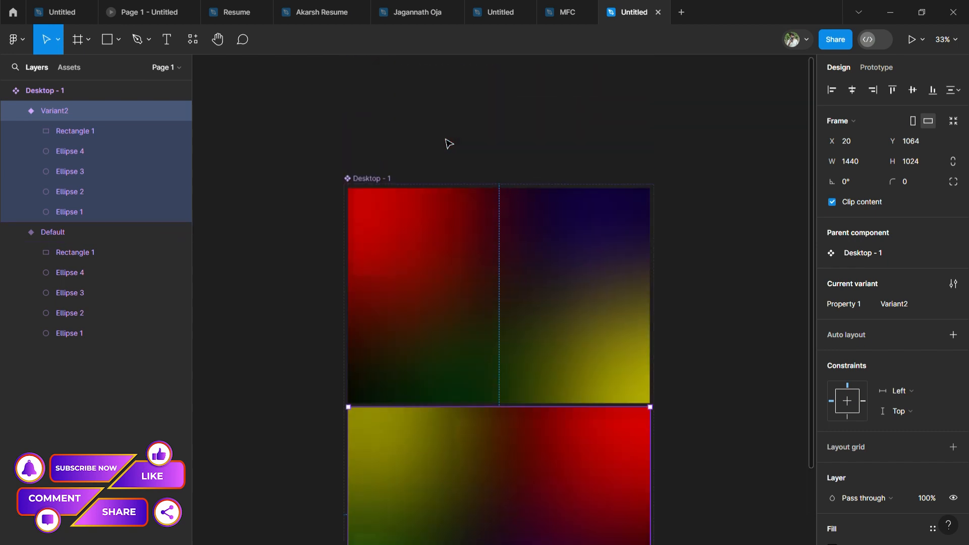
{"action": "scroll", "coordinate": [474, 333], "scroll_direction": "down", "scroll_amount": 8}
{"action": "left_click", "coordinate": [499, 445]}
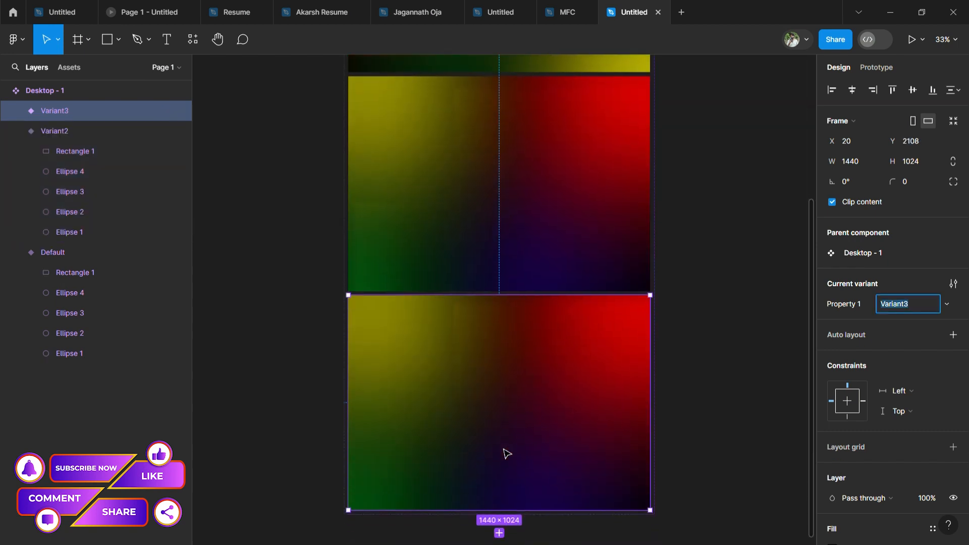
{"action": "left_click", "coordinate": [16, 109]}
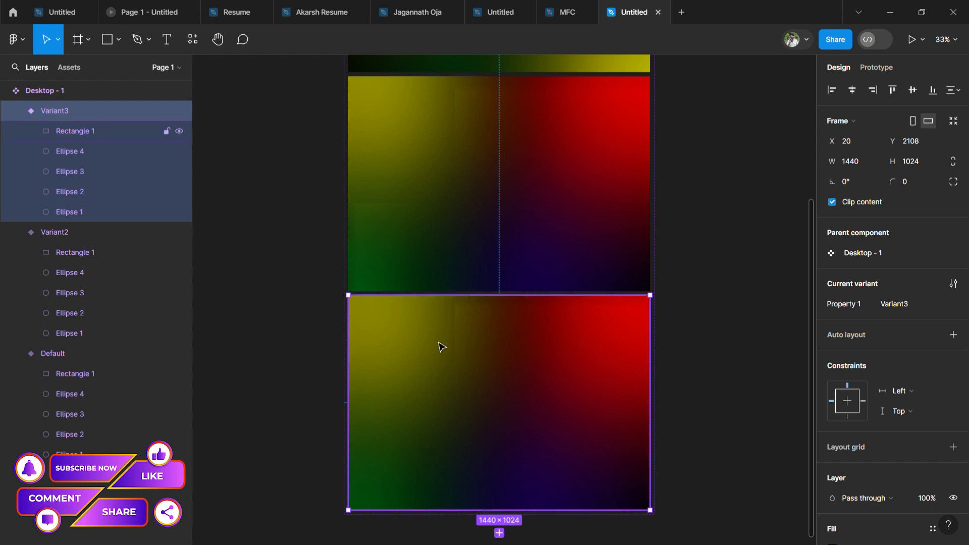
{"action": "key", "text": "Delete"}
Copy the Default variant and paste it into the Desktop - 1 component set as a third variant
{"action": "scroll", "coordinate": [482, 314], "scroll_direction": "up", "scroll_amount": 3}
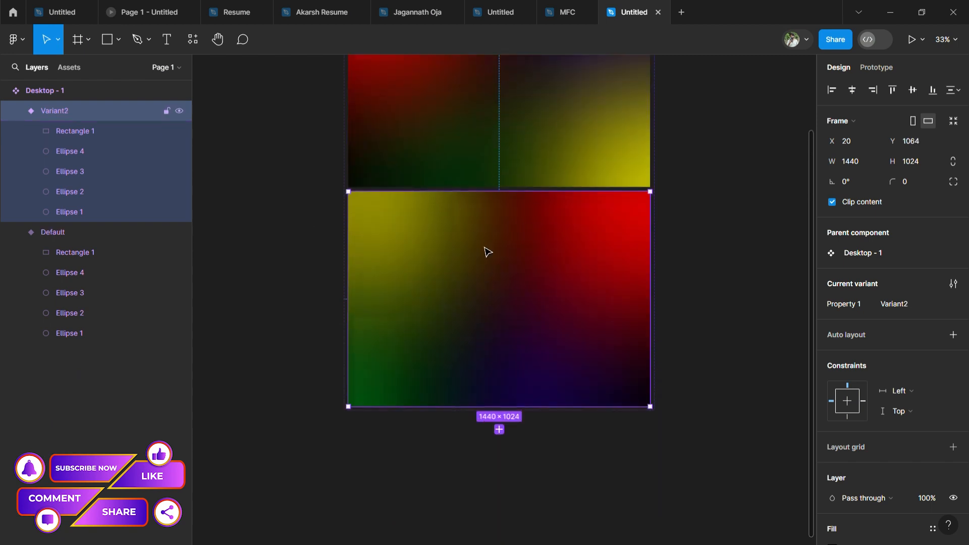
{"action": "left_click", "coordinate": [496, 172]}
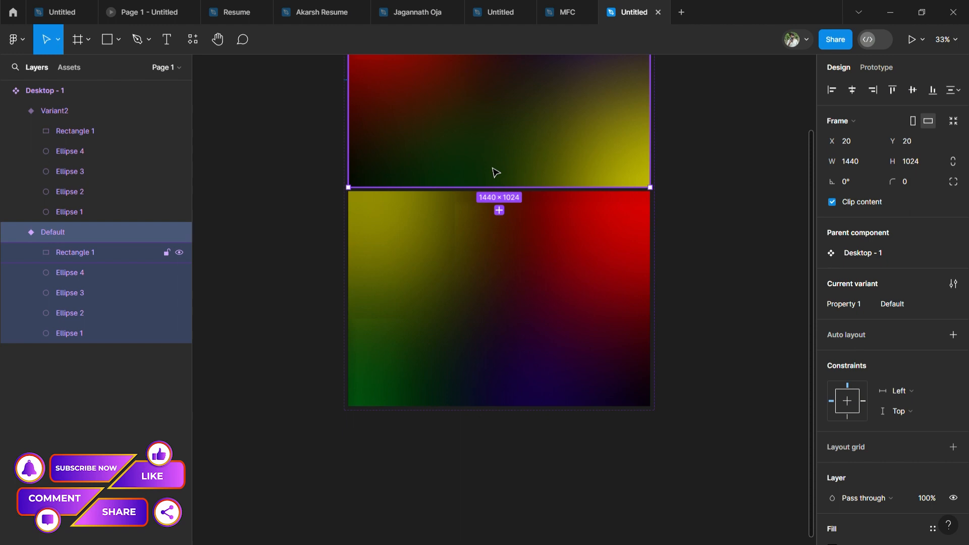
{"action": "left_click", "coordinate": [714, 310]}
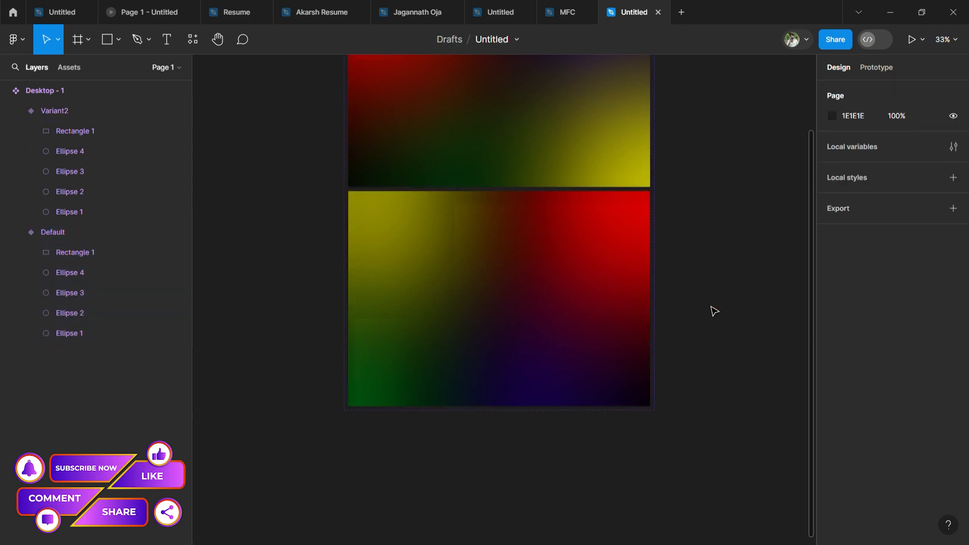
{"action": "scroll", "coordinate": [712, 307], "scroll_direction": "up", "scroll_amount": 3}
{"action": "left_click", "coordinate": [364, 95]}
{"action": "key", "text": "ctrl+v"}
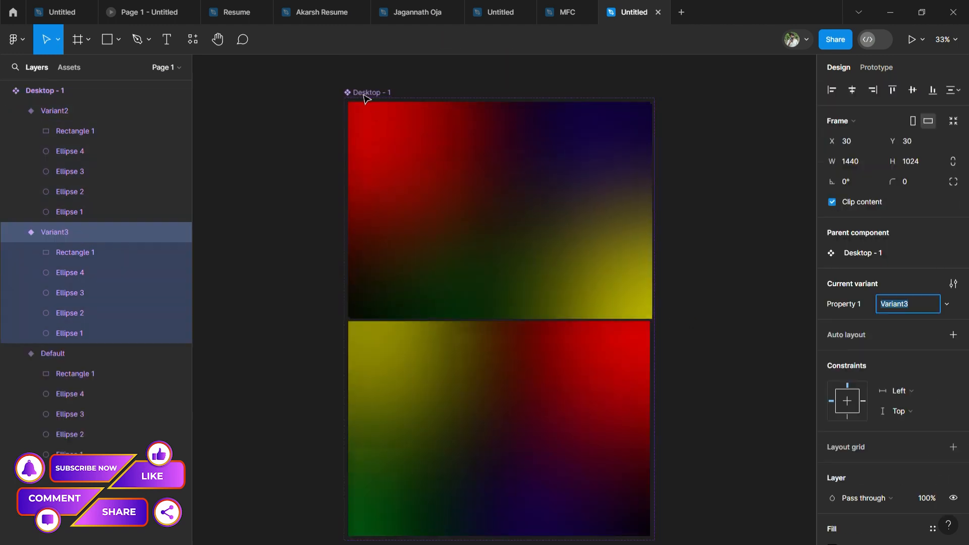
Try to move the pasted variant out from over Default to the space below Variant2
{"action": "scroll", "coordinate": [418, 324], "scroll_direction": "down", "scroll_amount": 3}
{"action": "scroll", "coordinate": [419, 325], "scroll_direction": "down", "scroll_amount": 2, "text": "ctrl"}
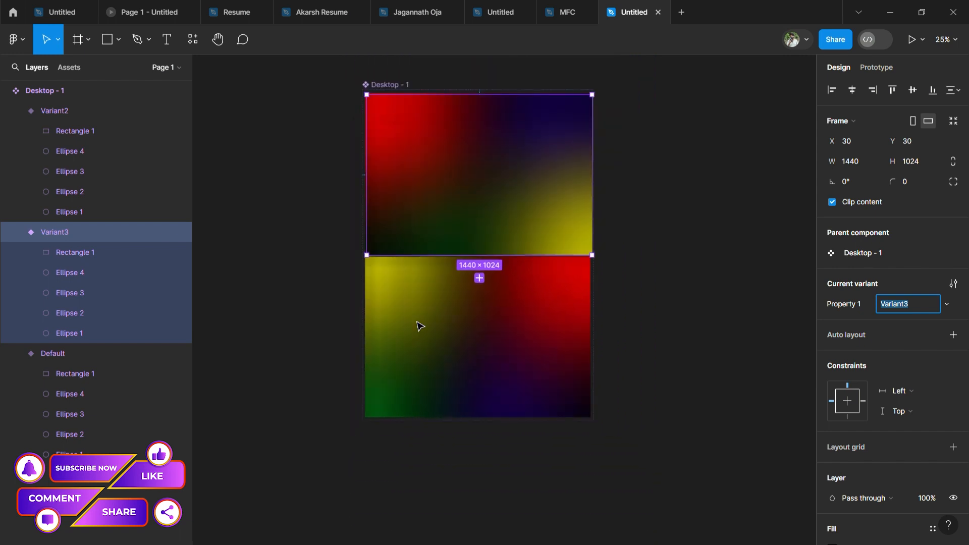
{"action": "left_click_drag", "start_coordinate": [473, 207], "coordinate": [463, 467]}
{"action": "left_click_drag", "start_coordinate": [402, 356], "coordinate": [412, 145]}
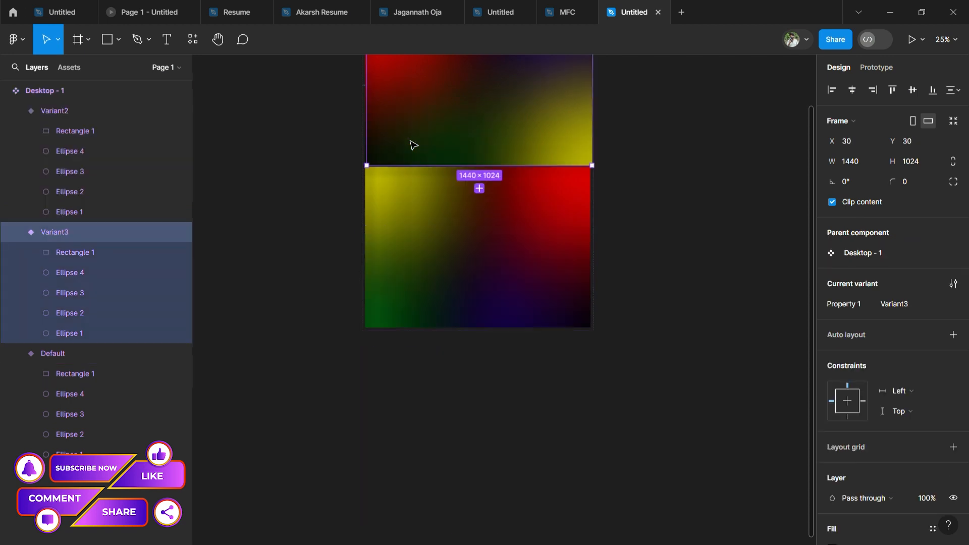
{"action": "scroll", "coordinate": [413, 146], "scroll_direction": "up", "scroll_amount": 5}
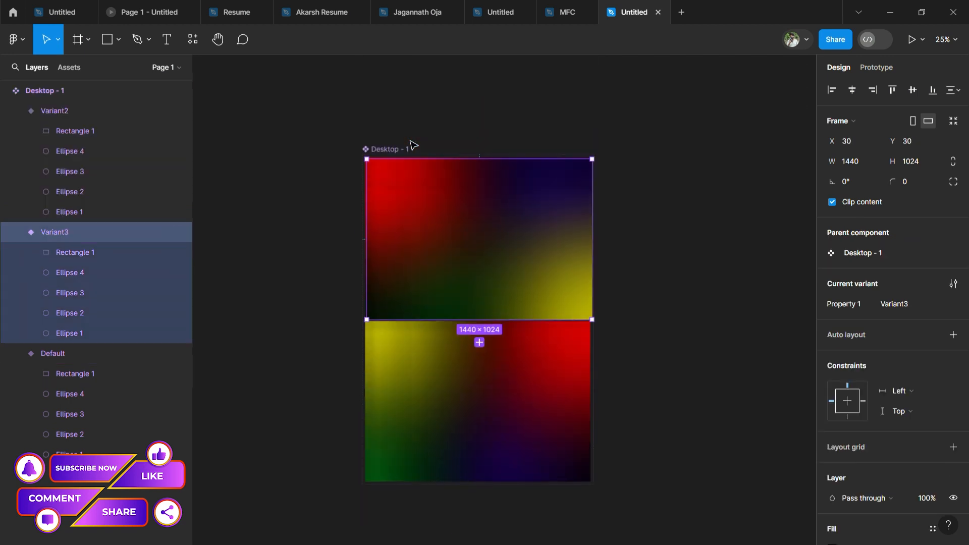
Apply a vertical auto layout to the Desktop - 1 component set and set the spacing between variants to Auto
{"action": "left_click", "coordinate": [407, 148]}
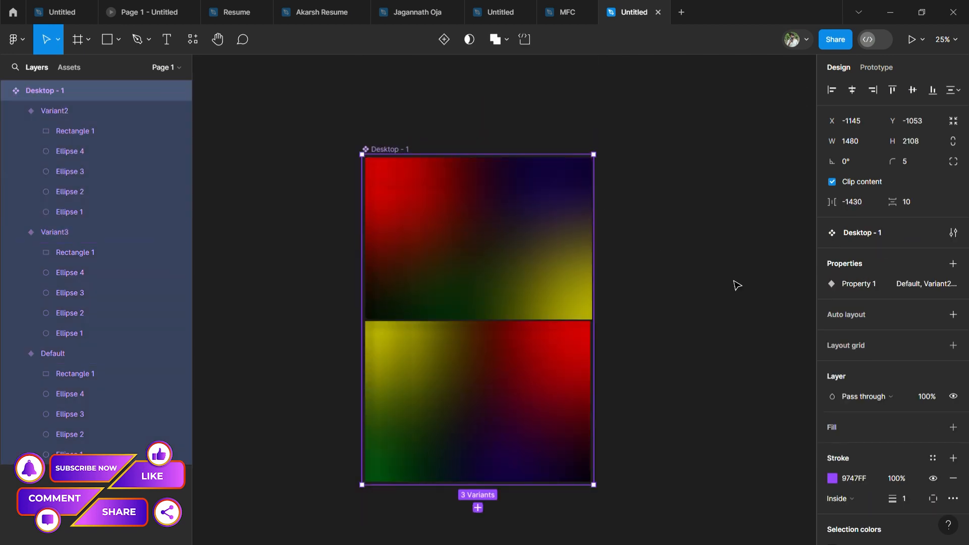
{"action": "left_click", "coordinate": [953, 313]}
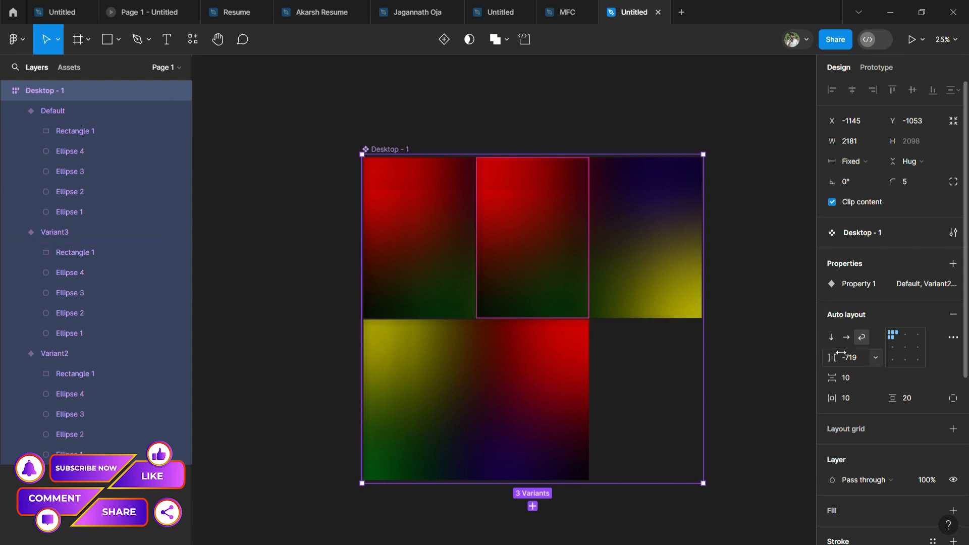
{"action": "left_click", "coordinate": [832, 337]}
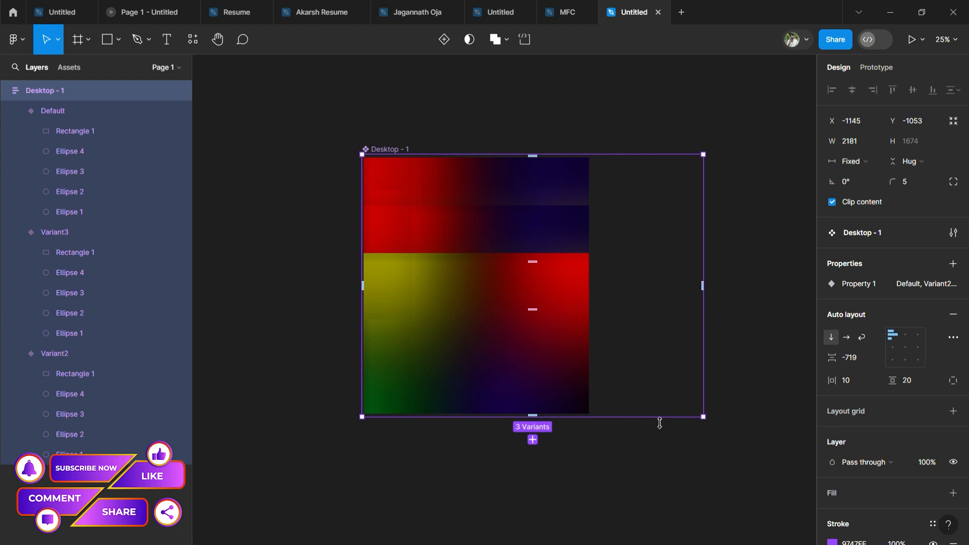
{"action": "left_click", "coordinate": [875, 357]}
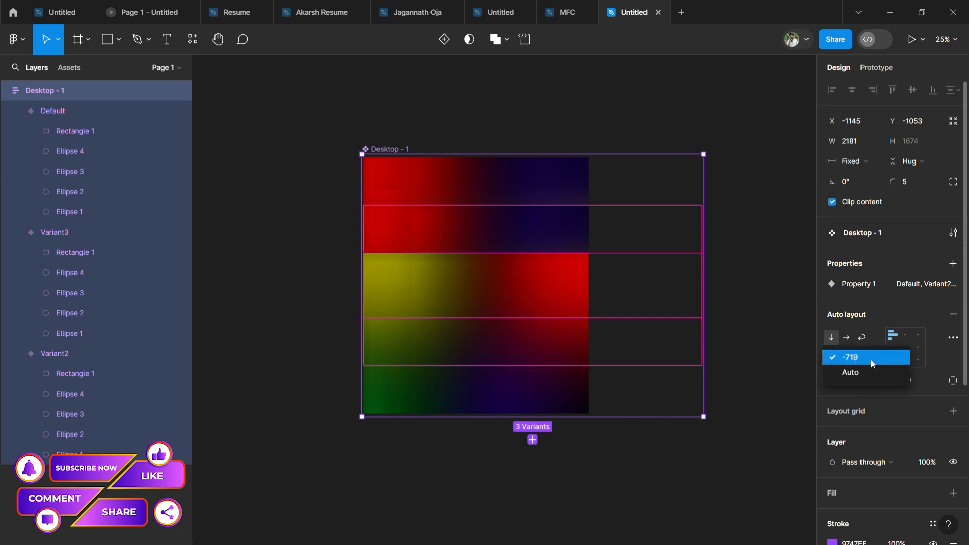
{"action": "left_click", "coordinate": [869, 371]}
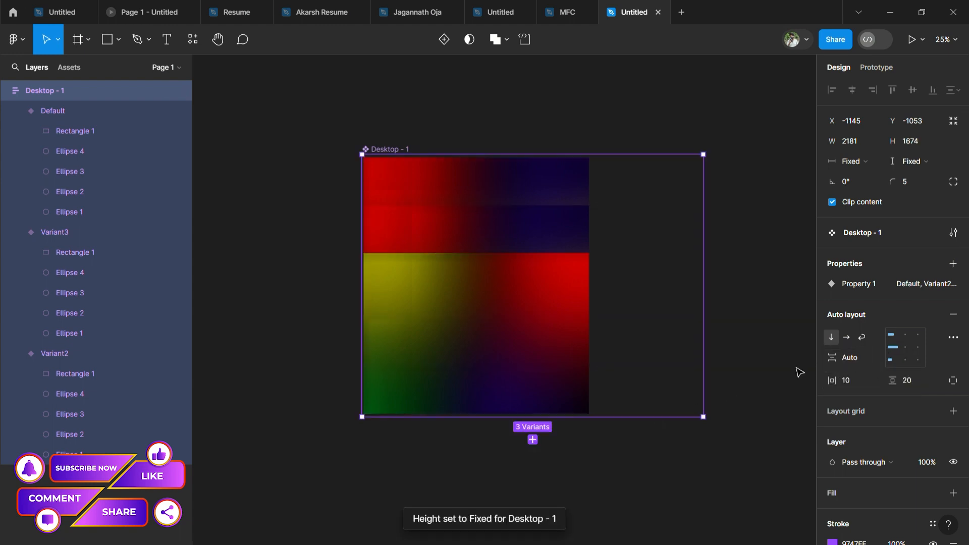
Set both the height and the width of the Desktop - 1 component set to Hug contents
{"action": "left_click", "coordinate": [915, 170]}
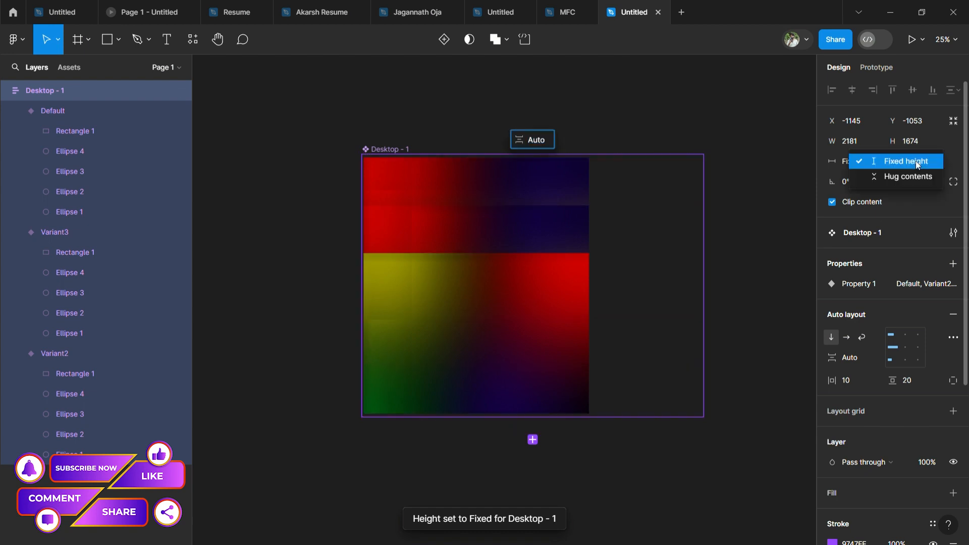
{"action": "left_click", "coordinate": [913, 174]}
{"action": "left_click", "coordinate": [868, 162]}
{"action": "left_click", "coordinate": [868, 178]}
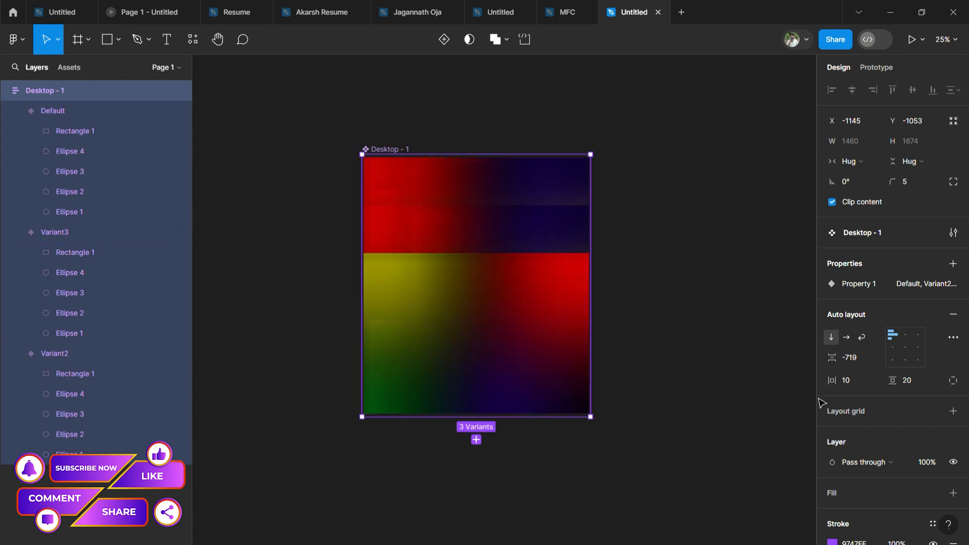
Try to set the component set's auto layout spacing to 0
{"action": "left_click", "coordinate": [874, 356]}
{"action": "left_click", "coordinate": [875, 358]}
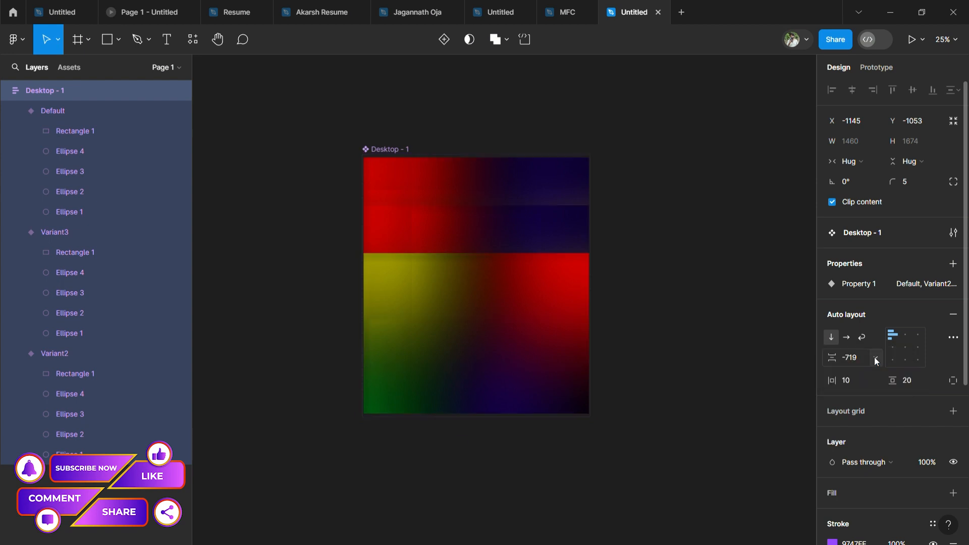
{"action": "key", "text": "0"}
{"action": "key", "text": "Return"}
{"action": "left_click", "coordinate": [665, 325]}
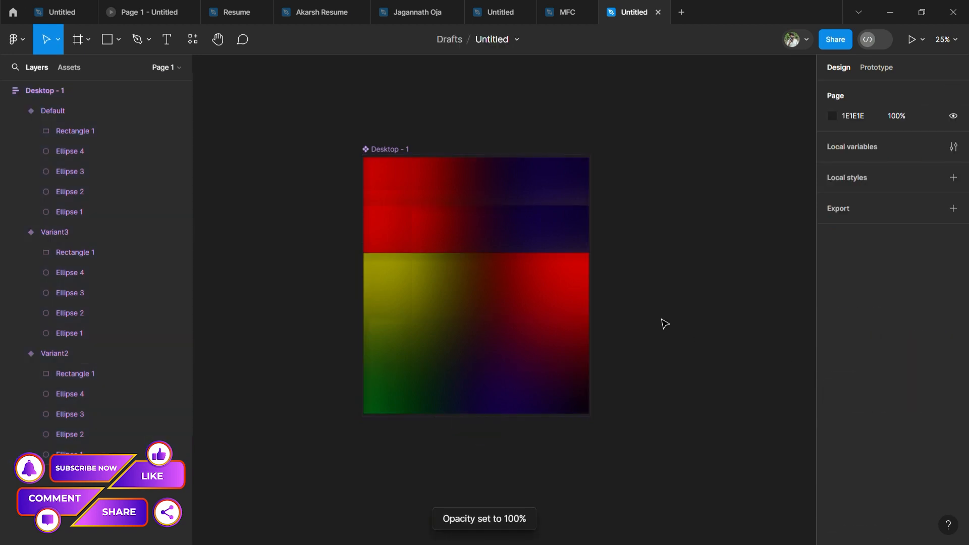
Select the Desktop - 1 component set and set the vertical gap between its variants to 0
{"action": "left_click", "coordinate": [398, 152]}
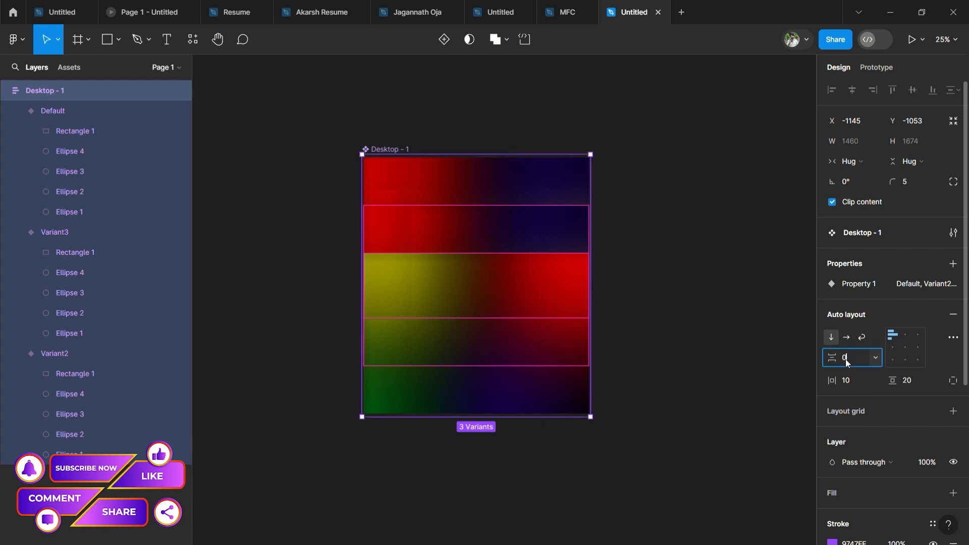
{"action": "type", "text": "0"}
{"action": "key", "text": "Return"}
Reorder the variants so that Variant3 sits below Variant2 at the end of the stack
{"action": "scroll", "coordinate": [525, 311], "scroll_direction": "down", "scroll_amount": 3}
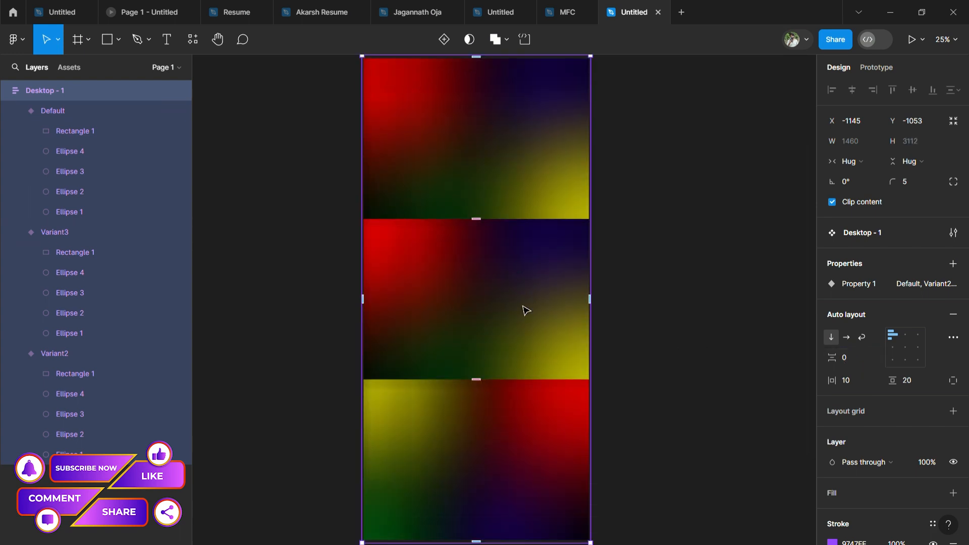
{"action": "left_click", "coordinate": [525, 310]}
{"action": "key", "text": "Down"}
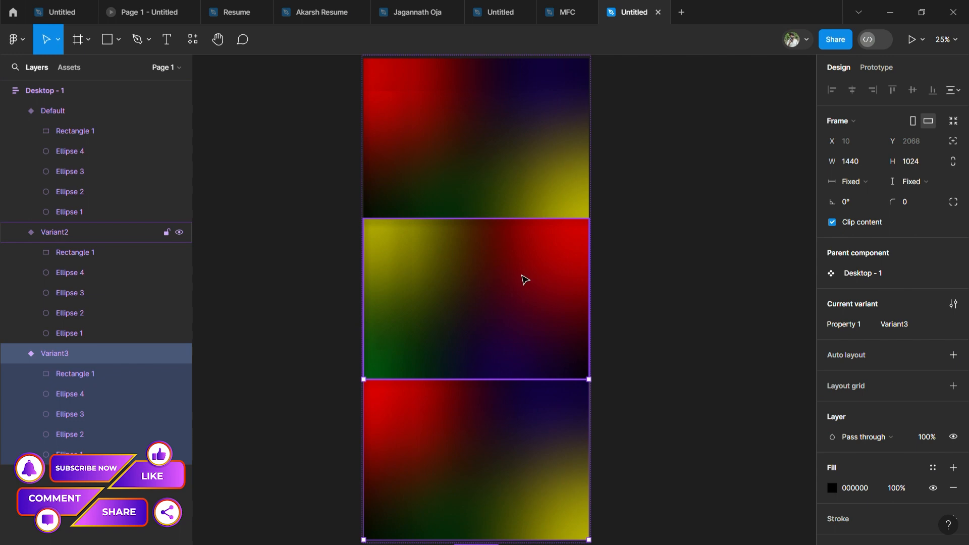
{"action": "left_click", "coordinate": [876, 69]}
{"action": "left_click", "coordinate": [534, 162]}
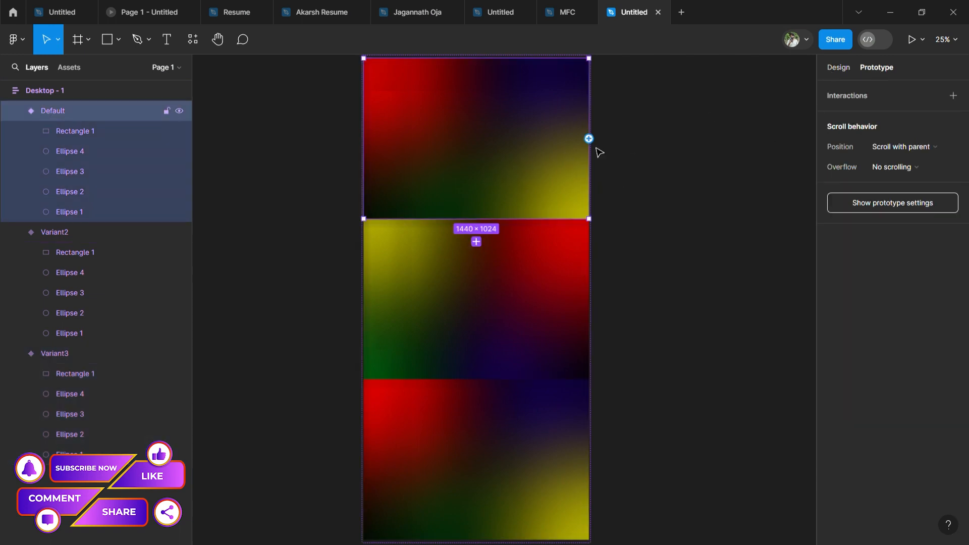
{"action": "left_click_drag", "start_coordinate": [590, 139], "coordinate": [492, 267]}
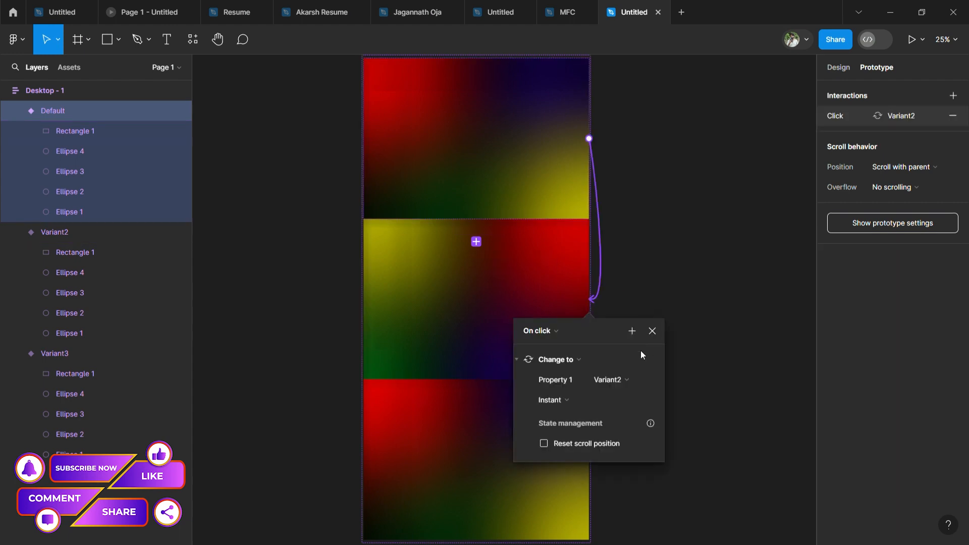
{"action": "left_click", "coordinate": [556, 333]}
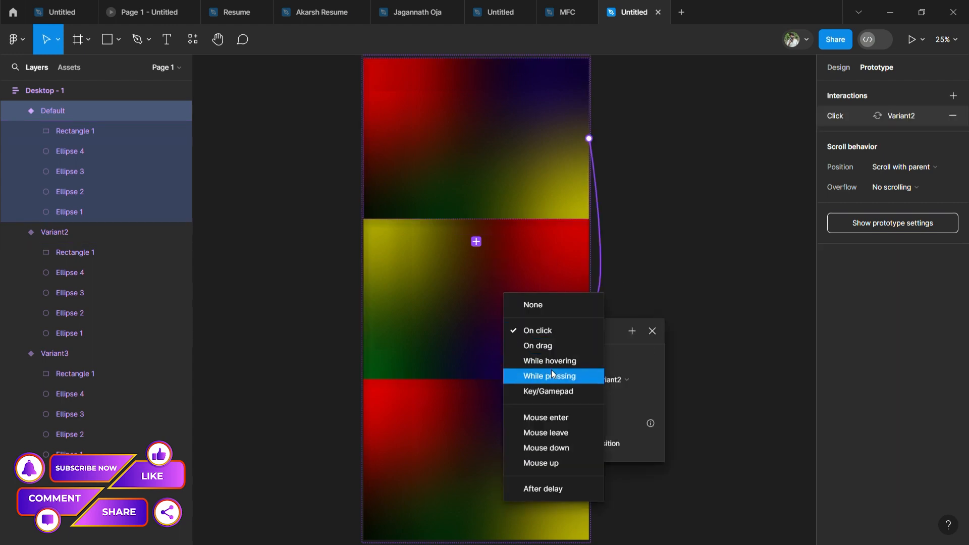
{"action": "left_click", "coordinate": [656, 331]}
{"action": "left_click", "coordinate": [656, 331]}
{"action": "key", "text": "Delete"}
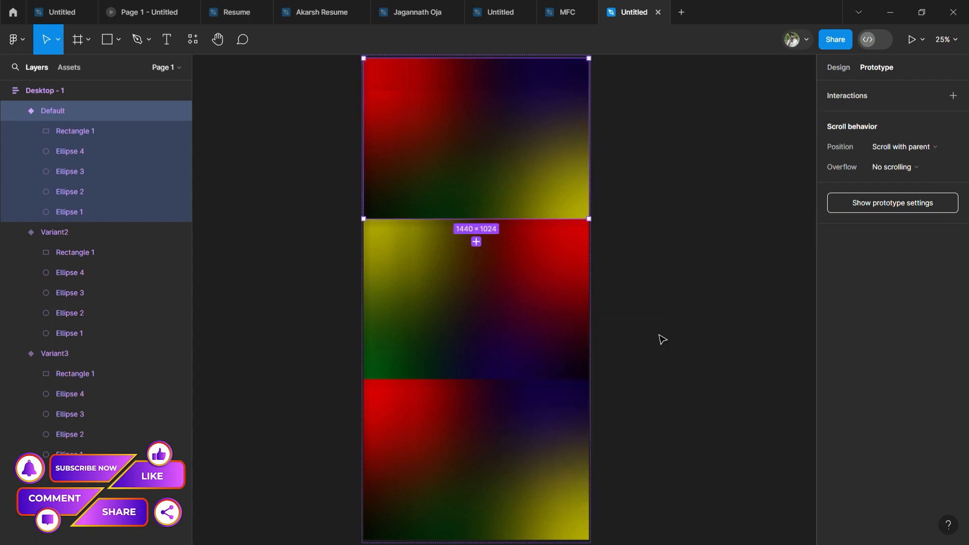
Set the vertical gap between the variants of the Desktop - 1 component set to 130
{"action": "scroll", "coordinate": [468, 144], "scroll_direction": "up", "scroll_amount": 2}
{"action": "scroll", "coordinate": [444, 133], "scroll_direction": "up", "scroll_amount": 1}
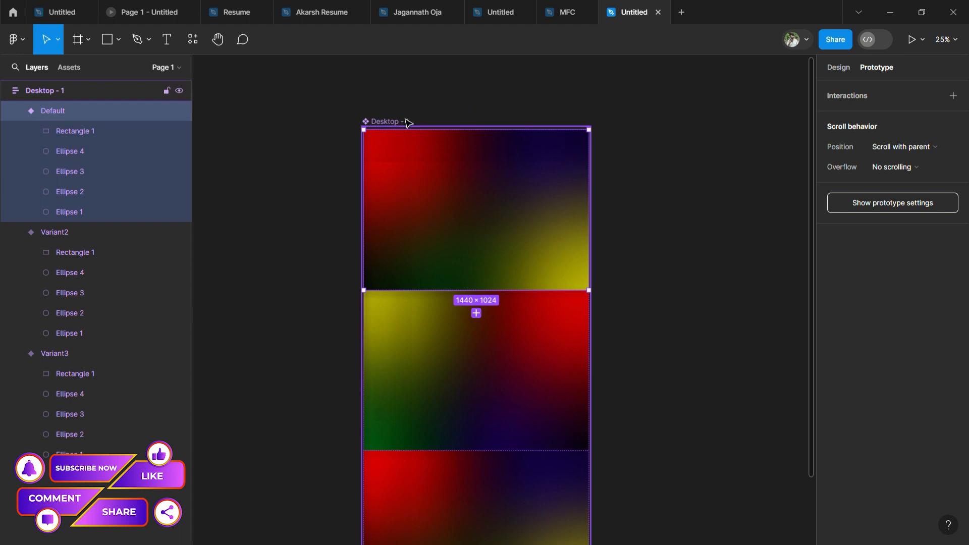
{"action": "left_click", "coordinate": [407, 122]}
{"action": "left_click", "coordinate": [840, 67]}
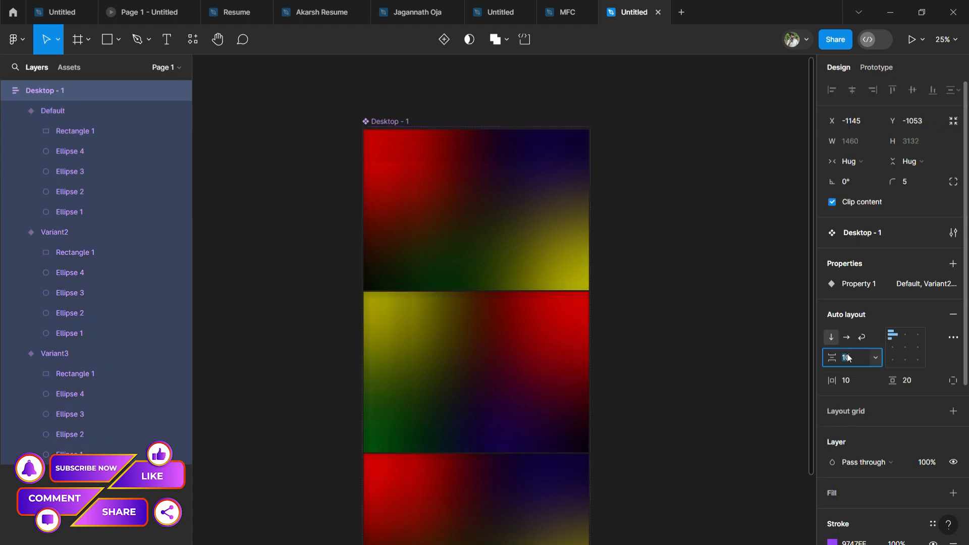
{"action": "type", "text": "130"}
{"action": "key", "text": "Return"}
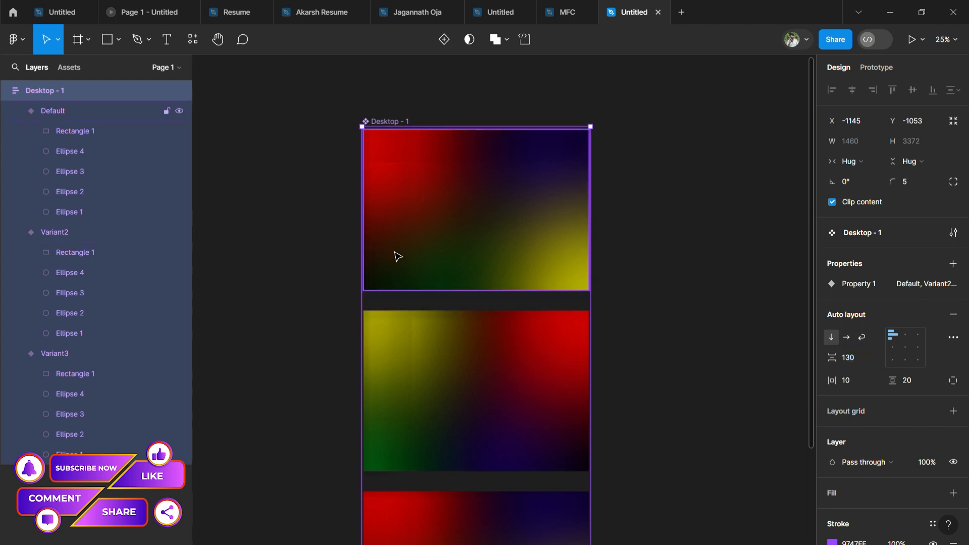
Link the Default variant to Variant2 with a prototype interaction triggered after a delay of 1 ms
{"action": "left_click", "coordinate": [396, 255]}
{"action": "scroll", "coordinate": [530, 278], "scroll_direction": "down", "scroll_amount": 3}
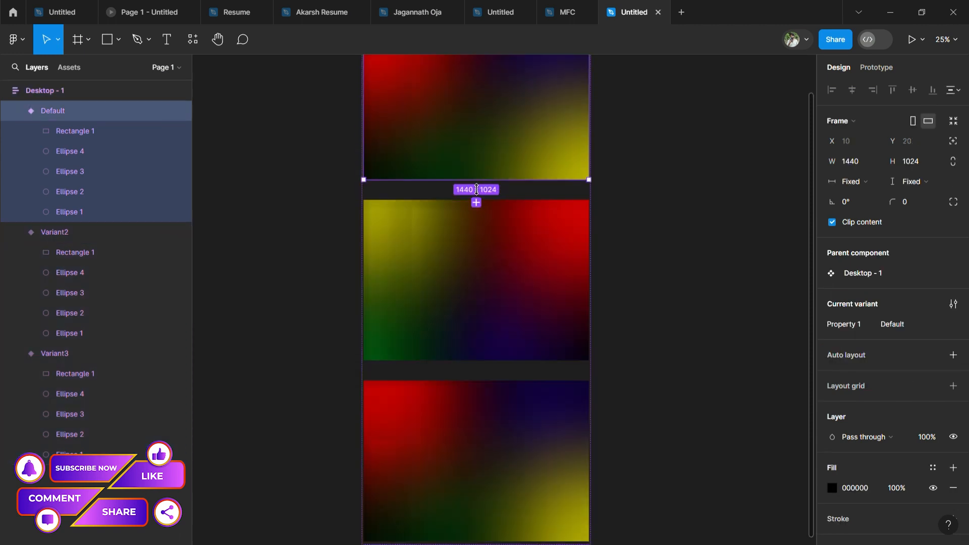
{"action": "left_click", "coordinate": [872, 70]}
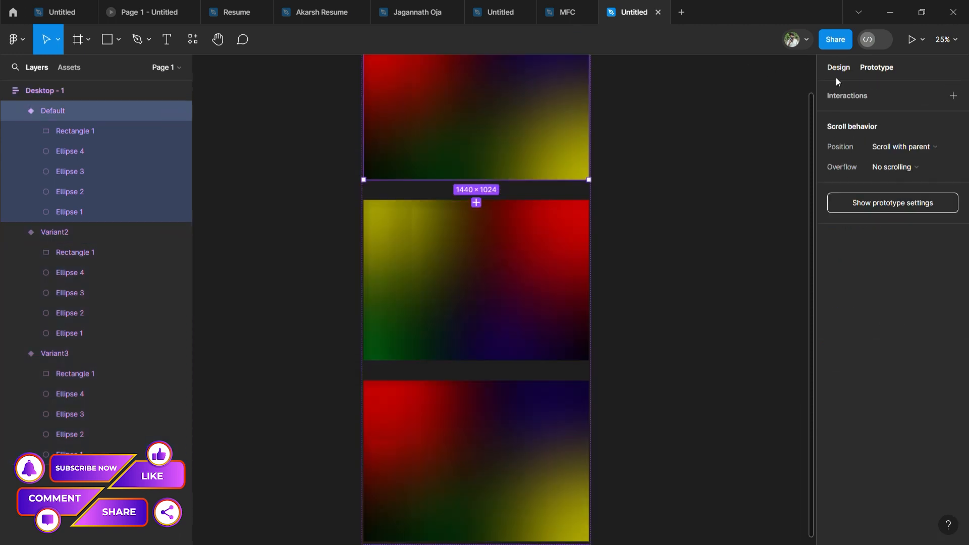
{"action": "left_click_drag", "start_coordinate": [476, 179], "coordinate": [475, 220]}
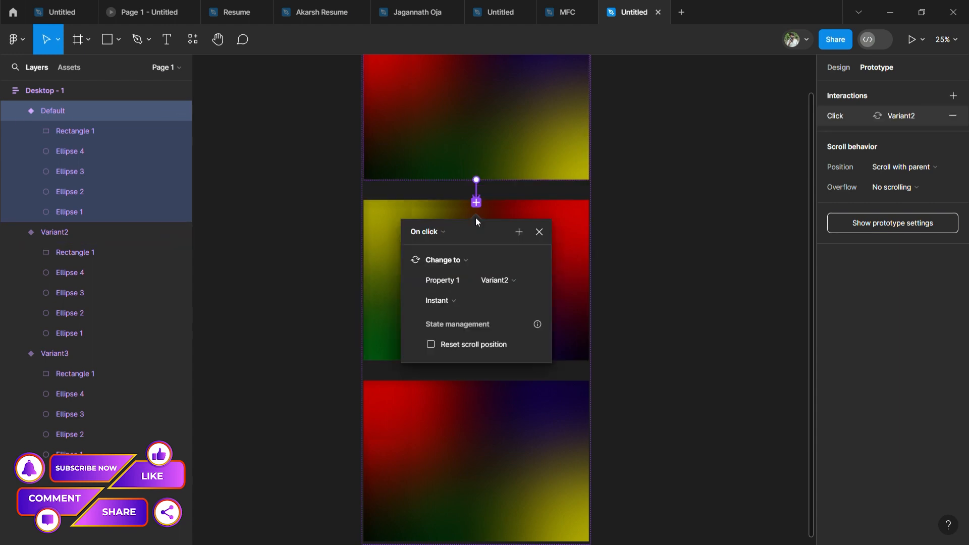
{"action": "left_click", "coordinate": [423, 233]}
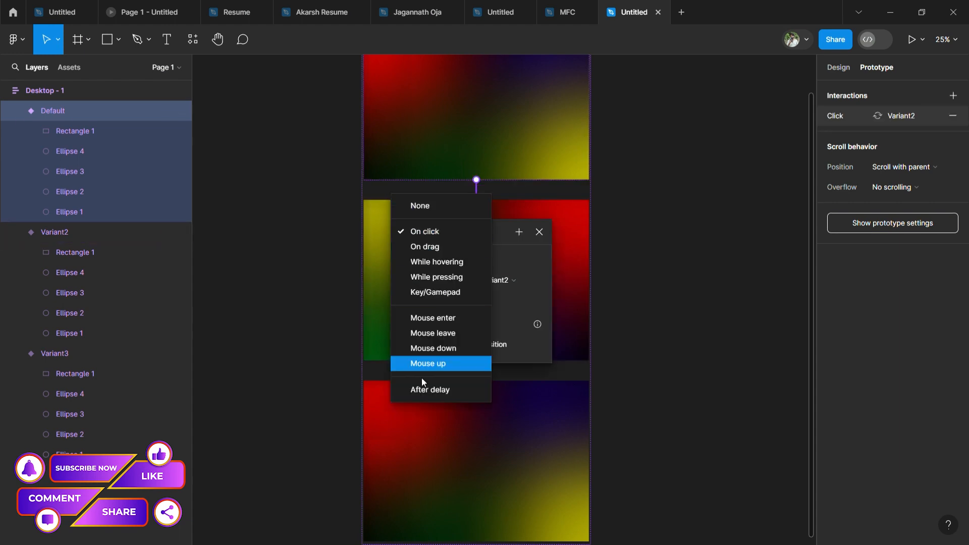
{"action": "left_click", "coordinate": [425, 392]}
{"action": "left_click", "coordinate": [444, 253]}
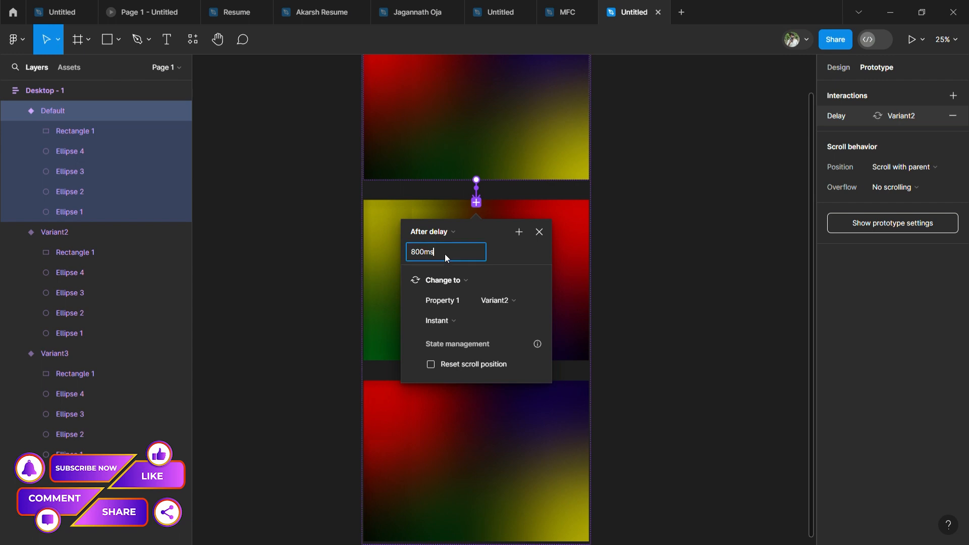
{"action": "type", "text": "1"}
{"action": "key", "text": "Return"}
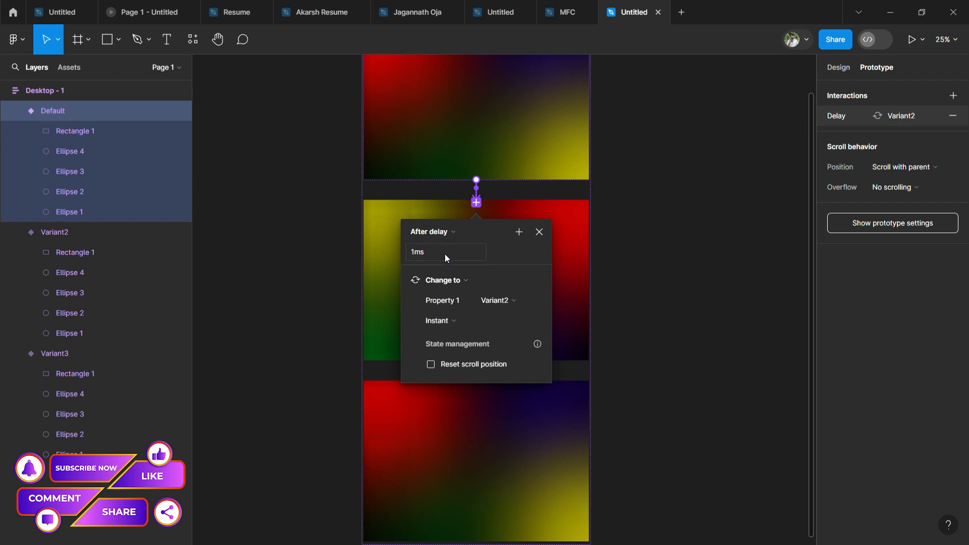
Set the Default-to-Variant2 transition to Smart animate with a duration of 1500 ms
{"action": "left_click", "coordinate": [455, 284]}
{"action": "left_click", "coordinate": [453, 280]}
{"action": "left_click", "coordinate": [460, 321]}
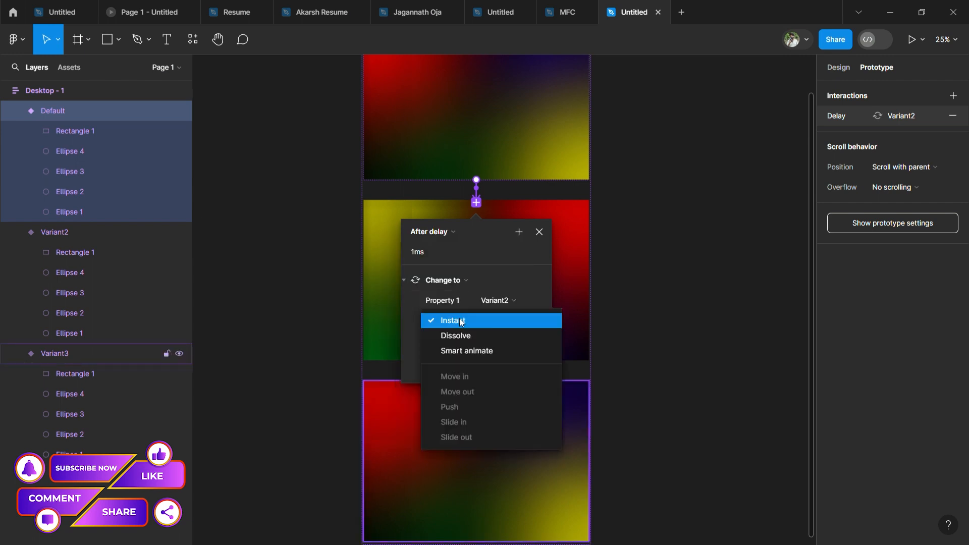
{"action": "left_click", "coordinate": [474, 352]}
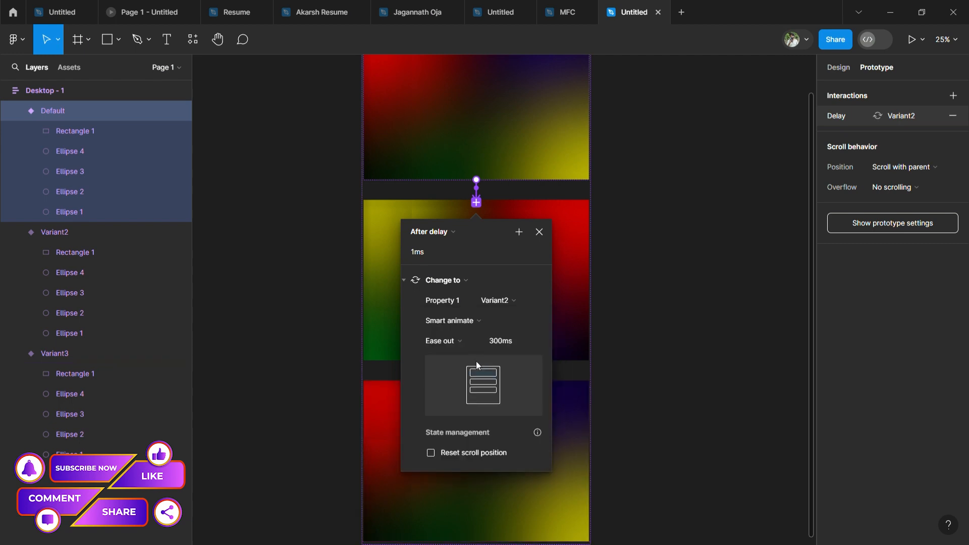
{"action": "left_click", "coordinate": [519, 345]}
{"action": "type", "text": "1500"}
{"action": "key", "text": "Return"}
{"action": "left_click", "coordinate": [651, 327]}
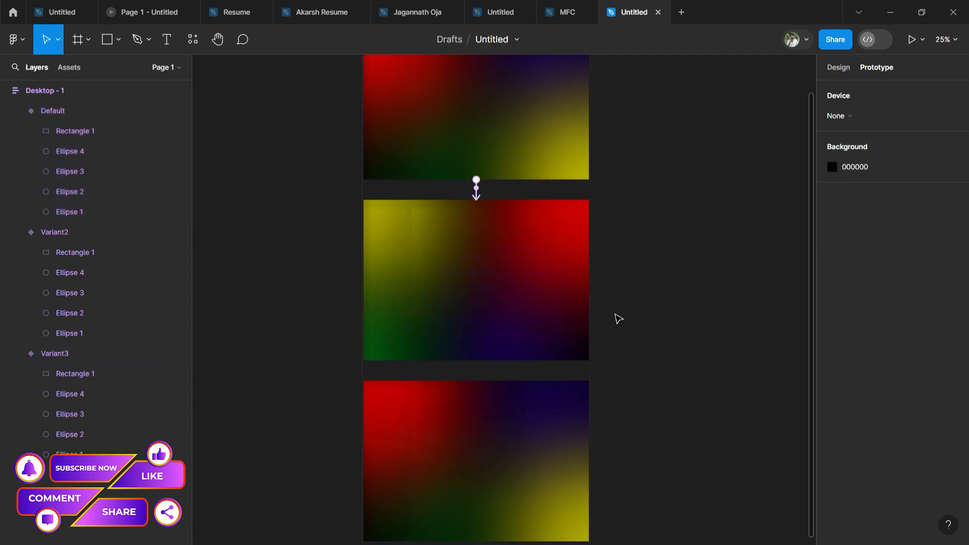
Change the easing of the Default-to-Variant2 transition to Linear
{"action": "left_click", "coordinate": [479, 193]}
{"action": "left_click", "coordinate": [443, 267]}
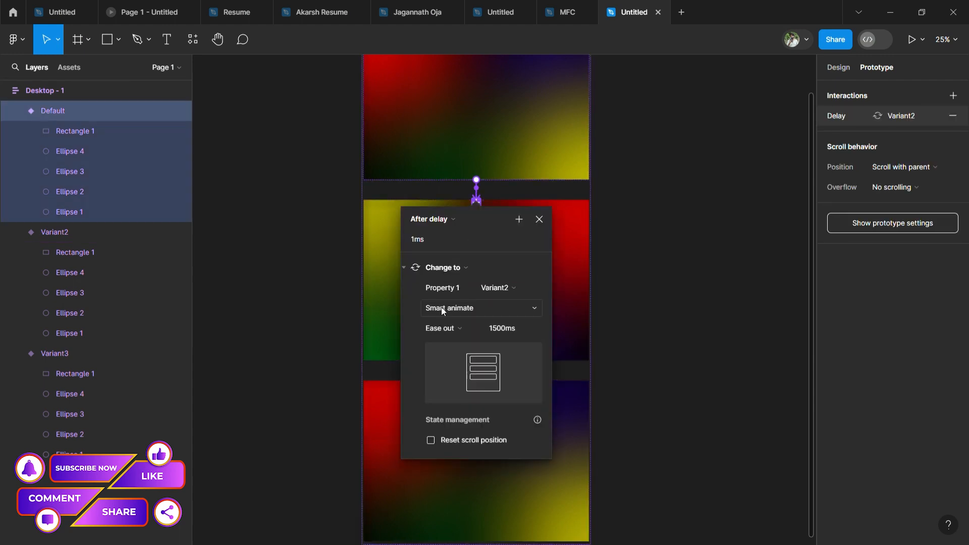
{"action": "left_click", "coordinate": [447, 329]}
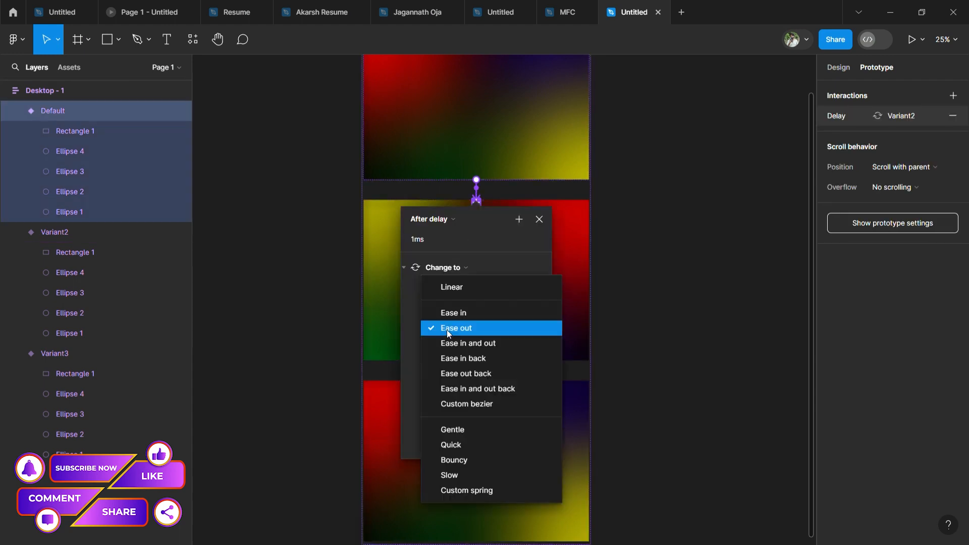
{"action": "left_click", "coordinate": [465, 284]}
{"action": "left_click", "coordinate": [644, 313]}
Link Variant2 to Variant3 with a prototype interaction triggered after a delay of 1 ms
{"action": "scroll", "coordinate": [556, 333], "scroll_direction": "down", "scroll_amount": 3}
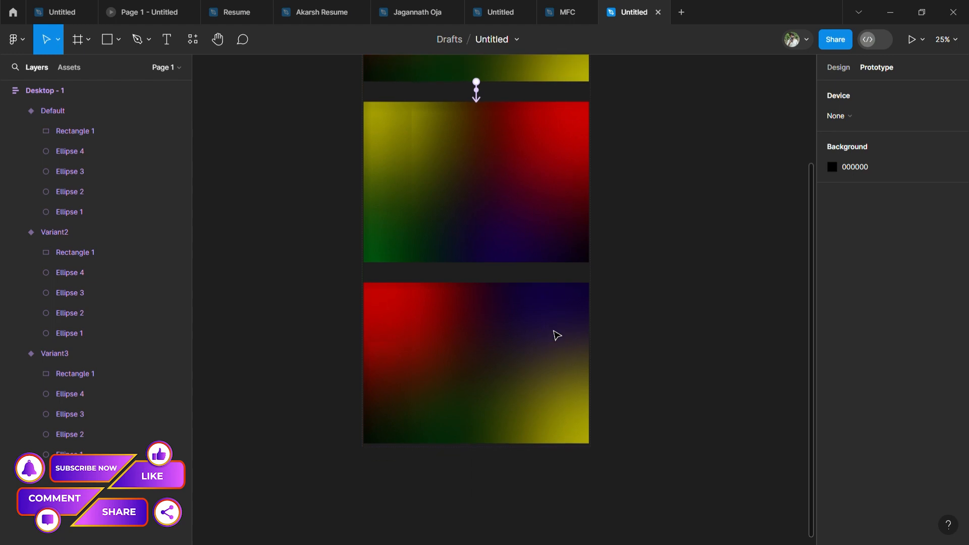
{"action": "left_click", "coordinate": [502, 255]}
{"action": "left_click_drag", "start_coordinate": [476, 262], "coordinate": [480, 300]}
{"action": "left_click", "coordinate": [433, 315]}
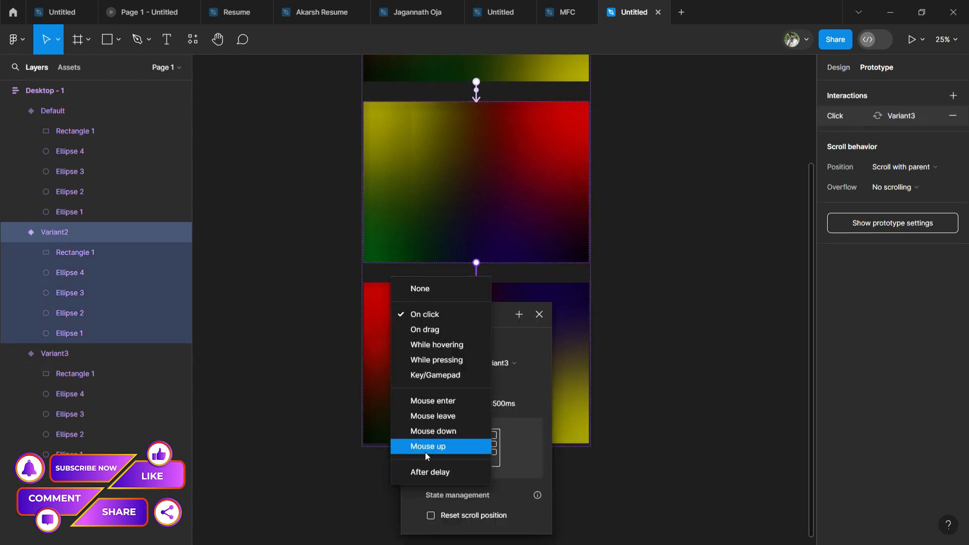
{"action": "left_click", "coordinate": [425, 472]}
{"action": "left_click", "coordinate": [444, 338]}
{"action": "type", "text": "1"}
{"action": "key", "text": "Return"}
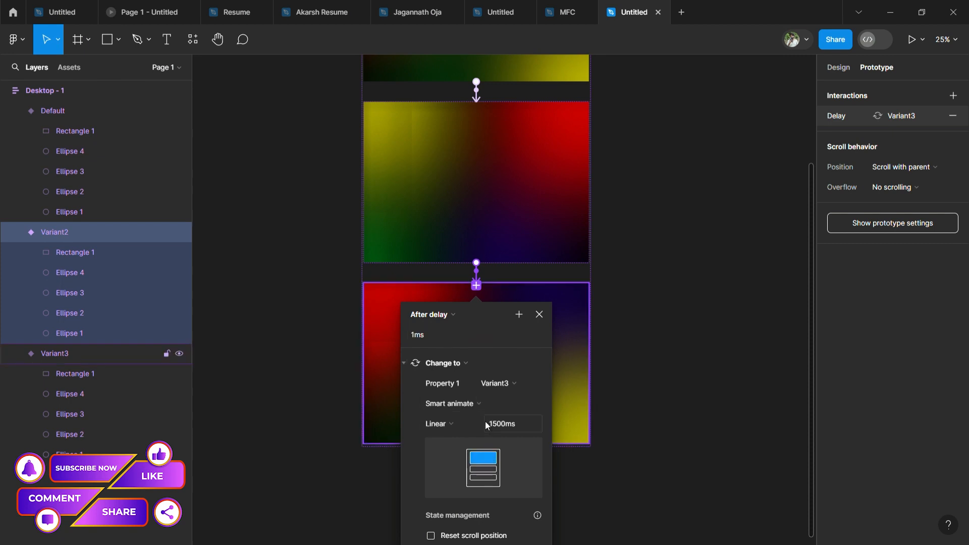
{"action": "left_click", "coordinate": [684, 390]}
Link Variant3 back to the Default variant with an interaction triggered after a delay of 1 ms
{"action": "left_click", "coordinate": [543, 374]}
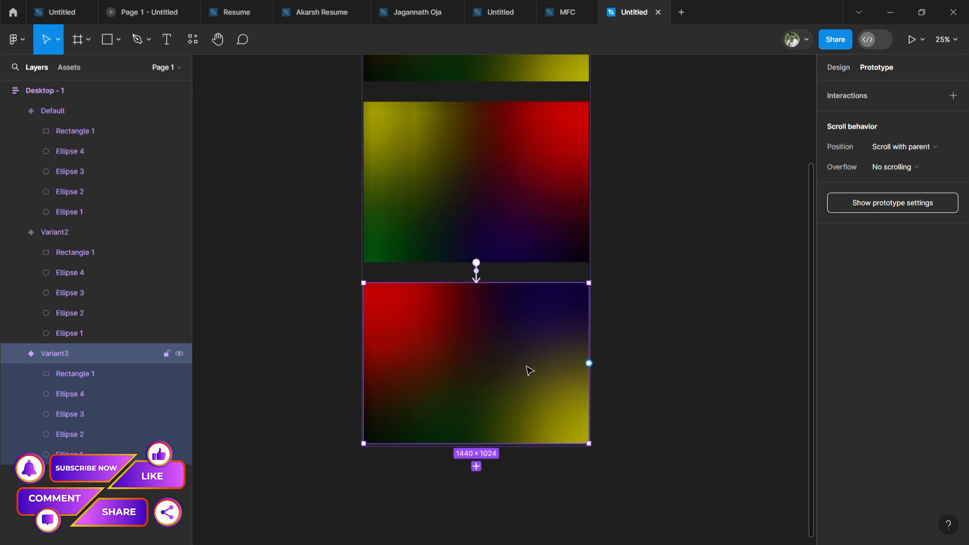
{"action": "left_click_drag", "start_coordinate": [485, 283], "coordinate": [514, 77]}
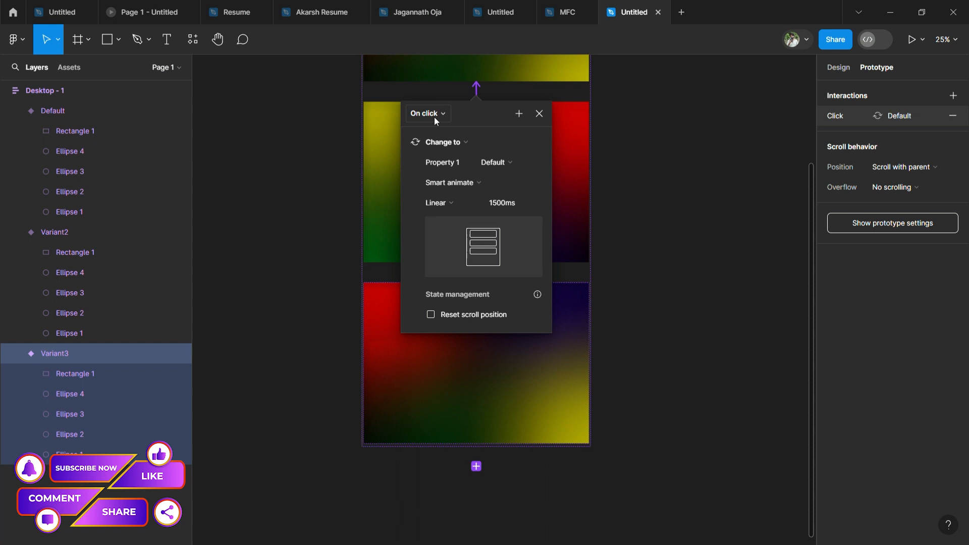
{"action": "left_click", "coordinate": [435, 117]}
{"action": "left_click", "coordinate": [448, 273]}
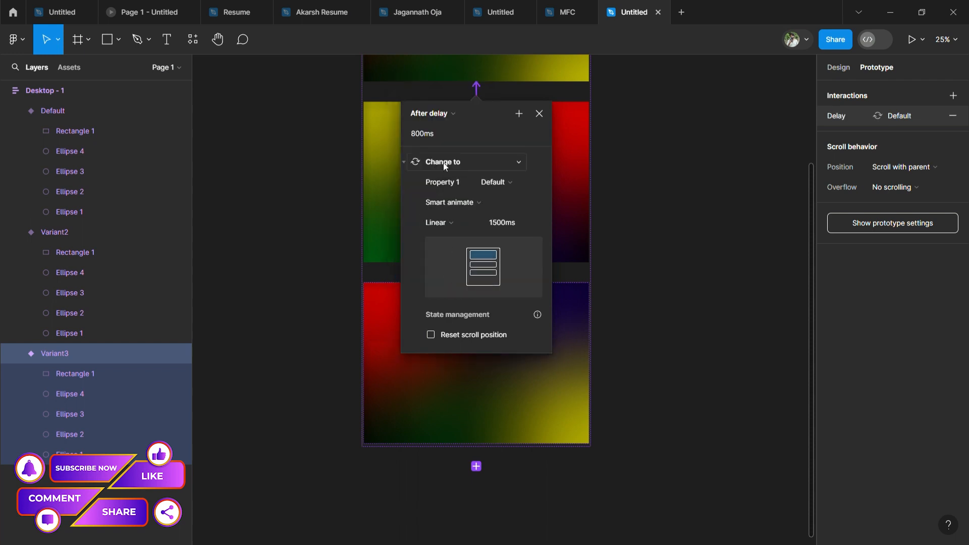
{"action": "left_click", "coordinate": [440, 133]}
{"action": "type", "text": "1"}
{"action": "key", "text": "Return"}
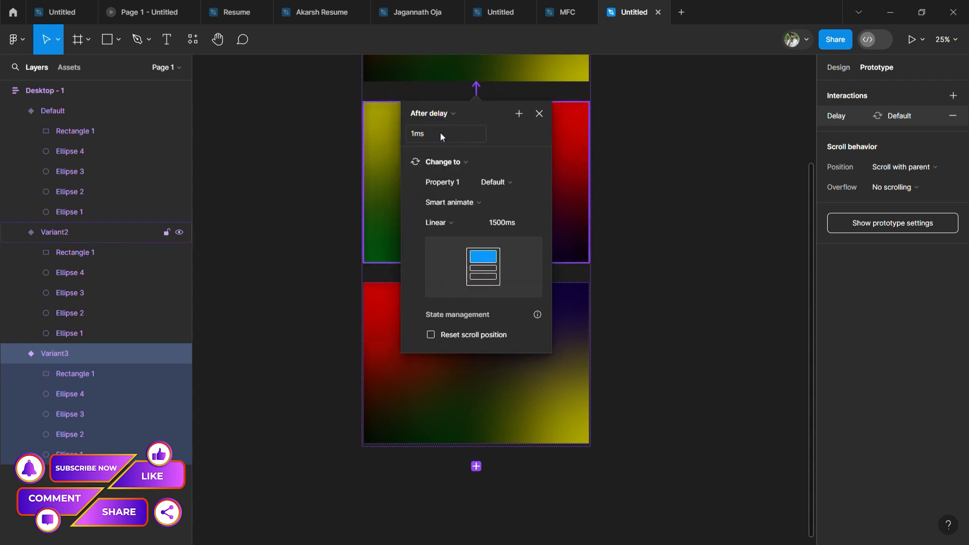
Set the animation of the Variant3-to-Default transition to Instant
{"action": "left_click", "coordinate": [457, 203]}
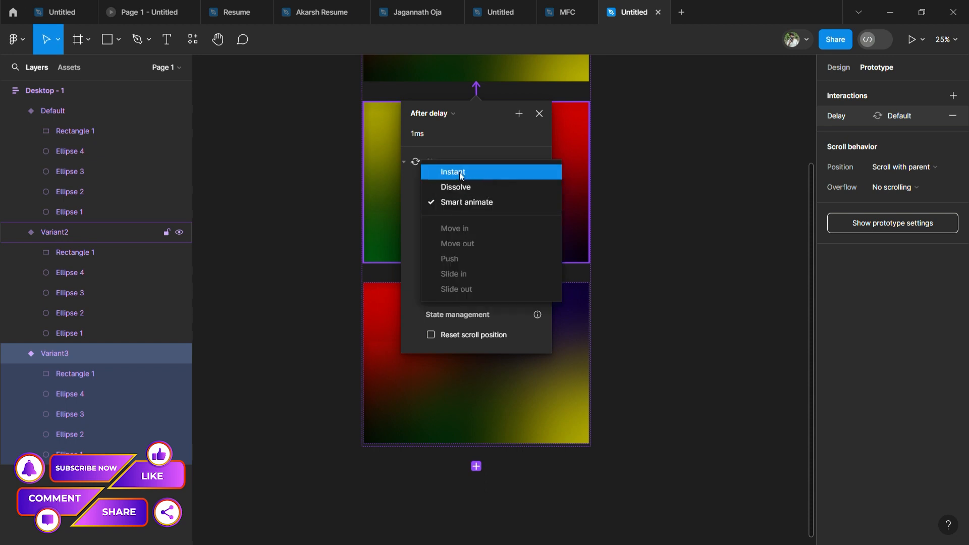
{"action": "left_click", "coordinate": [459, 171]}
{"action": "left_click", "coordinate": [721, 260]}
Add a new 1440 × 1024 Desktop frame and place it to the right of the Desktop - 1 component set
{"action": "scroll", "coordinate": [720, 260], "scroll_direction": "down", "scroll_amount": 1}
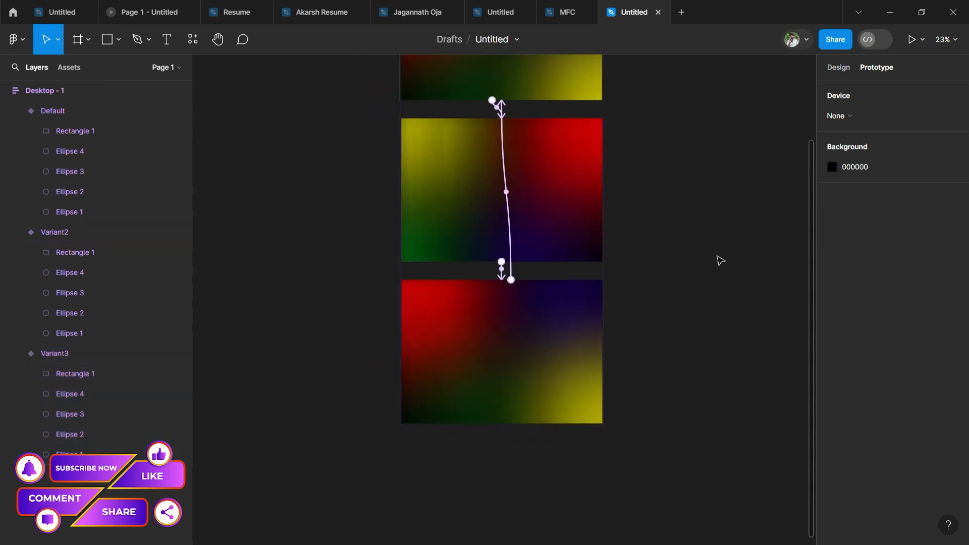
{"action": "scroll", "coordinate": [720, 260], "scroll_direction": "down", "scroll_amount": 3}
{"action": "scroll", "coordinate": [719, 262], "scroll_direction": "right", "scroll_amount": 3}
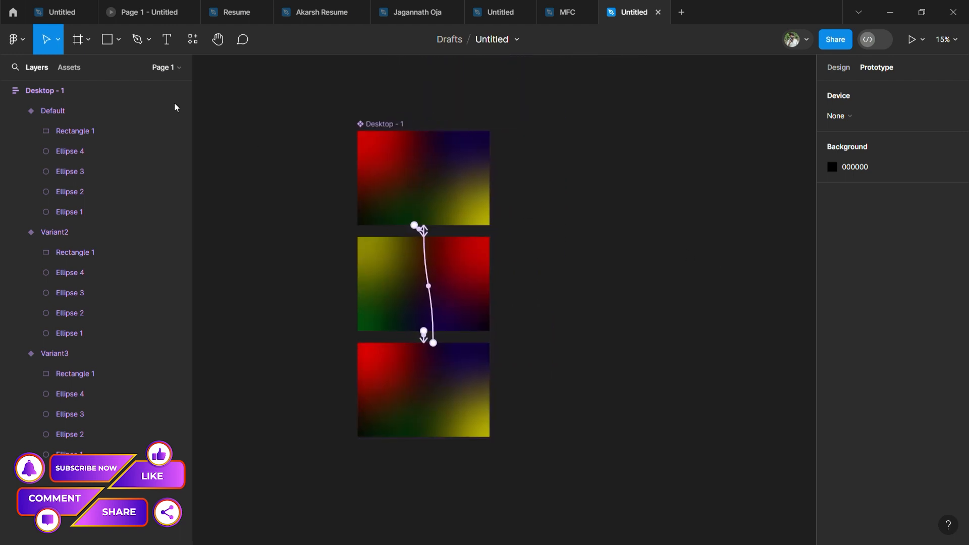
{"action": "left_click", "coordinate": [73, 43]}
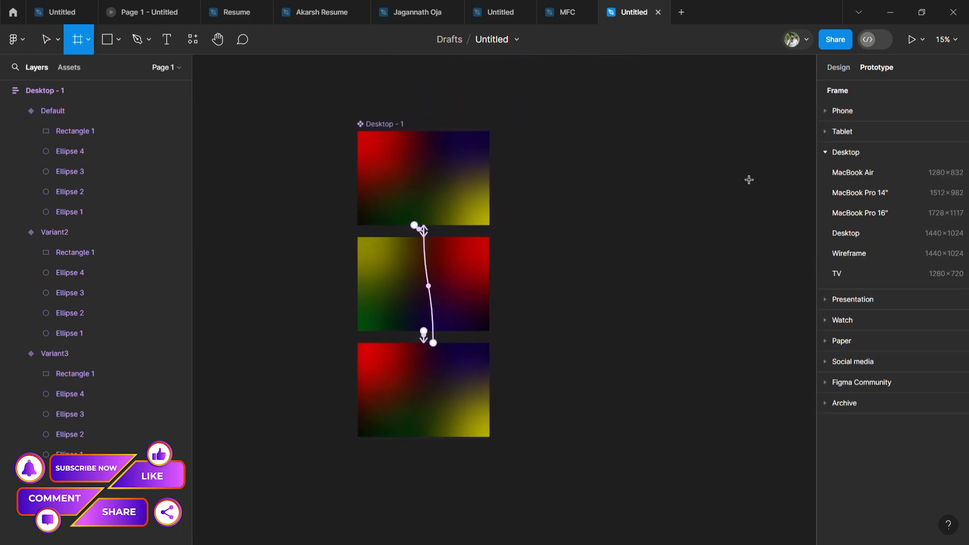
{"action": "left_click", "coordinate": [858, 233]}
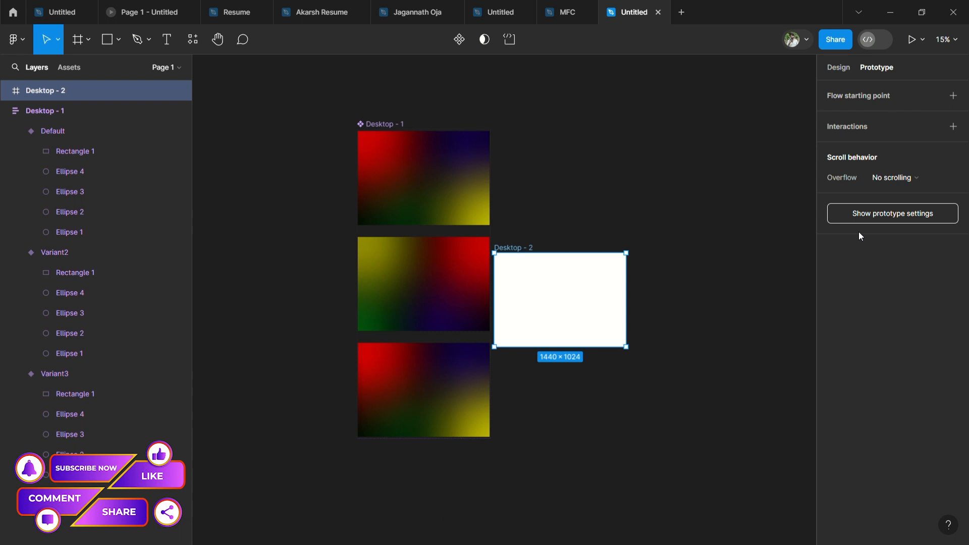
{"action": "left_click_drag", "start_coordinate": [528, 249], "coordinate": [621, 117]}
Insert an instance of the Desktop - 1 component into the Desktop - 2 frame and center it horizontally and vertically
{"action": "left_click", "coordinate": [65, 67]}
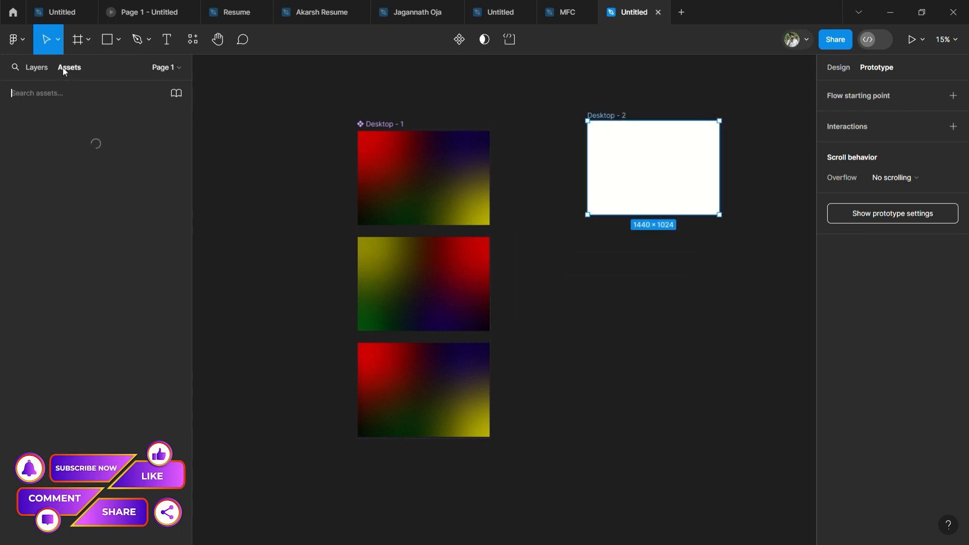
{"action": "left_click_drag", "start_coordinate": [35, 187], "coordinate": [626, 205]}
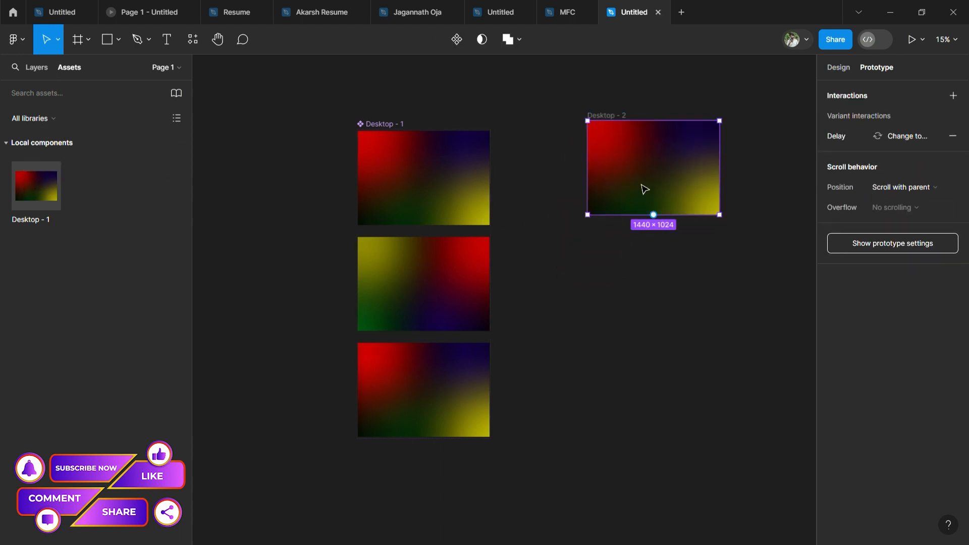
{"action": "left_click", "coordinate": [833, 71]}
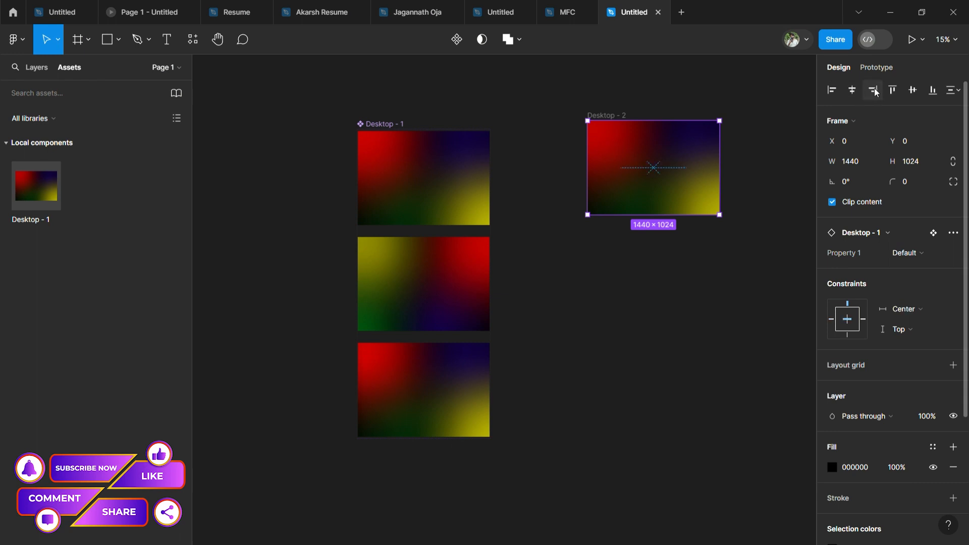
{"action": "left_click", "coordinate": [913, 90]}
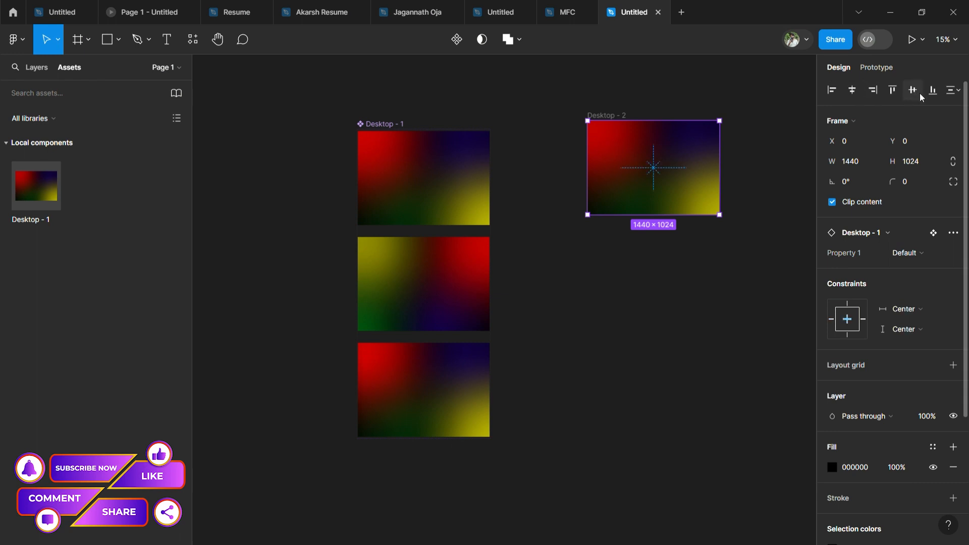
Play the Desktop - 2 frame as a prototype to preview the animated gradient
{"action": "left_click", "coordinate": [612, 121]}
{"action": "left_click", "coordinate": [911, 40]}
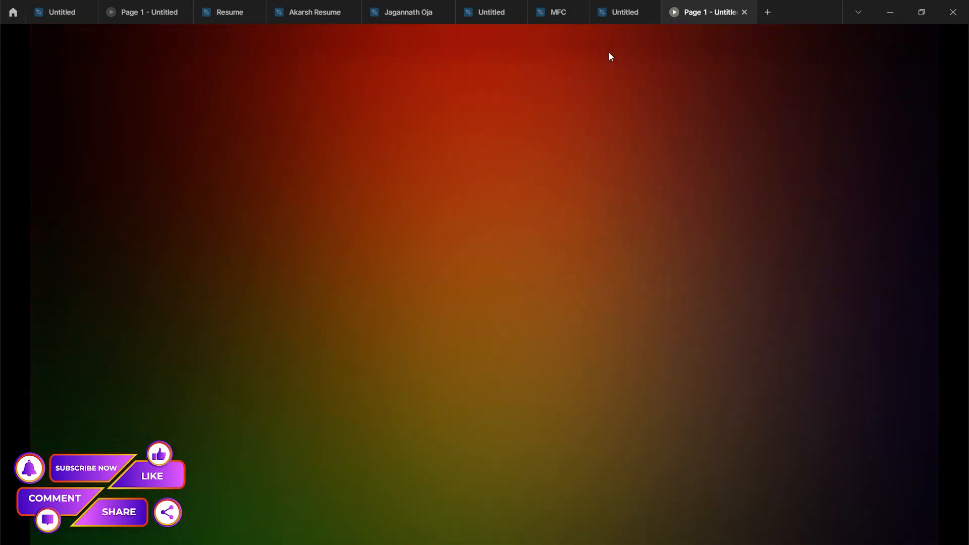
Set the Smart animate duration of the Default-to-Variant2 transition to 5000 ms
{"action": "left_click", "coordinate": [613, 15]}
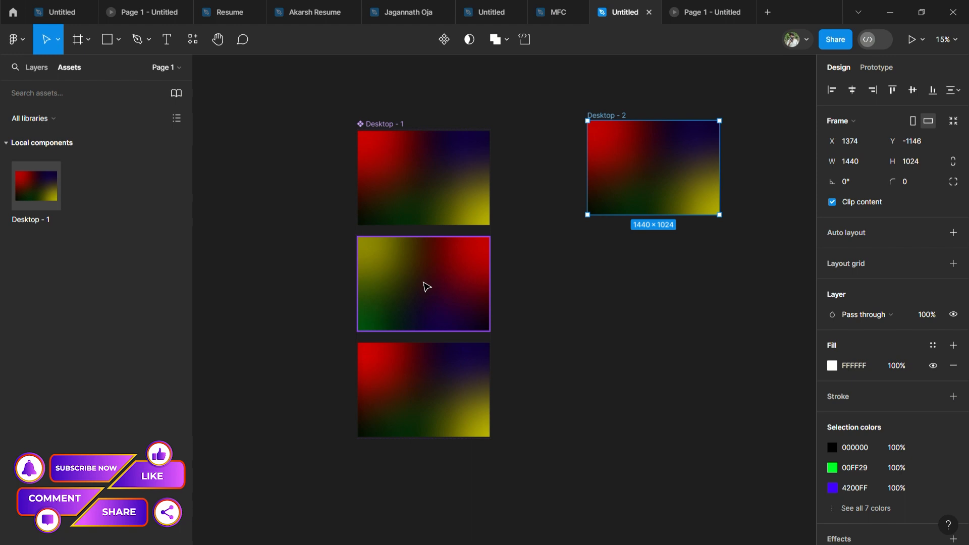
{"action": "left_click", "coordinate": [446, 184]}
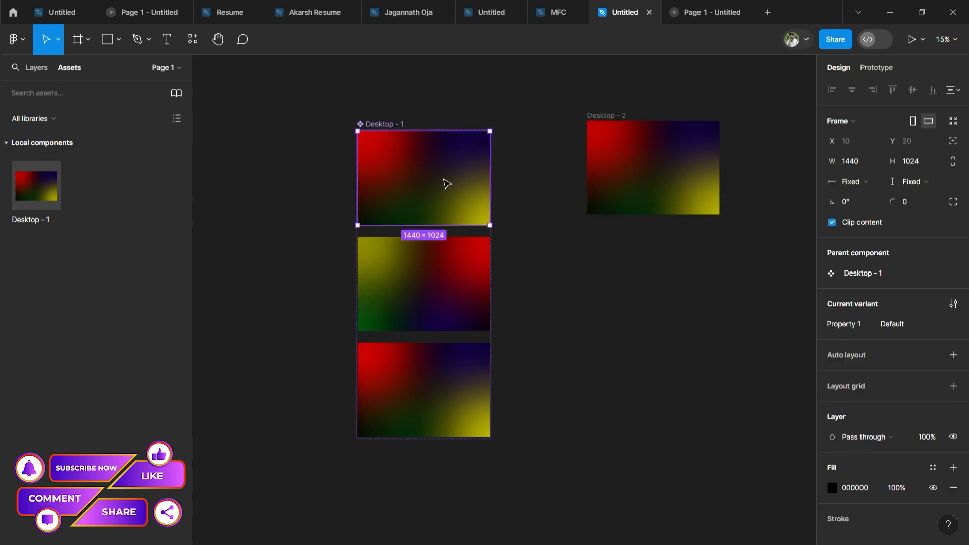
{"action": "left_click", "coordinate": [877, 67]}
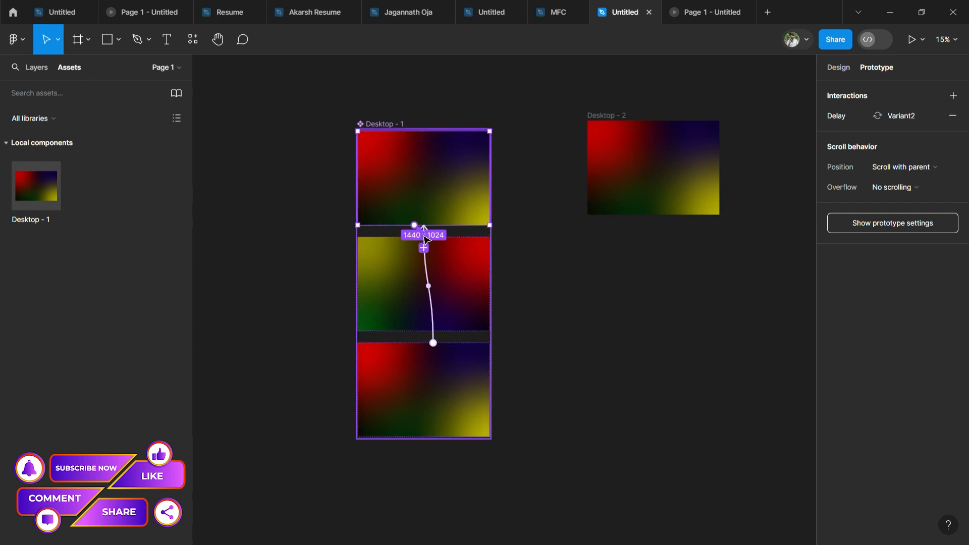
{"action": "left_click", "coordinate": [424, 238]}
{"action": "key", "text": "ctrl+a"}
{"action": "type", "text": "5000"}
{"action": "key", "text": "Return"}
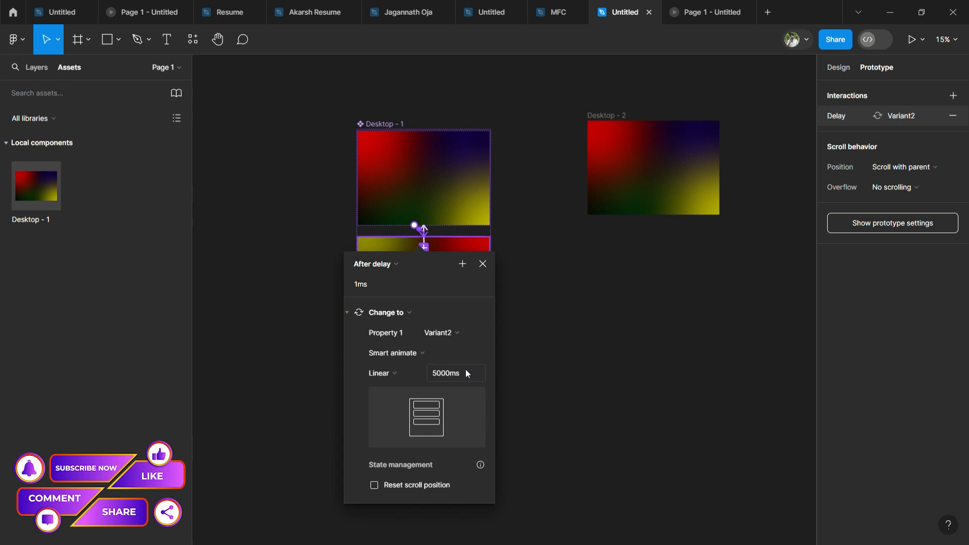
{"action": "left_click", "coordinate": [576, 369]}
Set the Smart animate duration of the Variant2-to-Variant3 transition to 5000 ms
{"action": "left_click", "coordinate": [441, 295]}
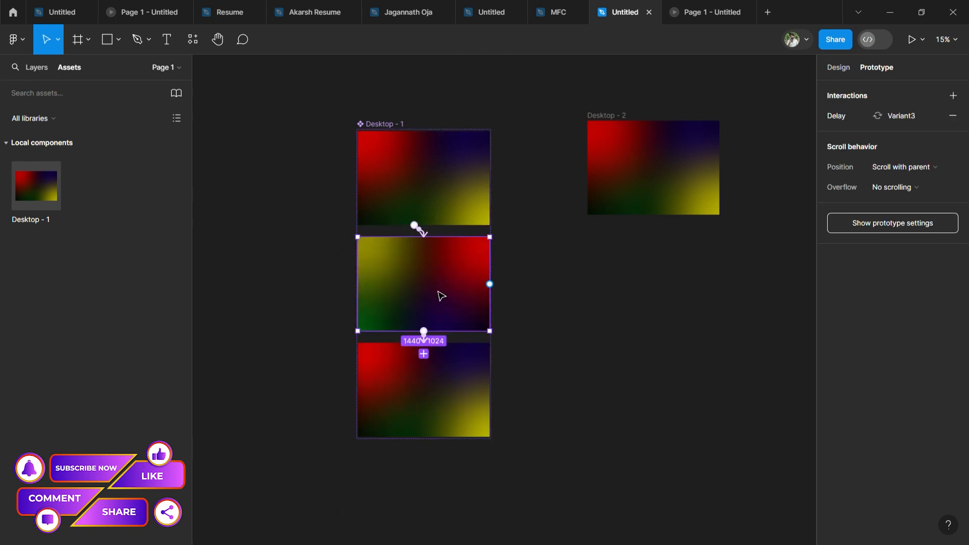
{"action": "scroll", "coordinate": [428, 346], "scroll_direction": "up", "scroll_amount": 5}
{"action": "left_click", "coordinate": [428, 344]}
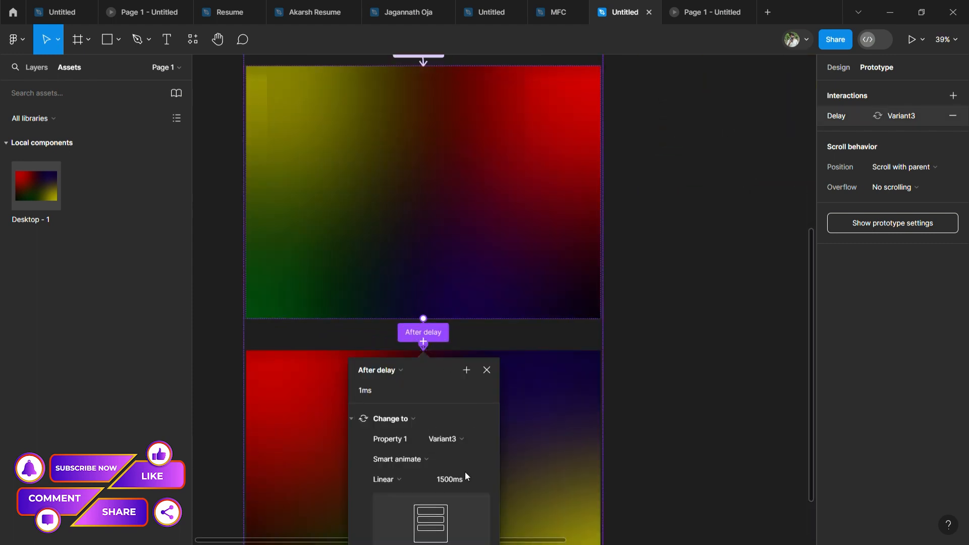
{"action": "left_click", "coordinate": [471, 483]}
{"action": "type", "text": "5000"}
{"action": "key", "text": "Return"}
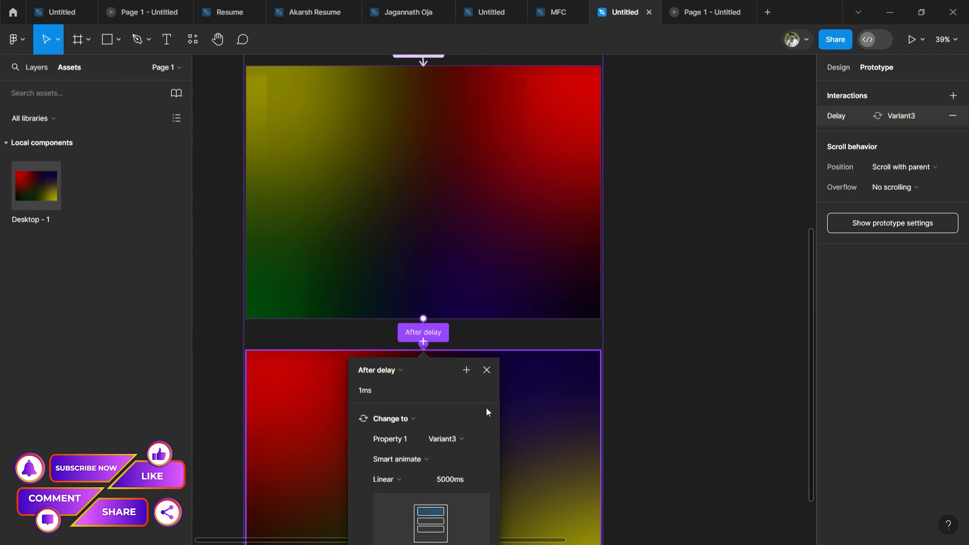
{"action": "scroll", "coordinate": [469, 413], "scroll_direction": "down", "scroll_amount": 3}
{"action": "scroll", "coordinate": [469, 413], "scroll_direction": "down", "scroll_amount": 3}
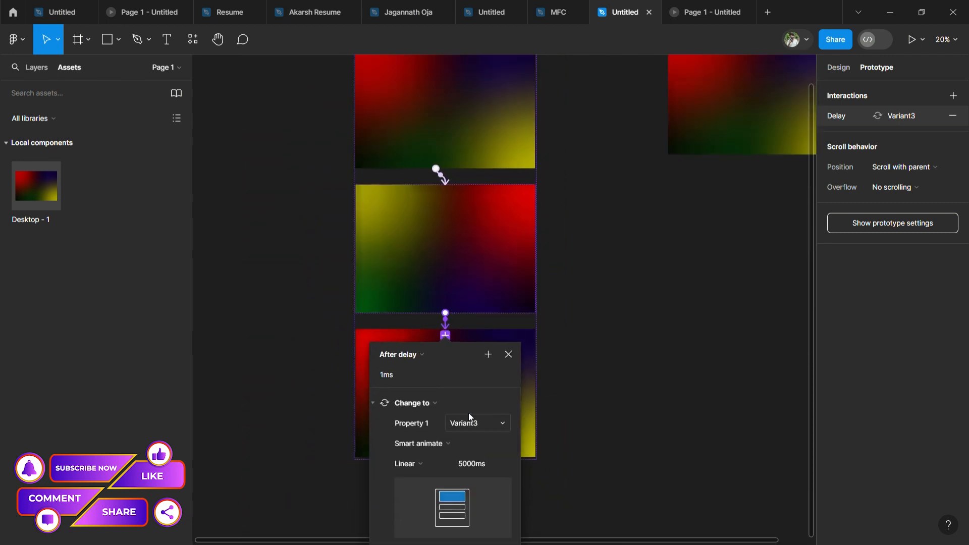
{"action": "left_click", "coordinate": [578, 383]}
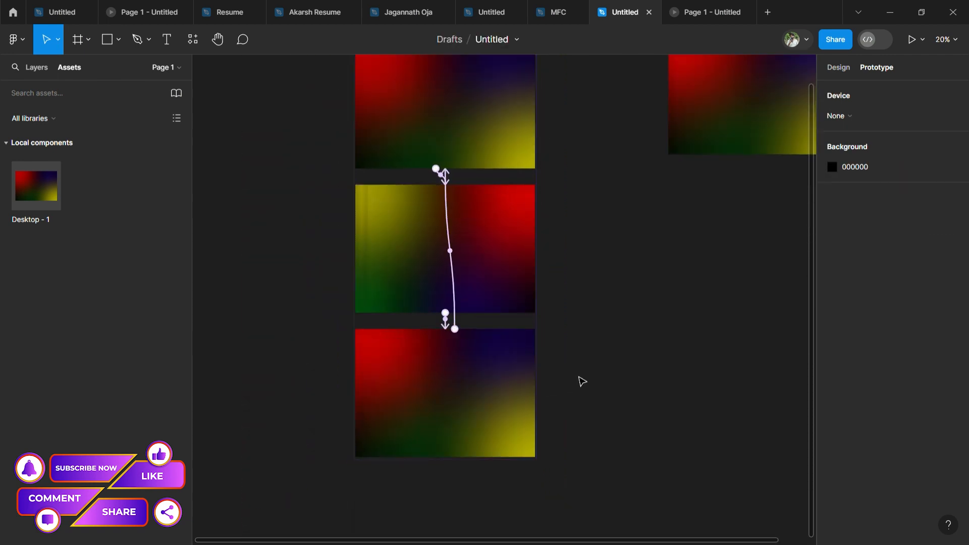
Check the Variant3-to-Default transition settings and view the updated animation in the running prototype
{"action": "left_click", "coordinate": [454, 262]}
{"action": "left_click", "coordinate": [457, 271]}
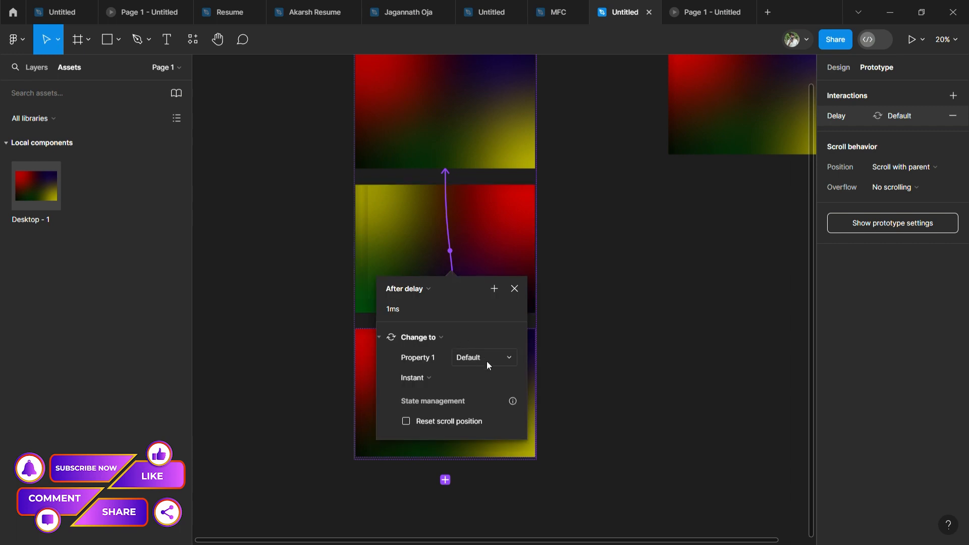
{"action": "left_click", "coordinate": [634, 348]}
{"action": "left_click", "coordinate": [712, 4]}
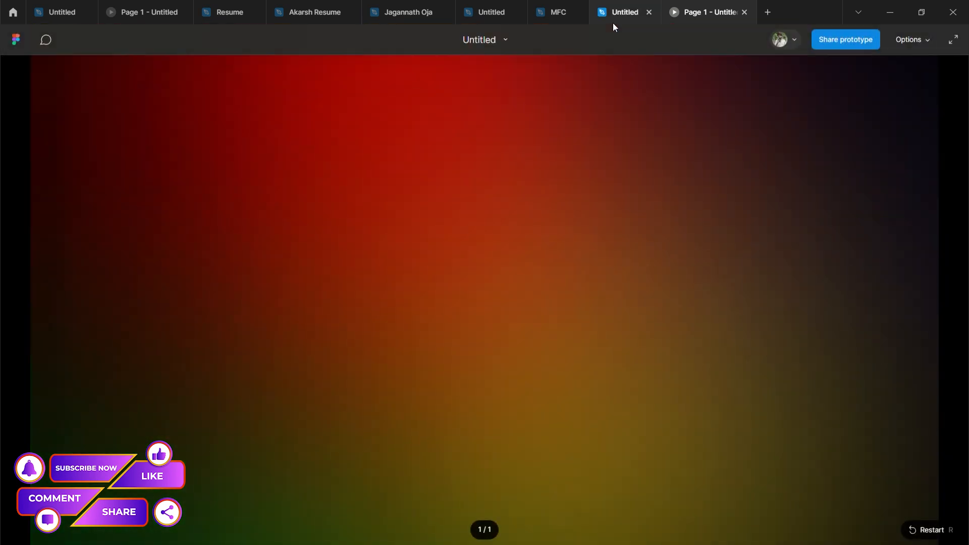
{"action": "left_click", "coordinate": [615, 27]}
Add a small text layer on the empty canvas above the Desktop - 1 component set
{"action": "scroll", "coordinate": [569, 234], "scroll_direction": "up", "scroll_amount": 3}
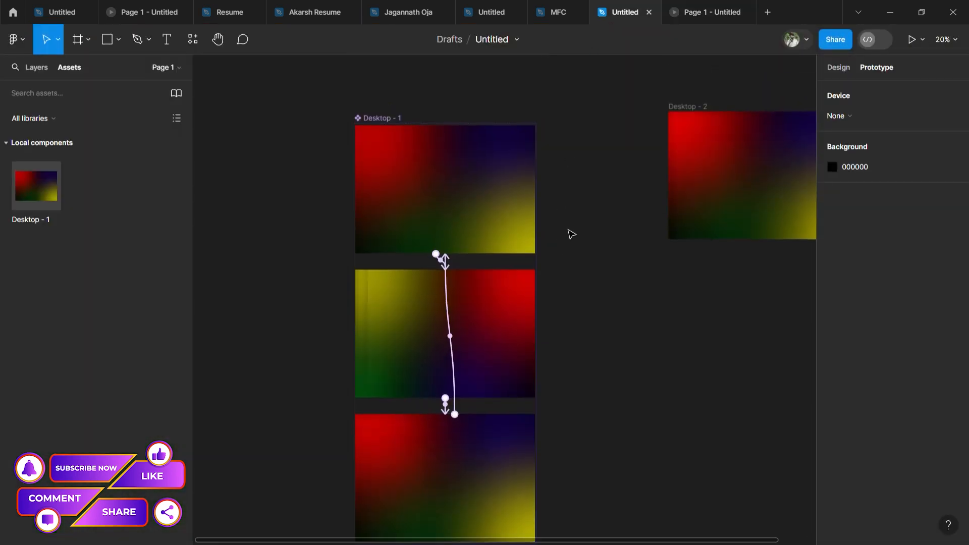
{"action": "scroll", "coordinate": [569, 234], "scroll_direction": "up", "scroll_amount": 2, "text": "ctrl"}
{"action": "scroll", "coordinate": [572, 234], "scroll_direction": "up", "scroll_amount": 1}
{"action": "scroll", "coordinate": [565, 233], "scroll_direction": "left", "scroll_amount": 1}
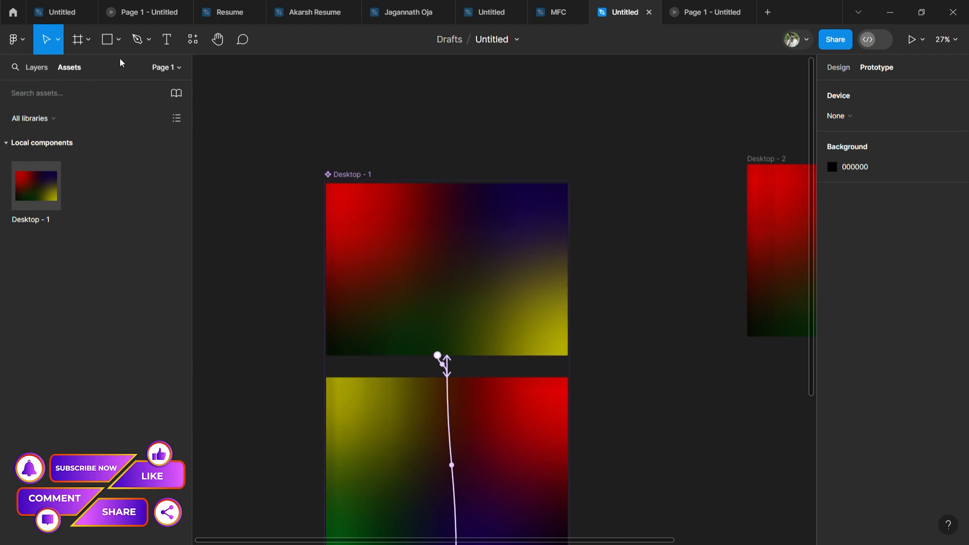
{"action": "left_click", "coordinate": [167, 39]}
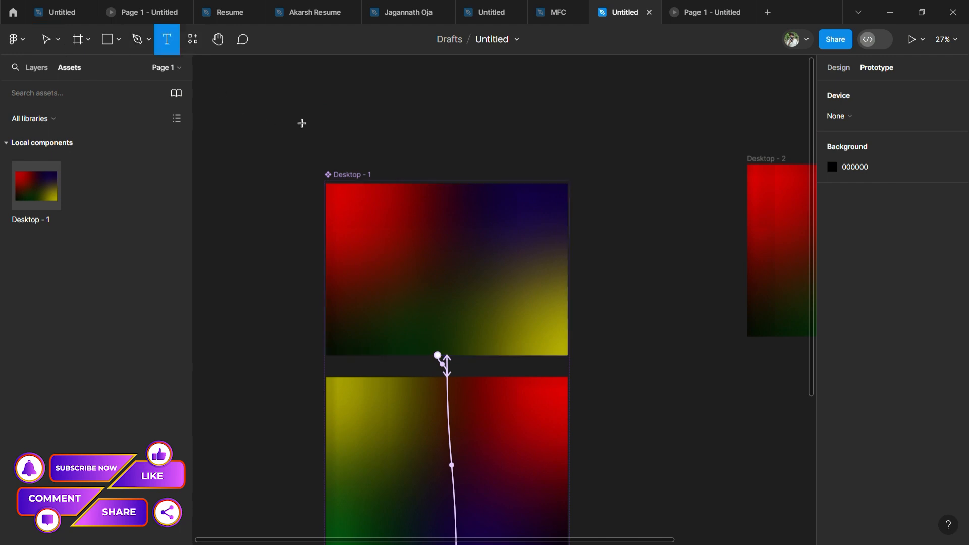
{"action": "left_click", "coordinate": [348, 130]}
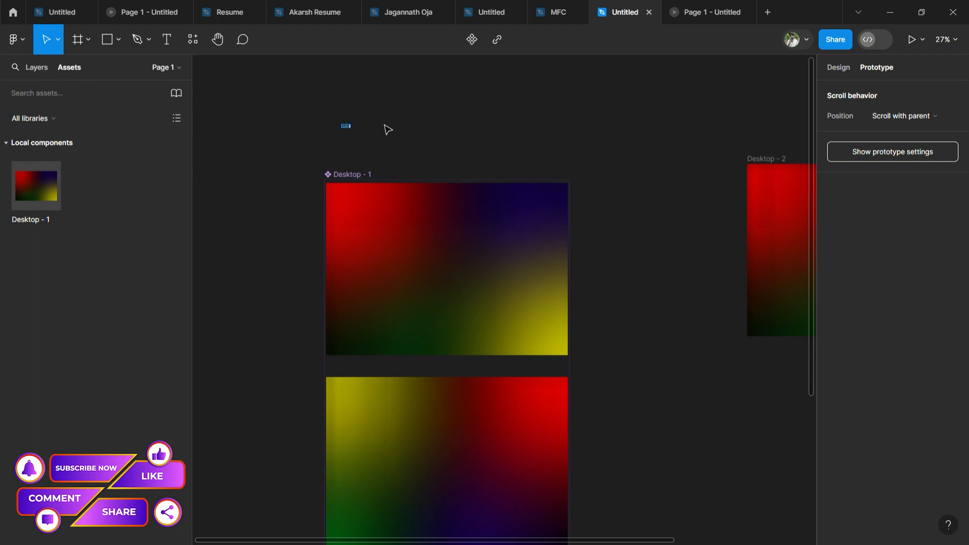
{"action": "key", "text": "Escape"}
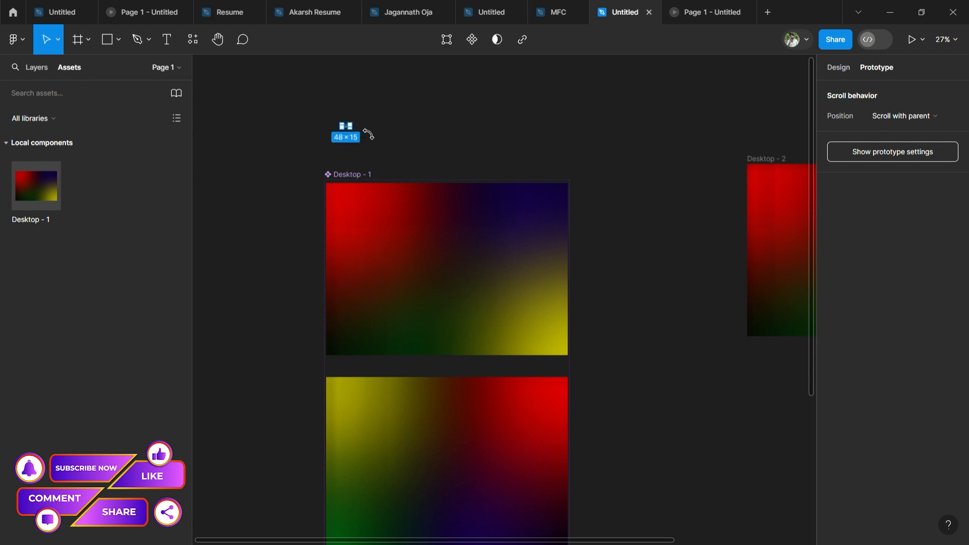
Add the text "Heading" over the red area near the upper-left corner of the Desktop - 2 frame
{"action": "scroll", "coordinate": [470, 143], "scroll_direction": "right", "scroll_amount": 3}
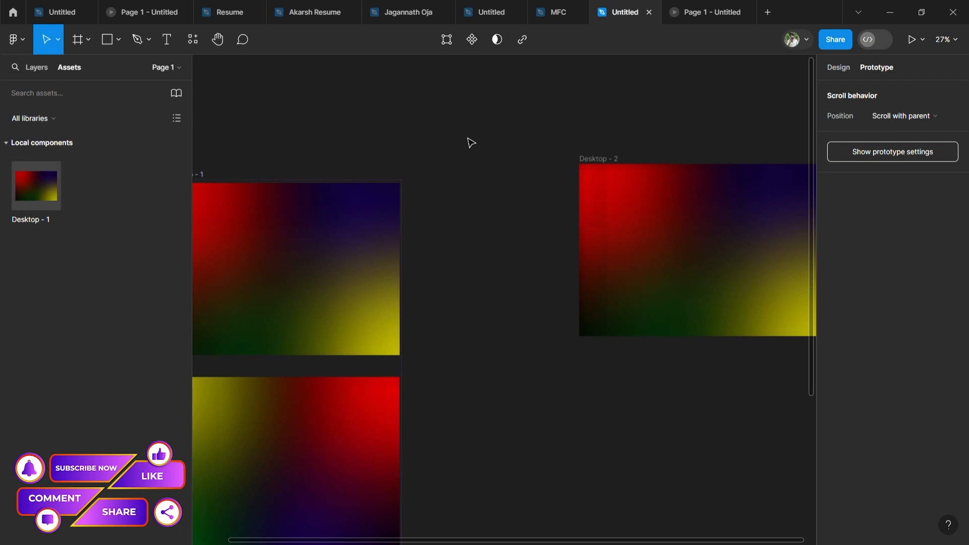
{"action": "left_click", "coordinate": [167, 40]}
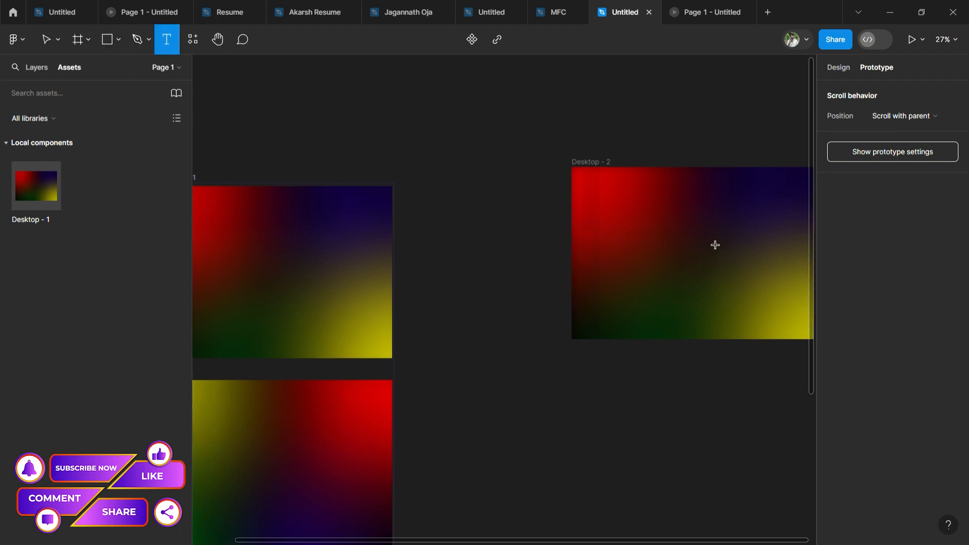
{"action": "scroll", "coordinate": [715, 244], "scroll_direction": "right", "scroll_amount": 3}
{"action": "scroll", "coordinate": [715, 244], "scroll_direction": "up", "scroll_amount": 1}
{"action": "scroll", "coordinate": [716, 245], "scroll_direction": "up", "scroll_amount": 5}
{"action": "scroll", "coordinate": [612, 243], "scroll_direction": "left", "scroll_amount": 5}
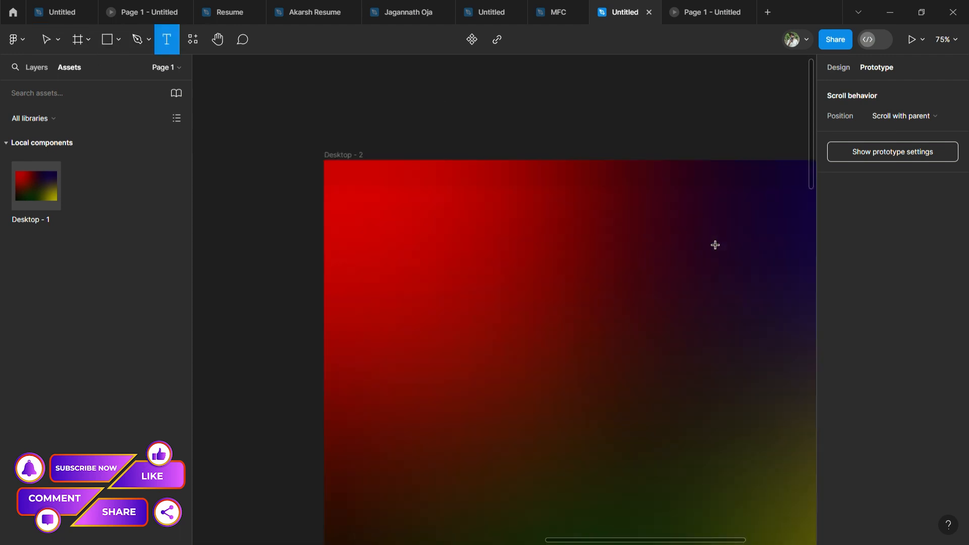
{"action": "key", "text": "v"}
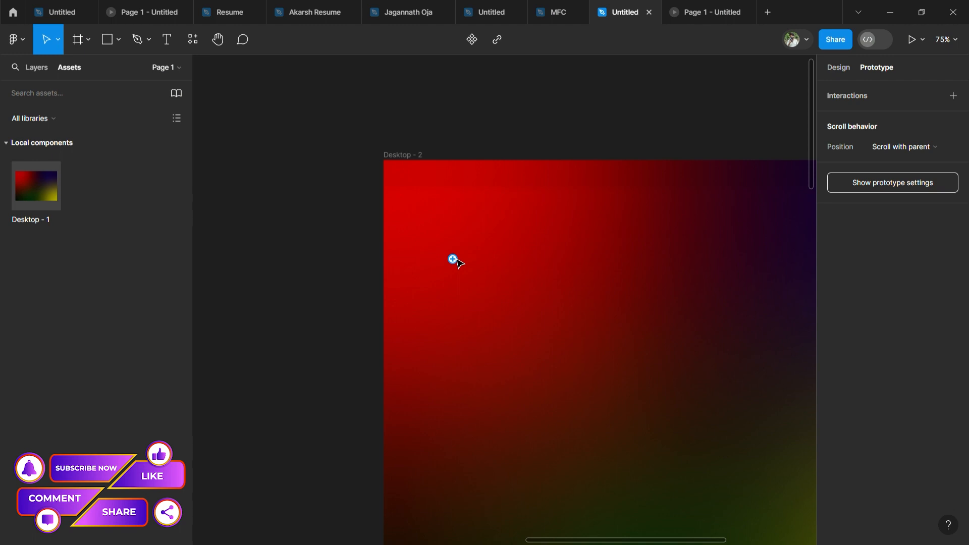
Increase the font size of the "Heading" text in Desktop - 2 to 85
{"action": "left_click", "coordinate": [841, 68]}
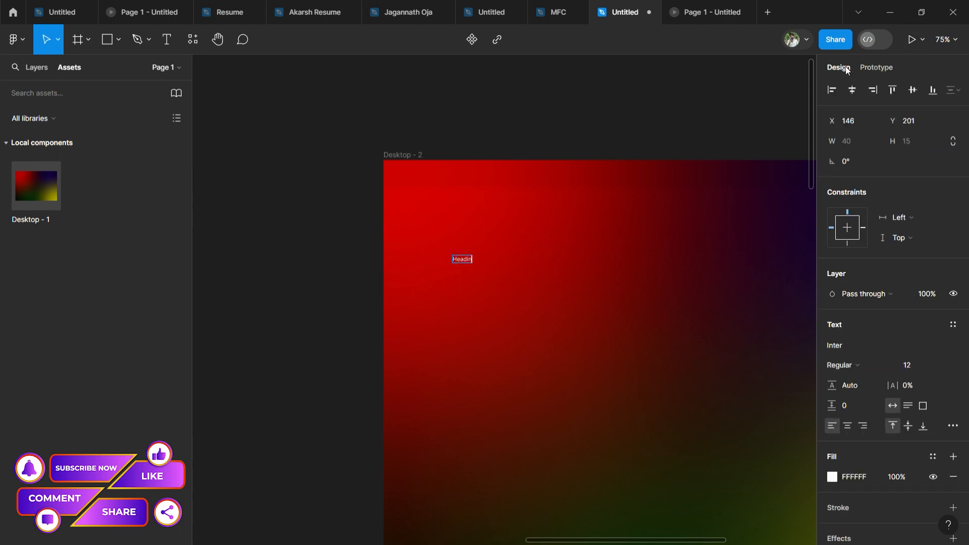
{"action": "key", "text": "ctrl+shift+period"}
{"action": "key", "text": "ctrl+shift+period"}
{"action": "key", "text": "ctrl+shift+period"}
{"action": "key", "text": "ctrl+shift+period"}
{"action": "key", "text": "ctrl+shift+period"}
{"action": "key", "text": "ctrl+shift+period"}
{"action": "key", "text": "ctrl+shift+period"}
{"action": "key", "text": "ctrl+shift+period"}
{"action": "key", "text": "ctrl+shift+period"}
{"action": "key", "text": "ctrl+shift+period"}
{"action": "key", "text": "ctrl+shift+period"}
{"action": "key", "text": "ctrl+shift+period"}
{"action": "key", "text": "ctrl+shift+period"}
{"action": "key", "text": "ctrl+shift+period"}
{"action": "key", "text": "ctrl+shift+period"}
{"action": "key", "text": "ctrl+shift+period"}
{"action": "key", "text": "ctrl+shift+period"}
{"action": "key", "text": "ctrl+shift+period"}
{"action": "key", "text": "ctrl+shift+period"}
{"action": "key", "text": "ctrl+shift+period"}
{"action": "key", "text": "ctrl+shift+period"}
{"action": "key", "text": "ctrl+shift+period"}
{"action": "key", "text": "ctrl+shift+period"}
{"action": "key", "text": "ctrl+shift+period"}
{"action": "key", "text": "ctrl+shift+period"}
{"action": "key", "text": "ctrl+shift+period"}
{"action": "key", "text": "ctrl+shift+period"}
{"action": "key", "text": "ctrl+shift+period"}
{"action": "key", "text": "ctrl+shift+period"}
{"action": "key", "text": "ctrl+shift+period"}
{"action": "key", "text": "ctrl+shift+period"}
{"action": "key", "text": "ctrl+shift+period"}
{"action": "key", "text": "ctrl+shift+period"}
{"action": "key", "text": "ctrl+shift+period"}
{"action": "key", "text": "ctrl+shift+period"}
{"action": "key", "text": "ctrl+shift+period"}
{"action": "key", "text": "ctrl+shift+period"}
{"action": "key", "text": "ctrl+shift+period"}
{"action": "key", "text": "ctrl+shift+period"}
{"action": "key", "text": "ctrl+shift+period"}
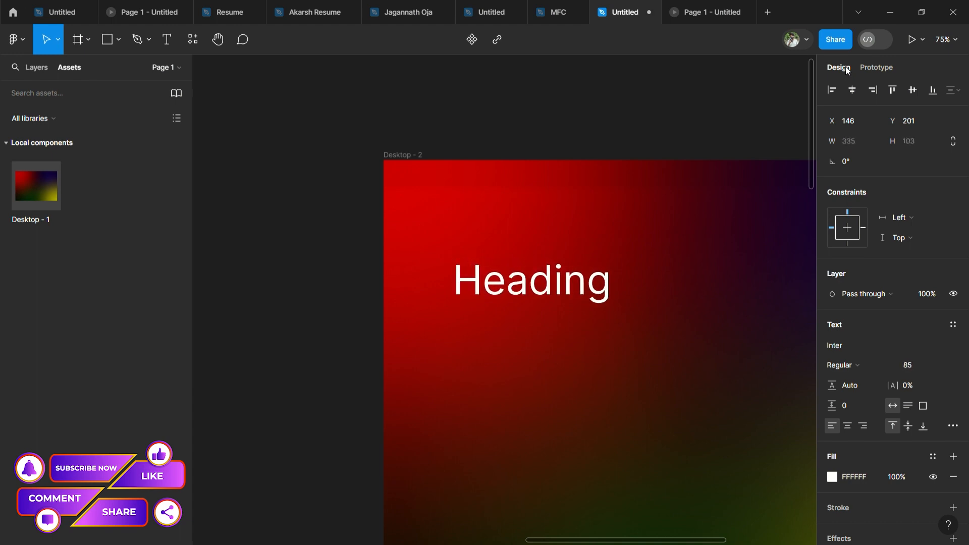
Change the "Heading" text's font to Poppins with the SemiBold weight
{"action": "scroll", "coordinate": [664, 250], "scroll_direction": "right", "scroll_amount": 2}
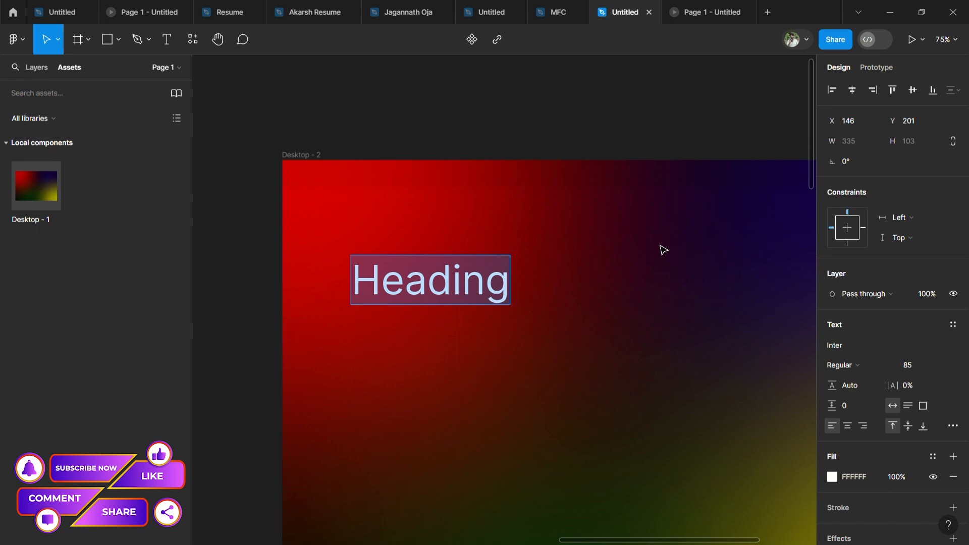
{"action": "scroll", "coordinate": [664, 250], "scroll_direction": "down", "scroll_amount": 3}
{"action": "scroll", "coordinate": [664, 250], "scroll_direction": "right", "scroll_amount": 2}
{"action": "scroll", "coordinate": [664, 250], "scroll_direction": "down", "scroll_amount": 1}
{"action": "scroll", "coordinate": [664, 250], "scroll_direction": "right", "scroll_amount": 1}
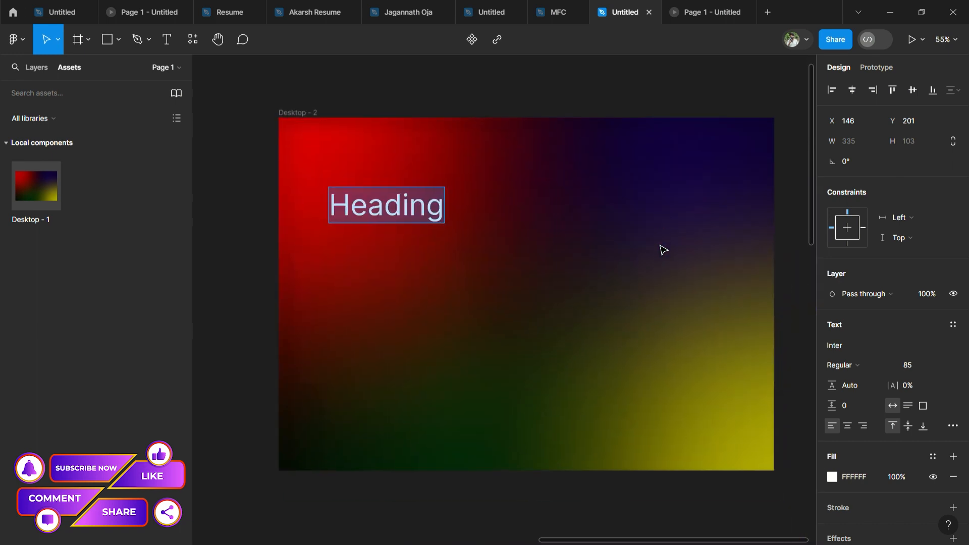
{"action": "left_click", "coordinate": [850, 345]}
{"action": "type", "text": "poppins"}
{"action": "left_click", "coordinate": [855, 347]}
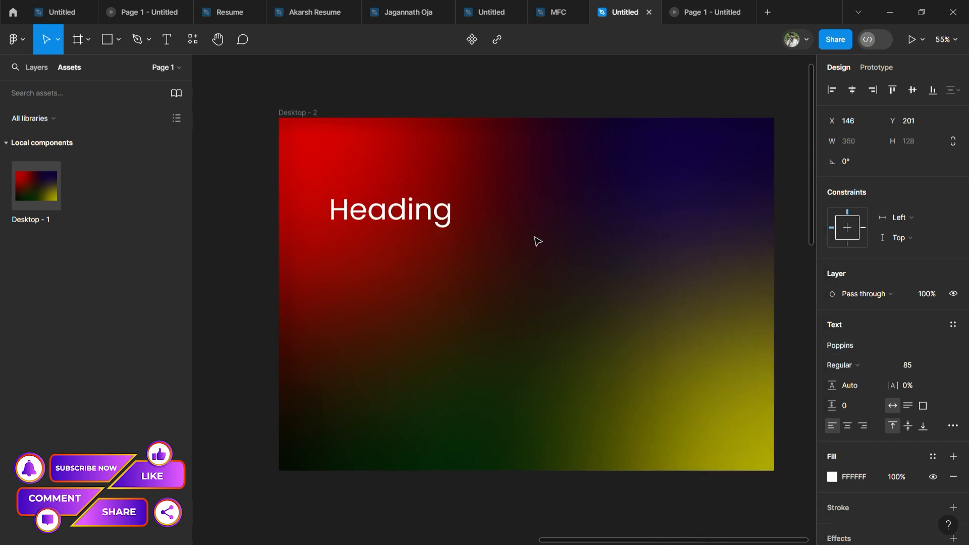
{"action": "left_click", "coordinate": [838, 367]}
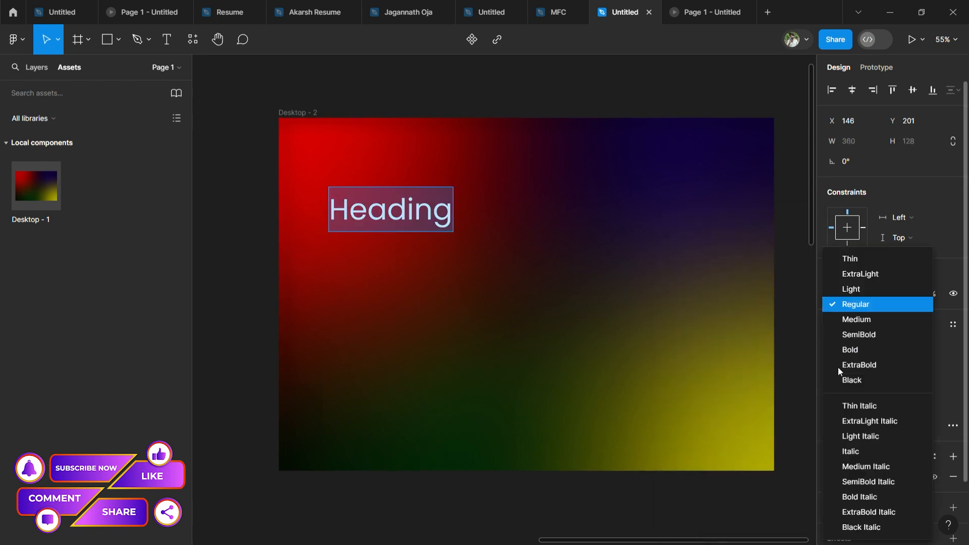
{"action": "left_click", "coordinate": [871, 334]}
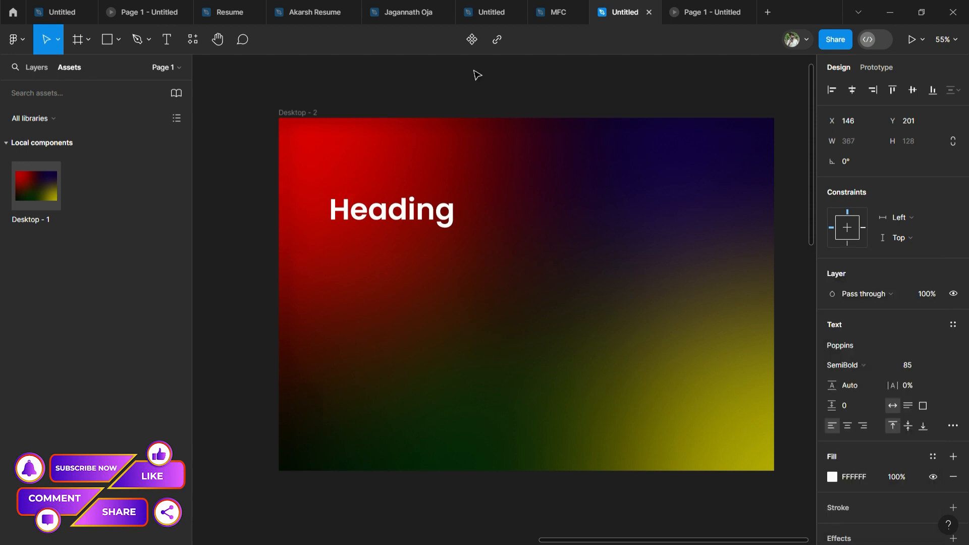
Replace the wording of the "Heading" text in Desktop - 2 with "MAIN HEADING"
{"action": "double_click", "coordinate": [404, 214]}
{"action": "left_click", "coordinate": [404, 215]}
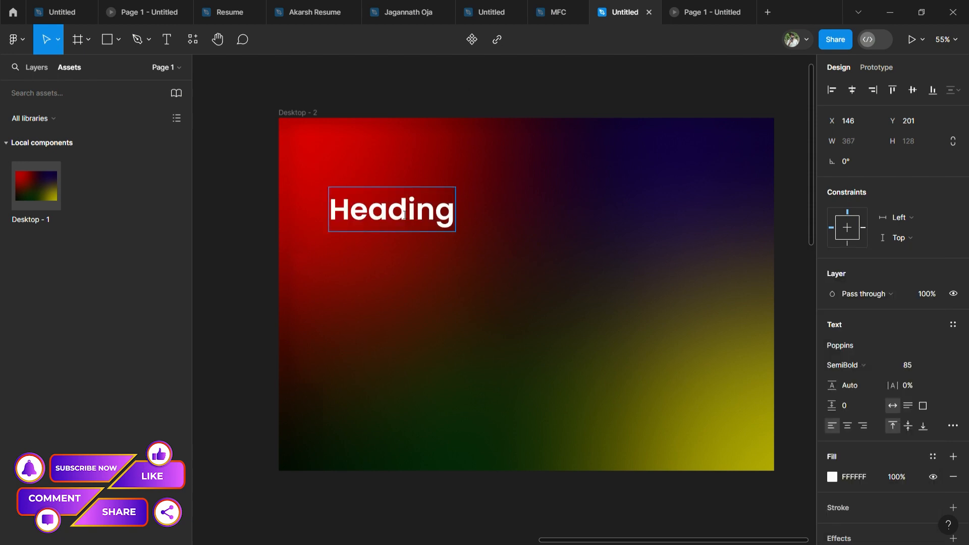
{"action": "double_click", "coordinate": [404, 214]}
{"action": "type", "text": "MAIn"}
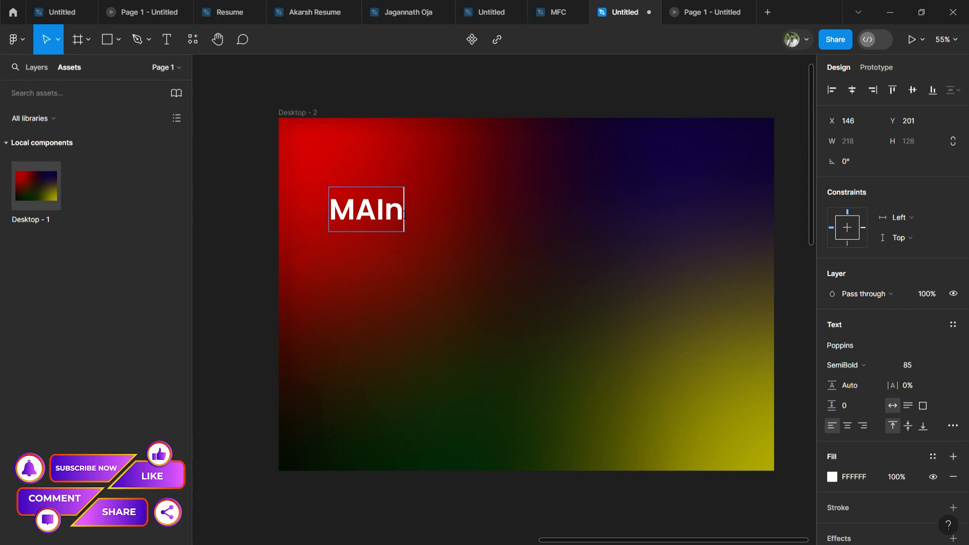
{"action": "key", "text": "BackSpace"}
{"action": "key", "text": "BackSpace"}
{"action": "key", "text": "BackSpace"}
{"action": "key", "text": "BackSpace"}
{"action": "type", "text": "M"}
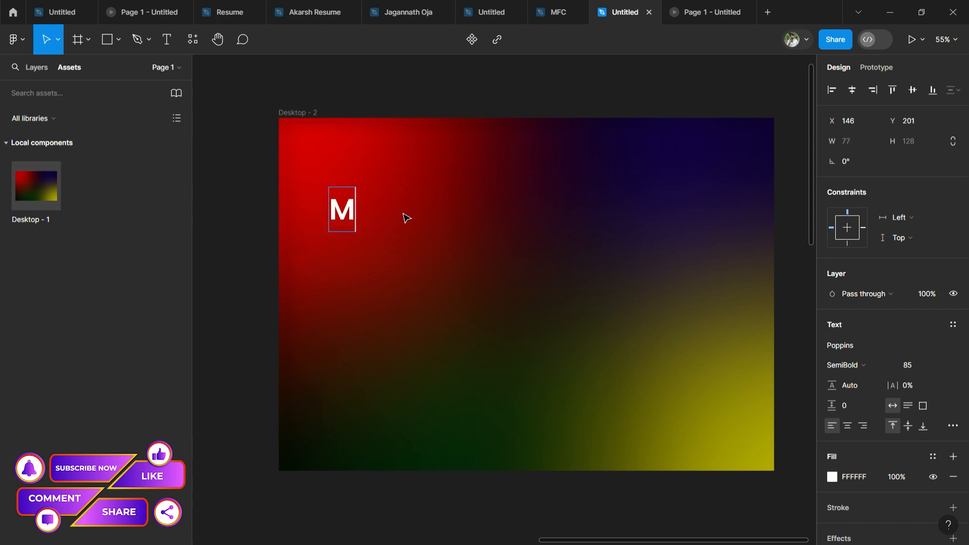
{"action": "type", "text": "AIN HEADING"}
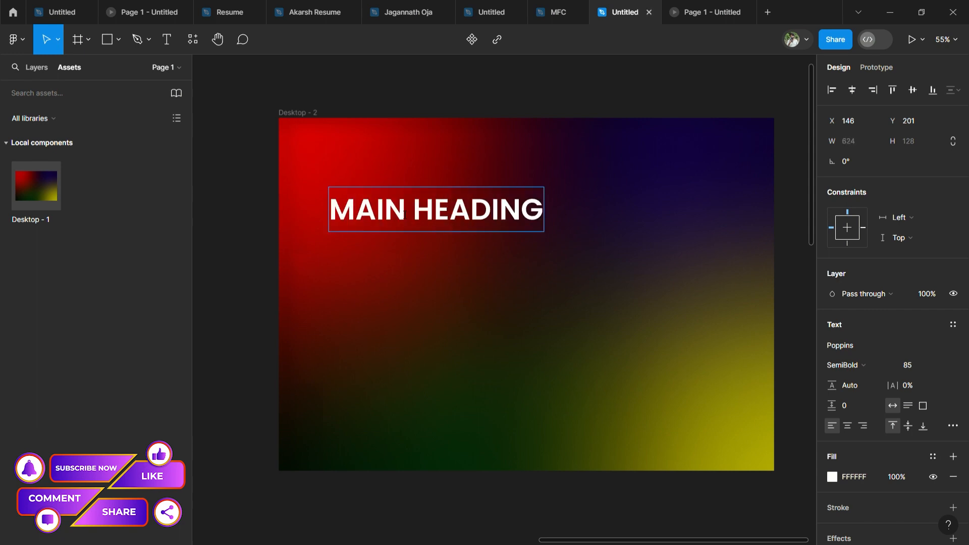
Set the "MAIN HEADING" font to LEMON MILK Medium and move the text to about X 56, Y 102
{"action": "key", "text": "ctrl+a"}
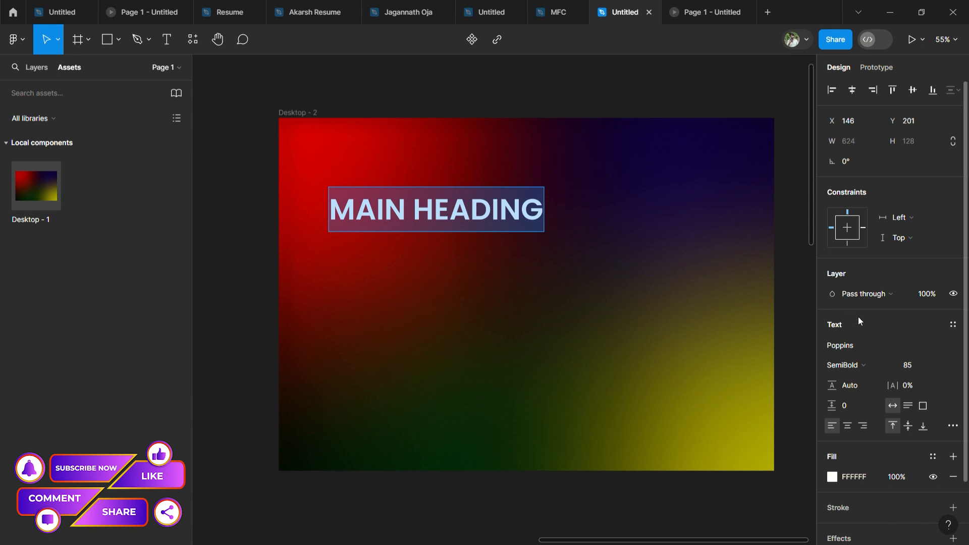
{"action": "left_click", "coordinate": [854, 349]}
{"action": "type", "text": "lemon"}
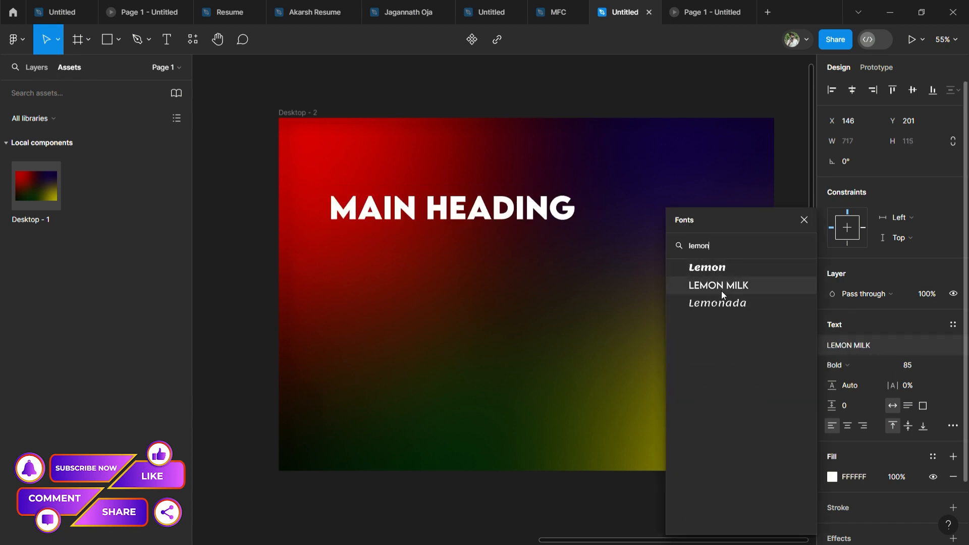
{"action": "left_click", "coordinate": [721, 288]}
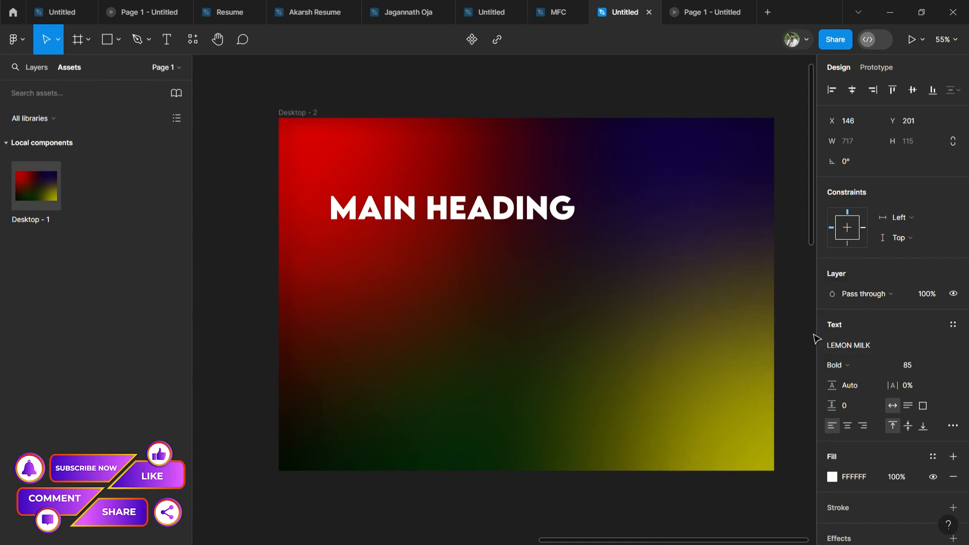
{"action": "left_click", "coordinate": [837, 365]}
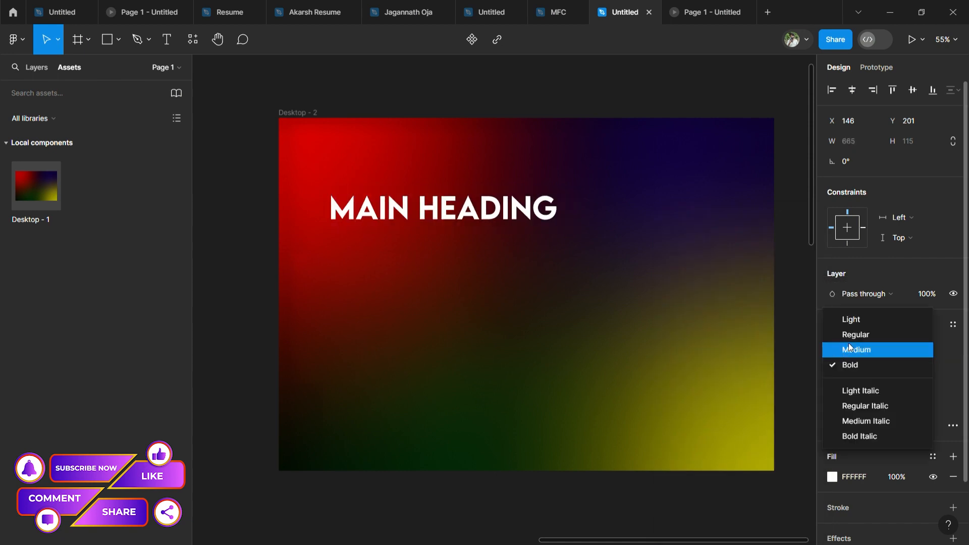
{"action": "left_click", "coordinate": [851, 349]}
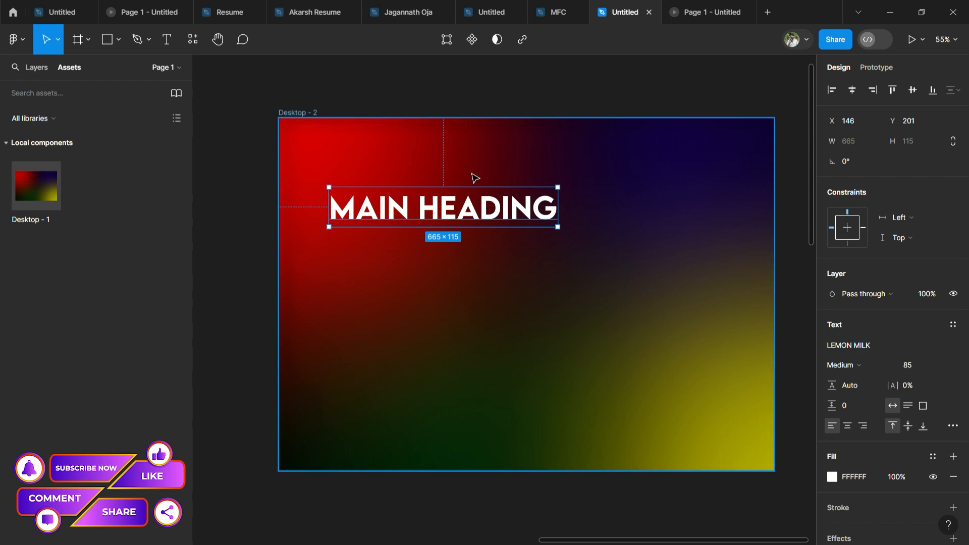
{"action": "left_click_drag", "start_coordinate": [452, 221], "coordinate": [422, 186]}
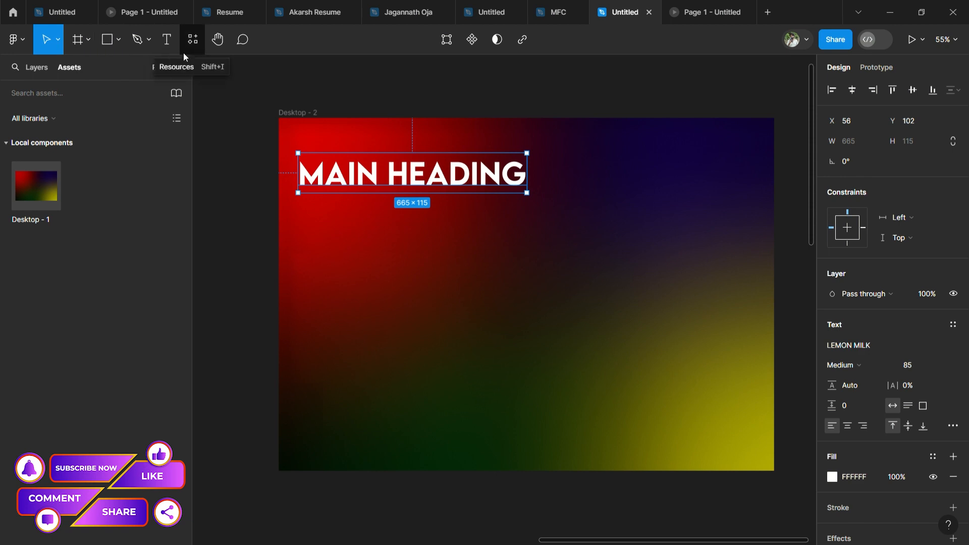
Draw a text box of about 655 × 196 below the heading and fill it with auto-generated text from the Lorem Ipsum plugin
{"action": "left_click", "coordinate": [168, 41]}
{"action": "left_click", "coordinate": [194, 41]}
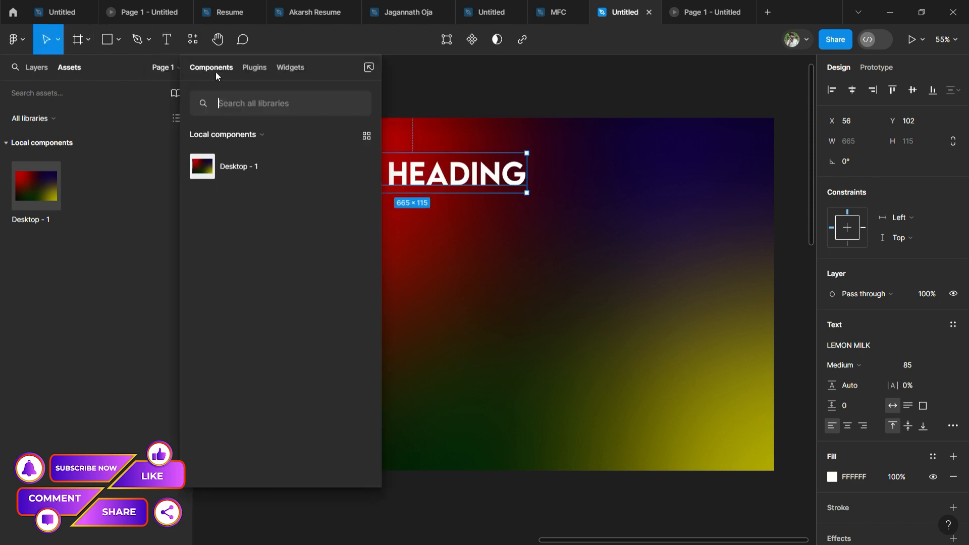
{"action": "left_click", "coordinate": [255, 69]}
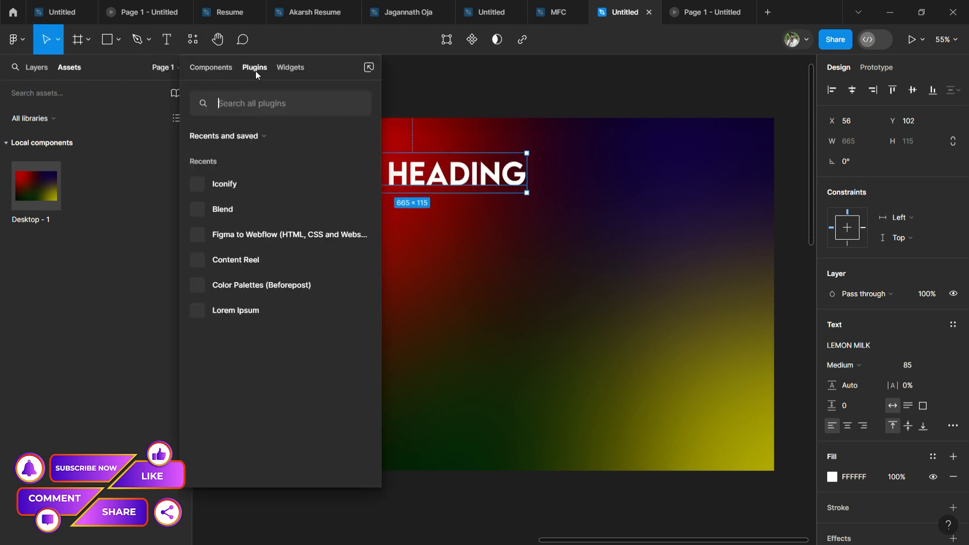
{"action": "left_click", "coordinate": [238, 309]}
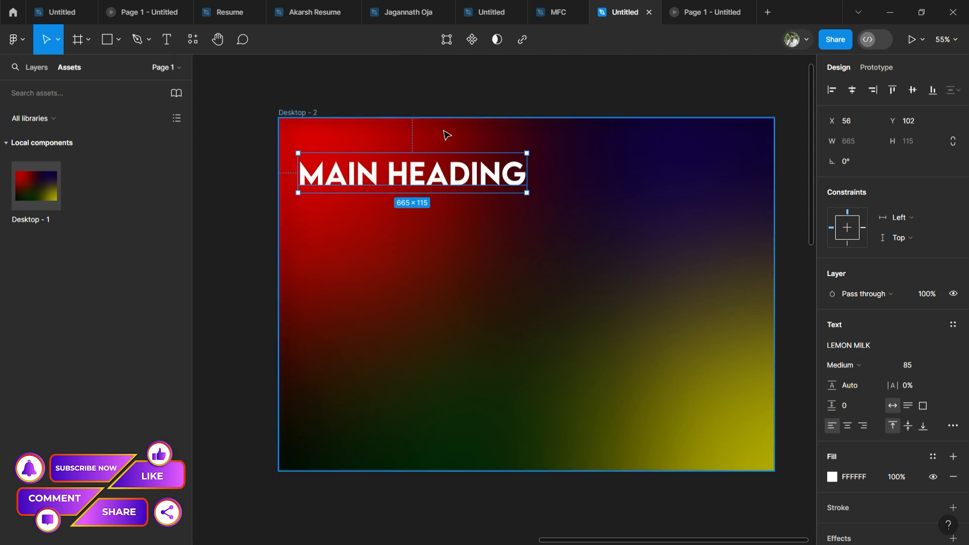
{"action": "left_click", "coordinate": [168, 40]}
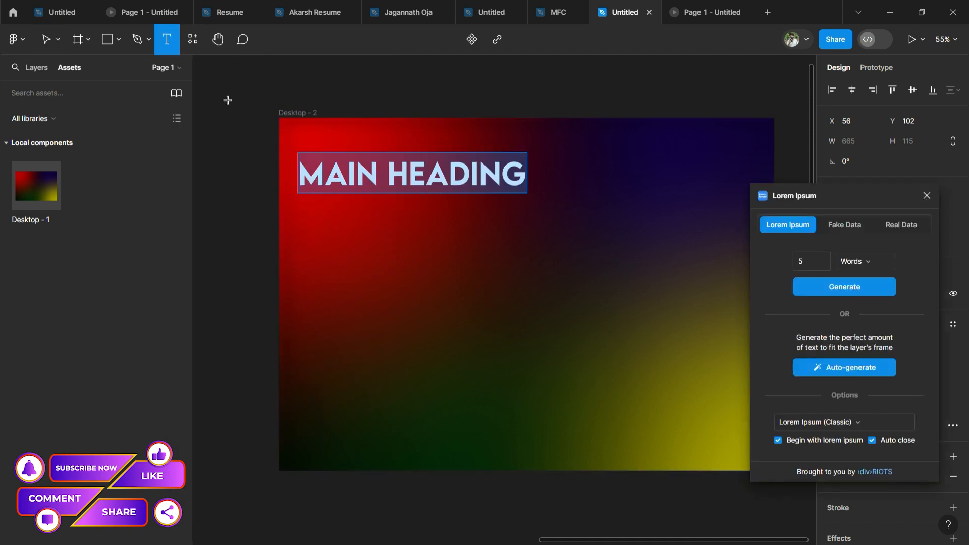
{"action": "left_click_drag", "start_coordinate": [298, 200], "coordinate": [525, 271]}
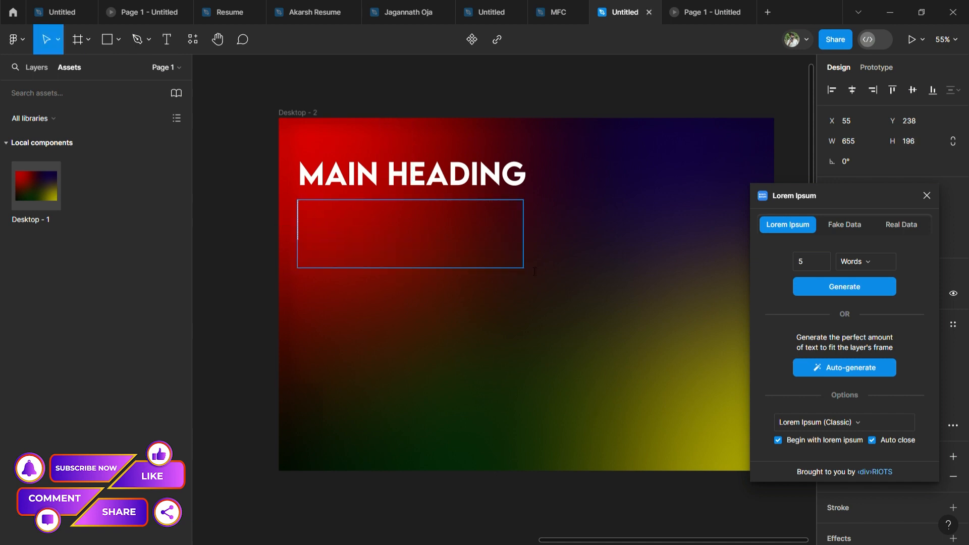
{"action": "left_click", "coordinate": [840, 367]}
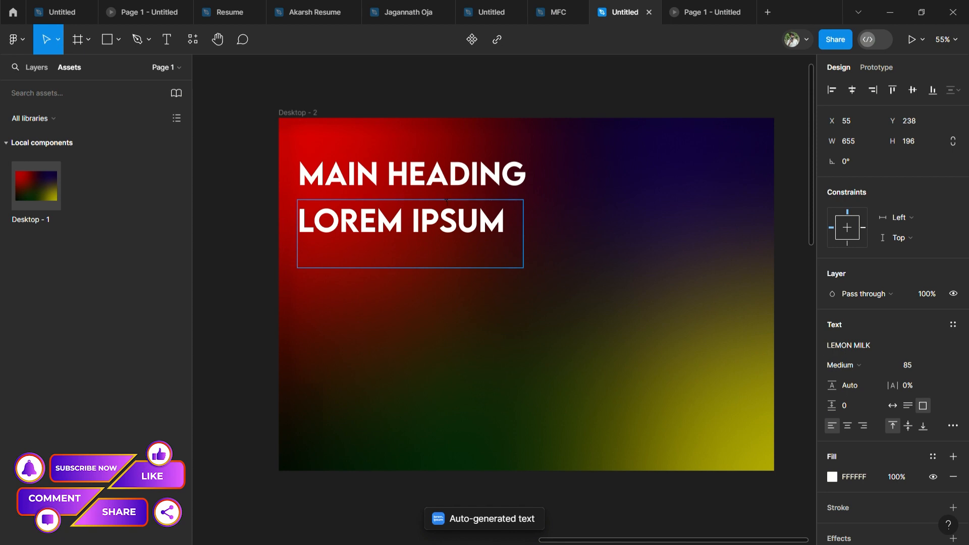
Set the placeholder text's size to 16 and auto-generate the Lorem Ipsum text again to fill its box
{"action": "key", "text": "ctrl+a"}
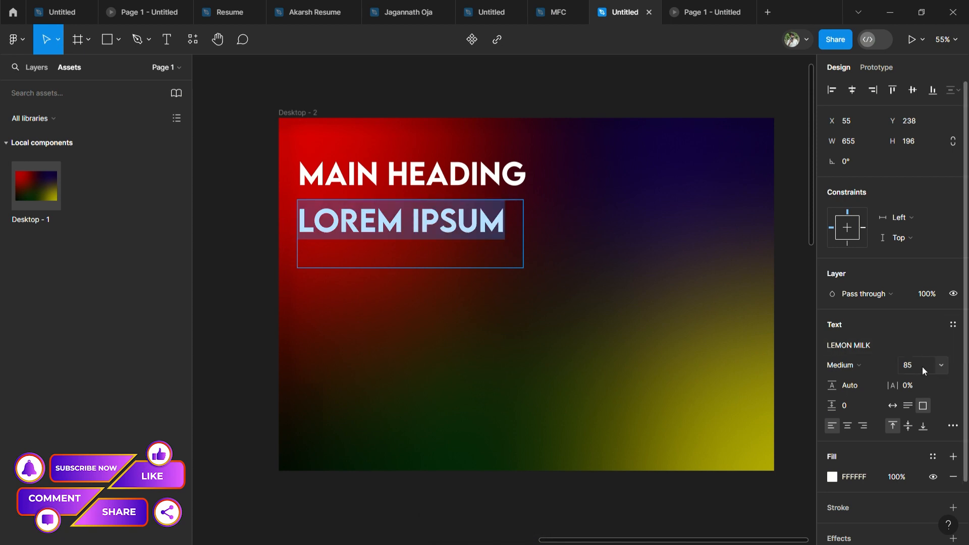
{"action": "key", "text": "Return"}
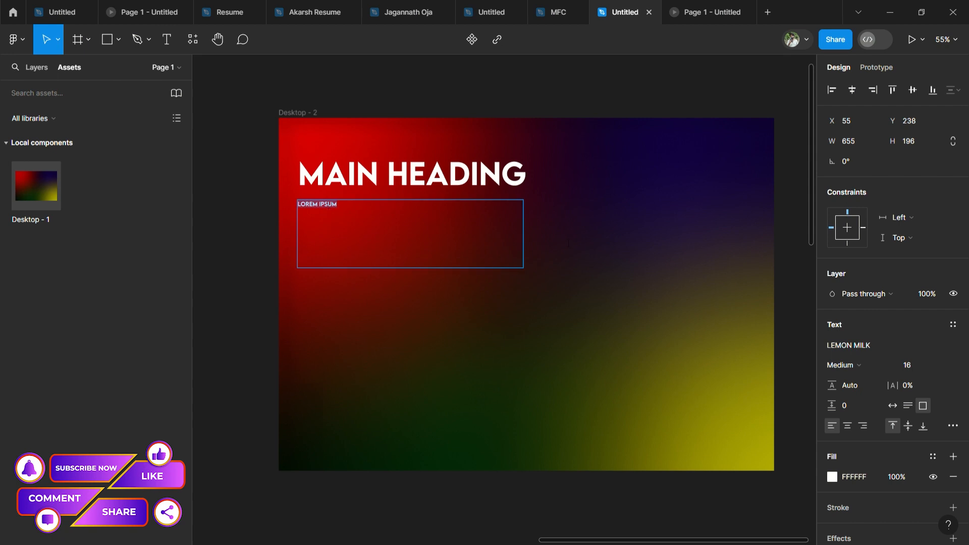
{"action": "left_click", "coordinate": [193, 39]}
{"action": "left_click", "coordinate": [236, 184]}
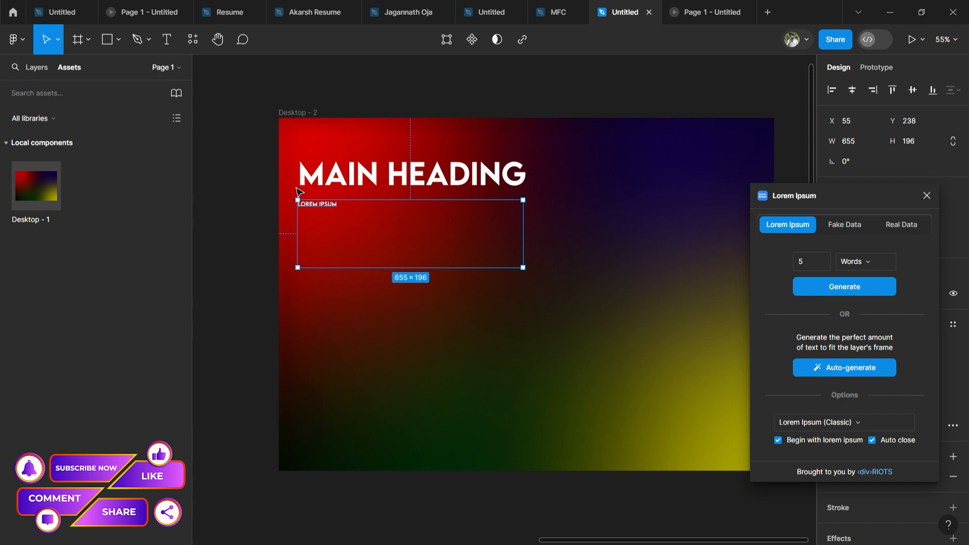
{"action": "left_click", "coordinate": [856, 368]}
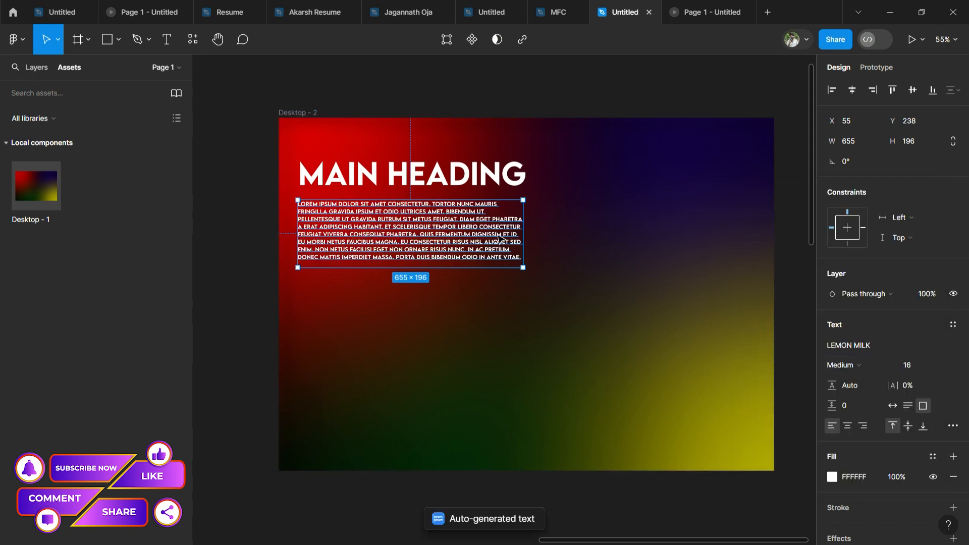
Change the placeholder paragraph's font to Poppins with the Medium weight
{"action": "key", "text": "Return"}
{"action": "left_click", "coordinate": [878, 346]}
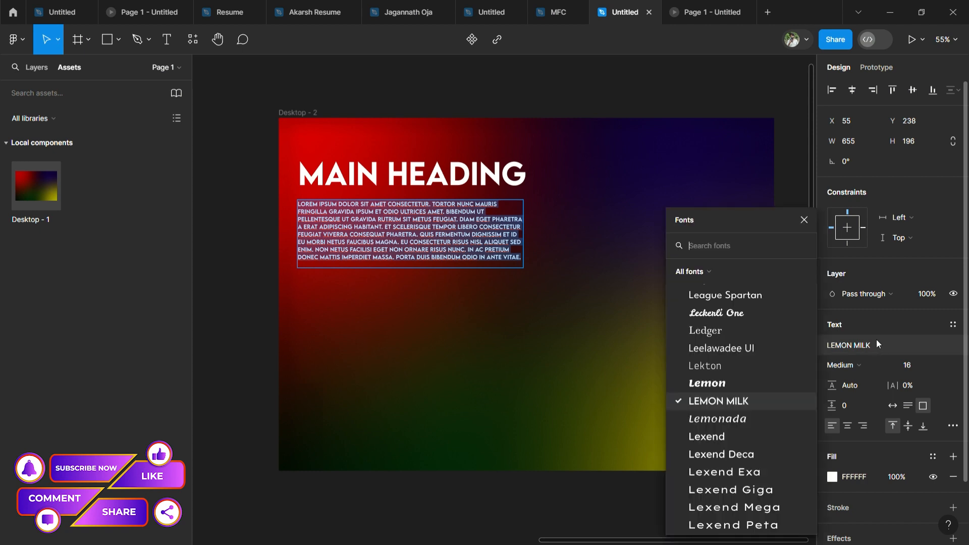
{"action": "type", "text": "poppins"}
{"action": "key", "text": "Return"}
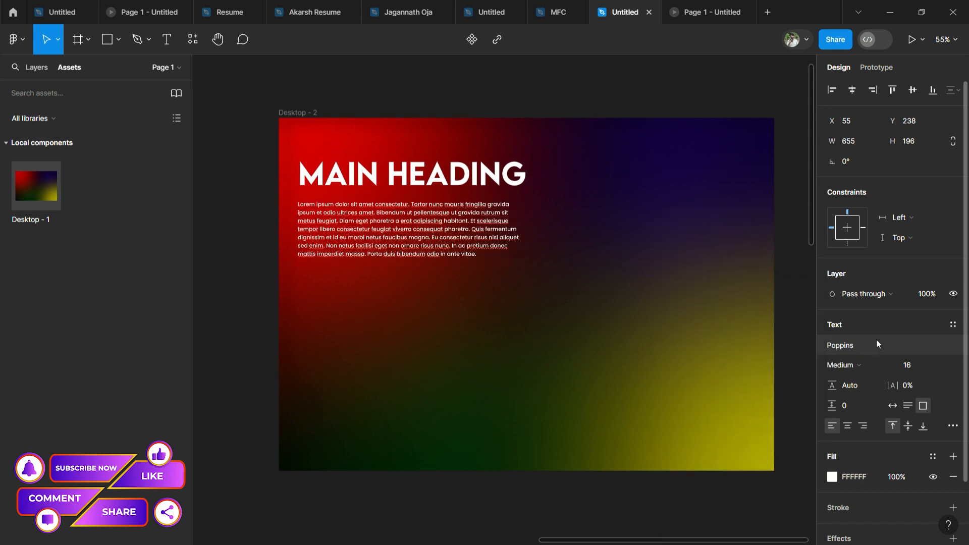
{"action": "left_click", "coordinate": [868, 362]}
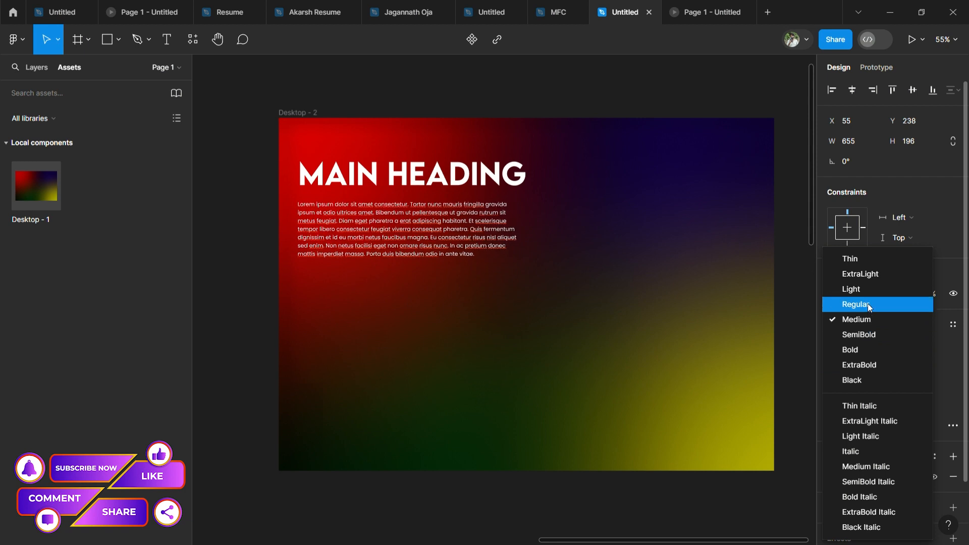
{"action": "left_click", "coordinate": [870, 318]}
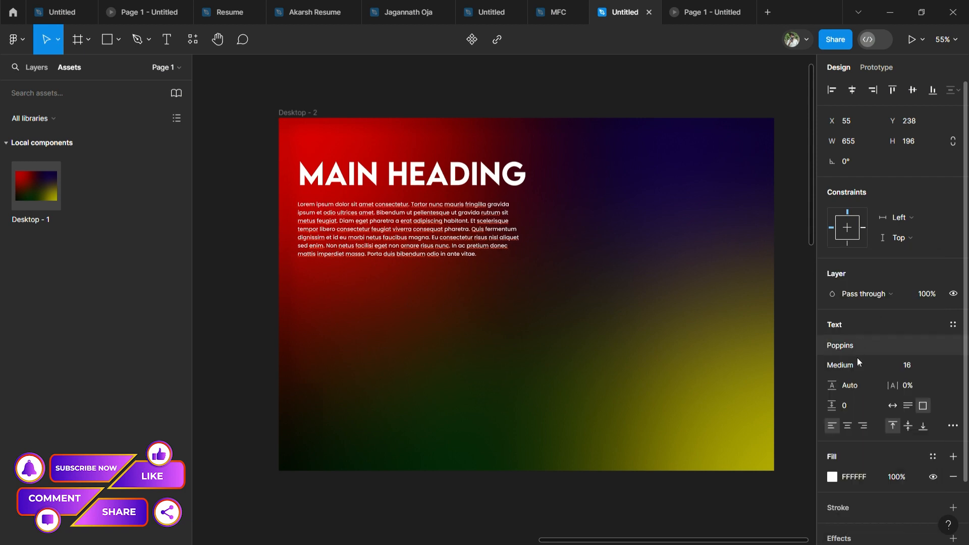
Set the paragraph's line height to 30 and justify its alignment
{"action": "key", "text": "Up"}
{"action": "key", "text": "Up"}
{"action": "key", "text": "Up"}
{"action": "key", "text": "Up"}
{"action": "key", "text": "Up"}
{"action": "key", "text": "Up"}
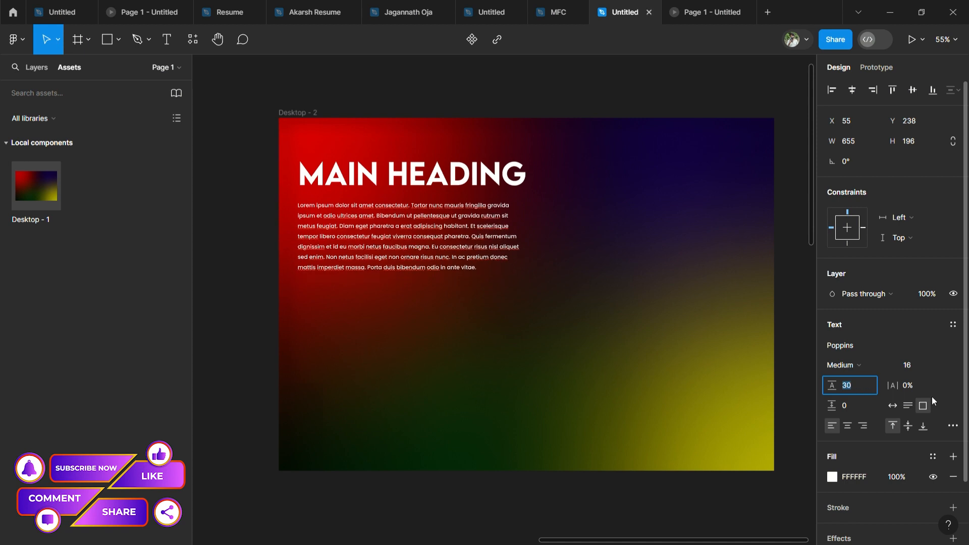
{"action": "left_click", "coordinate": [952, 427]}
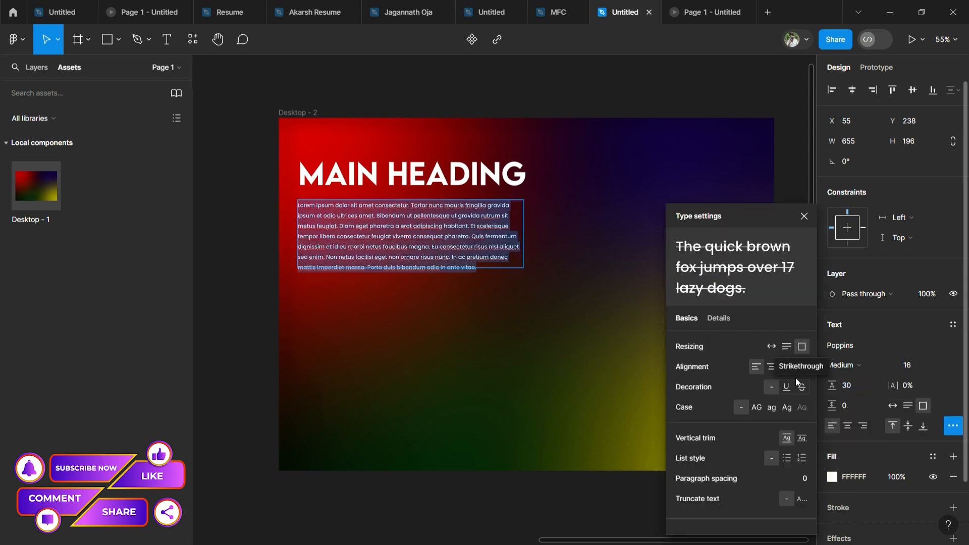
{"action": "left_click", "coordinate": [802, 366]}
{"action": "key", "text": "Escape"}
{"action": "key", "text": "Escape"}
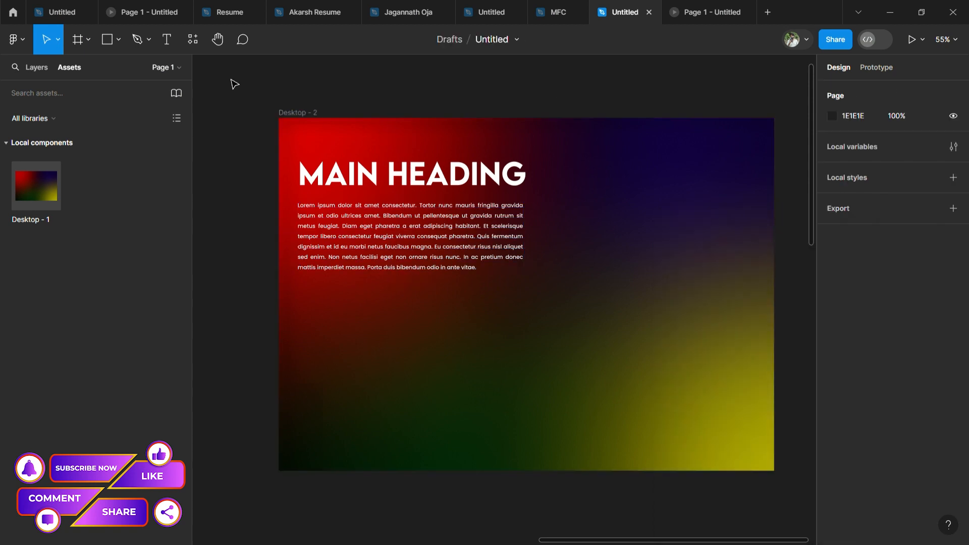
Open the Iconify plugin and search its icons for "fast tag"
{"action": "left_click", "coordinate": [192, 48]}
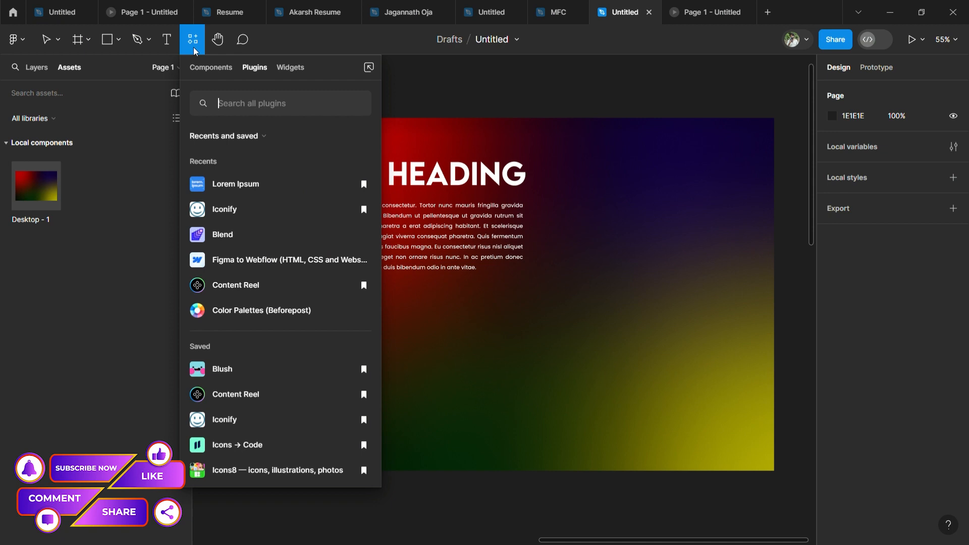
{"action": "left_click", "coordinate": [251, 214]}
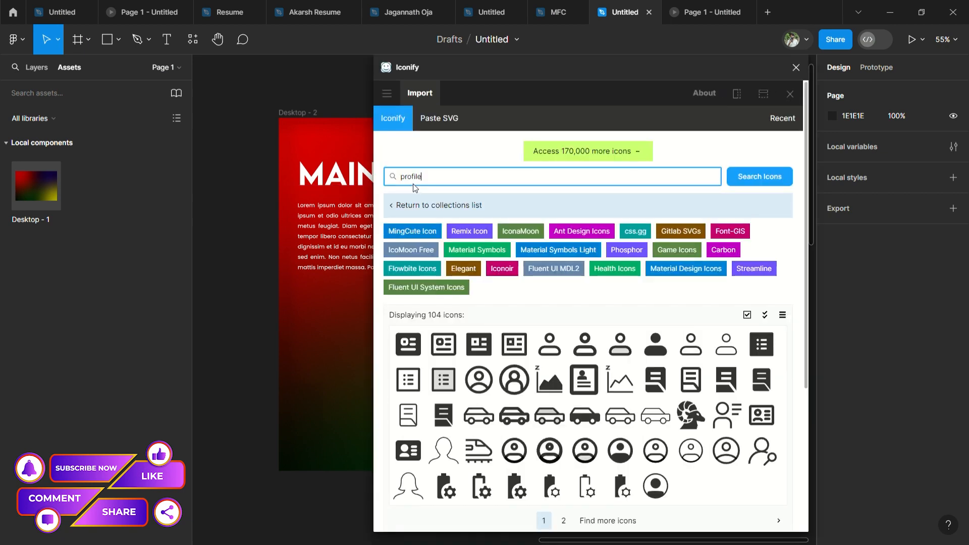
{"action": "double_click", "coordinate": [406, 177]}
{"action": "type", "text": "fast tag"}
{"action": "key", "text": "Return"}
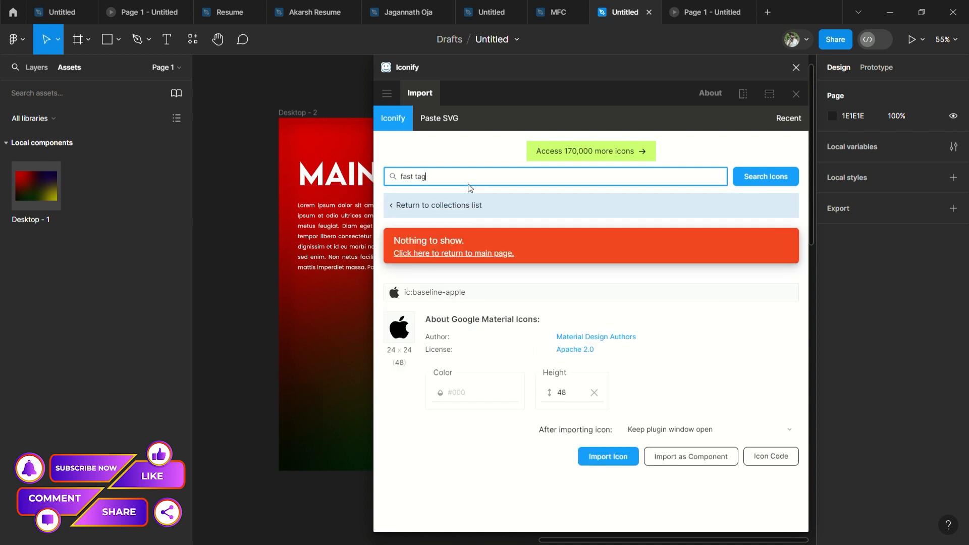
Search Iconify for "apple", import the ic:baseline-apple icon onto the canvas beside Desktop - 2, and close the plugin
{"action": "left_click_drag", "start_coordinate": [469, 182], "coordinate": [361, 183]}
{"action": "type", "text": "apple"}
{"action": "key", "text": "Return"}
{"action": "left_click", "coordinate": [413, 463]}
{"action": "left_click_drag", "start_coordinate": [260, 345], "coordinate": [249, 327]}
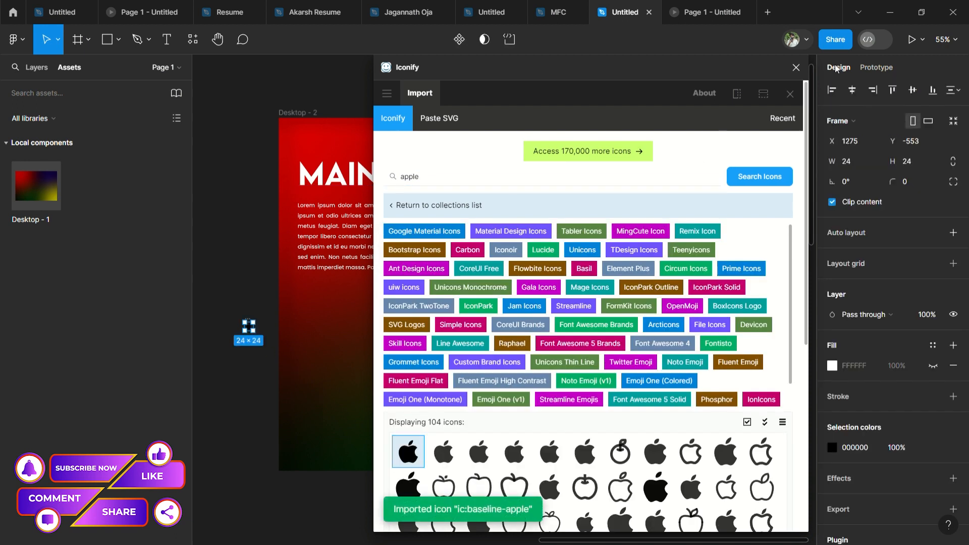
{"action": "left_click", "coordinate": [796, 67]}
Replace the heading text in Desktop - 2 with "APPLE STORE"
{"action": "left_click", "coordinate": [463, 174]}
{"action": "type", "text": "APLPE S"}
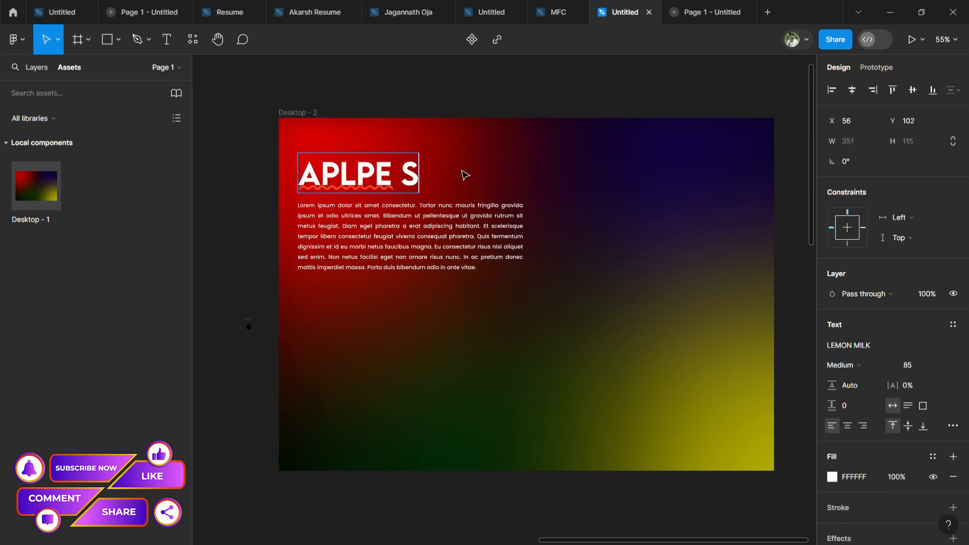
{"action": "type", "text": "TORE"}
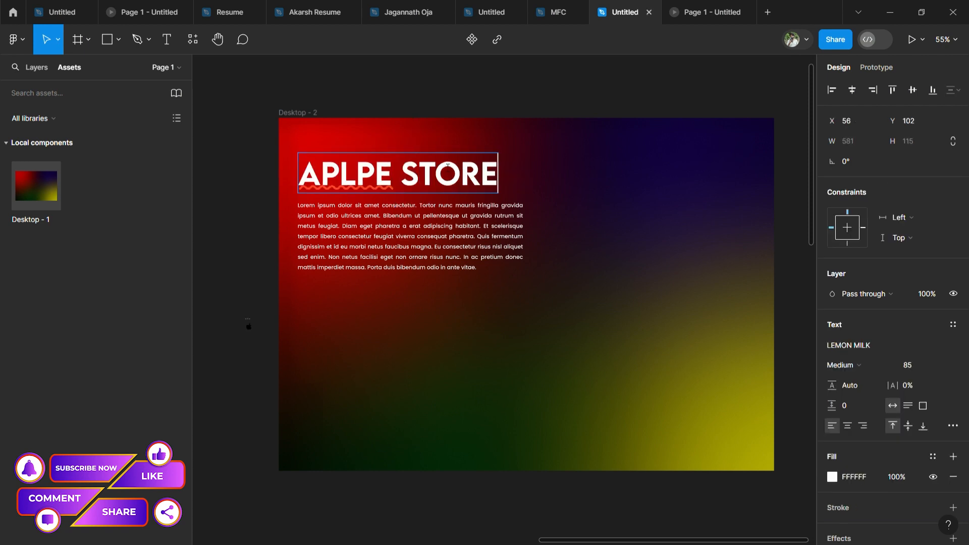
{"action": "key", "text": "BackSpace"}
{"action": "key", "text": "BackSpace"}
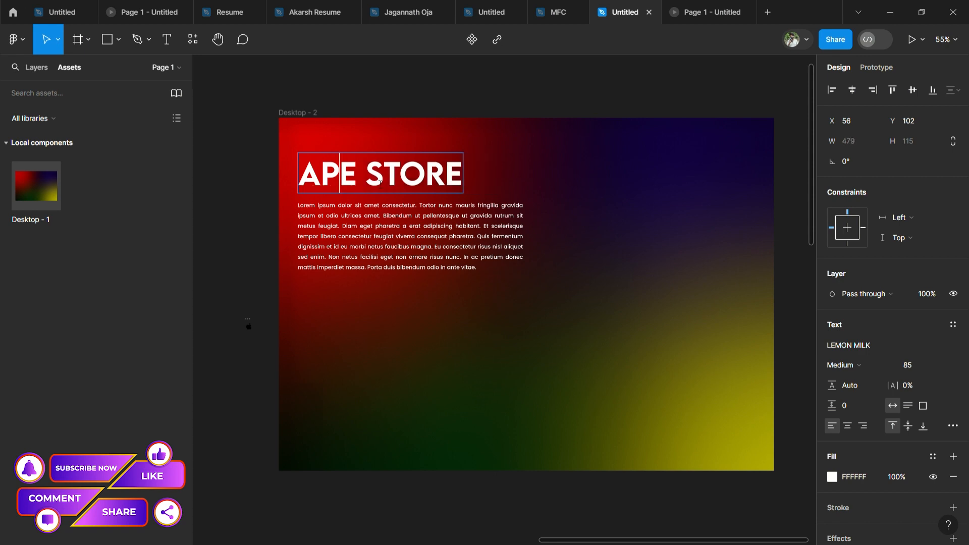
{"action": "type", "text": "PLE"}
{"action": "key", "text": "BackSpace"}
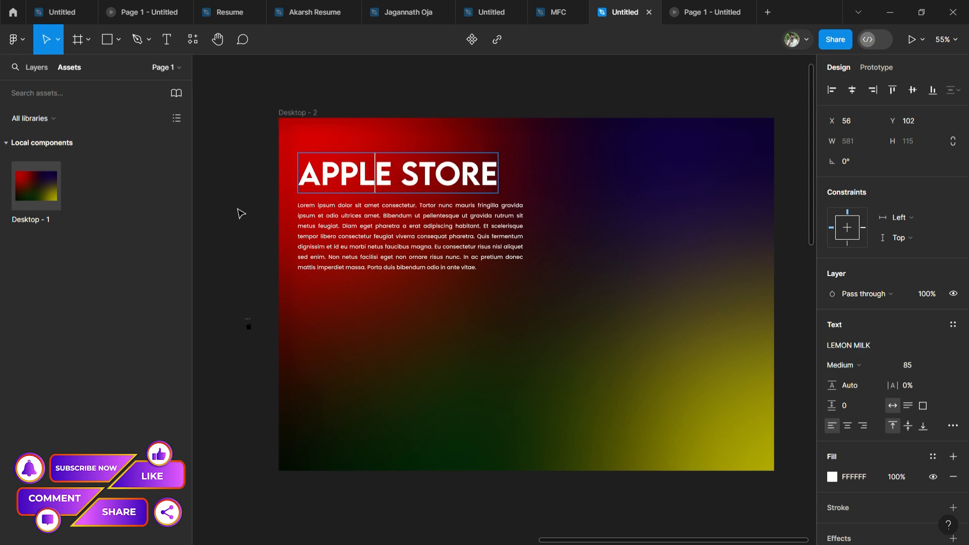
{"action": "key", "text": "Escape"}
Move the paragraph to about X 61, Y 223 and narrow its box to about 576 to match the heading's width
{"action": "left_click", "coordinate": [468, 241]}
{"action": "left_click_drag", "start_coordinate": [468, 241], "coordinate": [470, 237]}
{"action": "left_click_drag", "start_coordinate": [535, 243], "coordinate": [507, 242]}
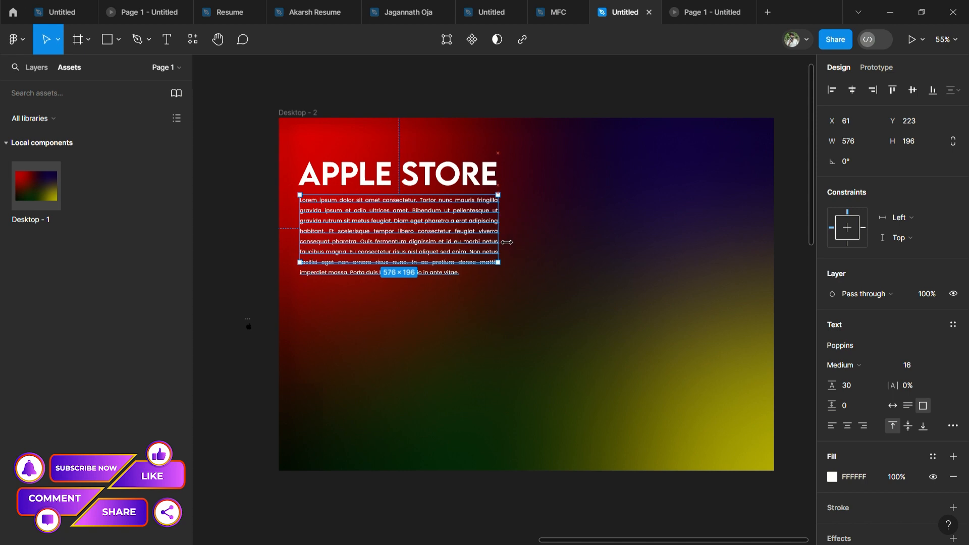
Enlarge the imported apple icon to about 597 × 597 and move it across the left edge of Desktop - 2
{"action": "left_click", "coordinate": [249, 327]}
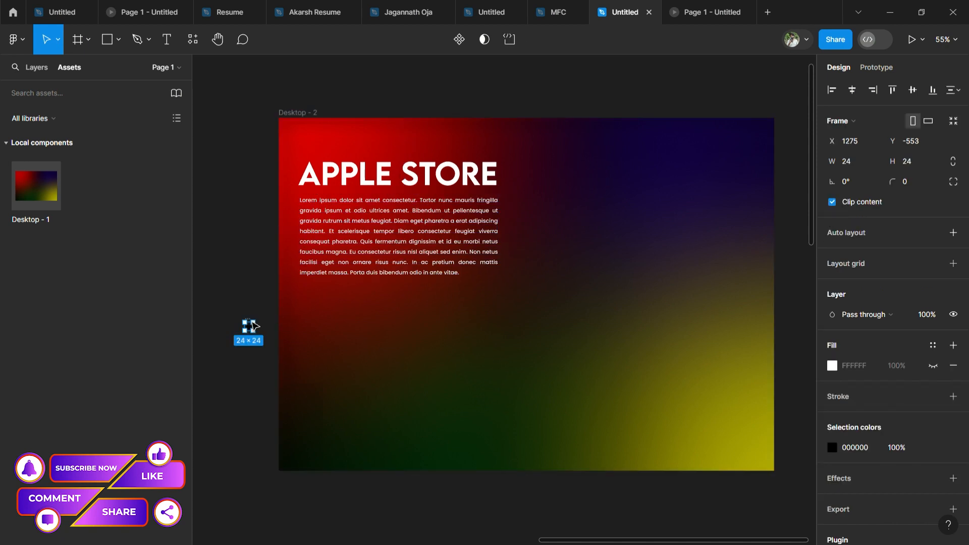
{"action": "left_click_drag", "start_coordinate": [259, 331], "coordinate": [670, 235]}
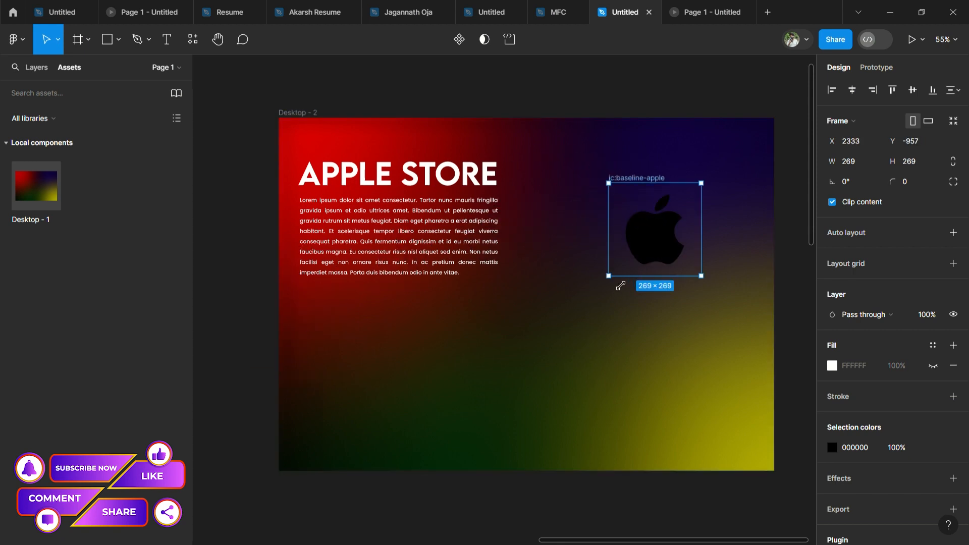
{"action": "left_click_drag", "start_coordinate": [621, 286], "coordinate": [517, 398]}
{"action": "left_click_drag", "start_coordinate": [604, 332], "coordinate": [203, 369]}
{"action": "scroll", "coordinate": [203, 370], "scroll_direction": "left", "scroll_amount": 5}
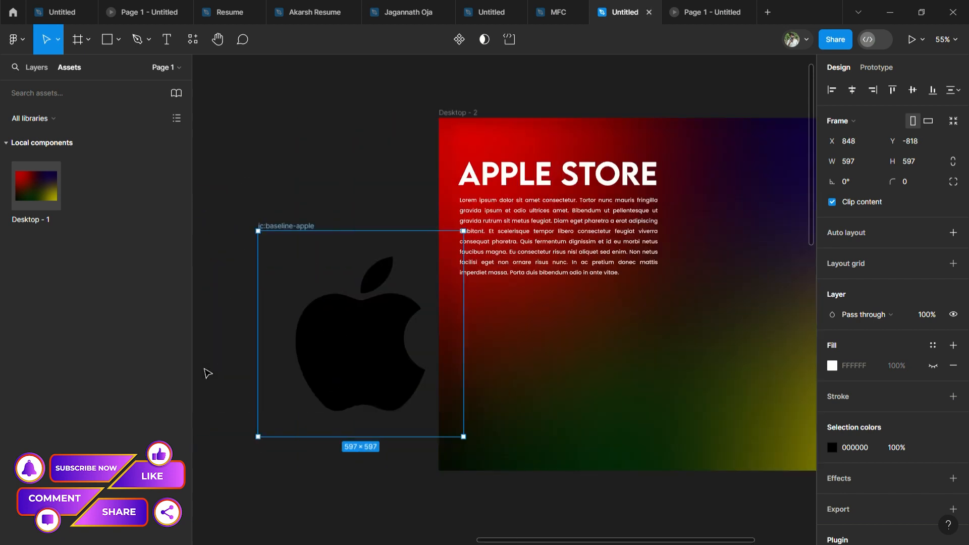
Move the apple vector out of its icon frame into Desktop - 2, beside the heading at about X 946, Y 64
{"action": "left_click", "coordinate": [443, 370]}
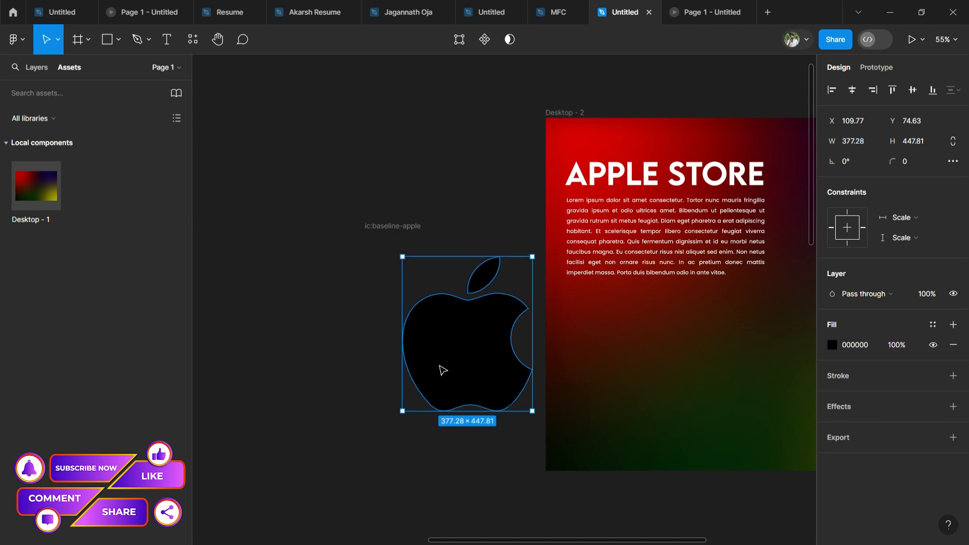
{"action": "left_click_drag", "start_coordinate": [443, 370], "coordinate": [730, 338]}
{"action": "left_click_drag", "start_coordinate": [384, 231], "coordinate": [256, 231]}
{"action": "scroll", "coordinate": [554, 309], "scroll_direction": "right", "scroll_amount": 4}
{"action": "left_click_drag", "start_coordinate": [572, 331], "coordinate": [712, 248]}
{"action": "scroll", "coordinate": [711, 249], "scroll_direction": "left", "scroll_amount": 2}
{"action": "left_click_drag", "start_coordinate": [626, 250], "coordinate": [668, 249]}
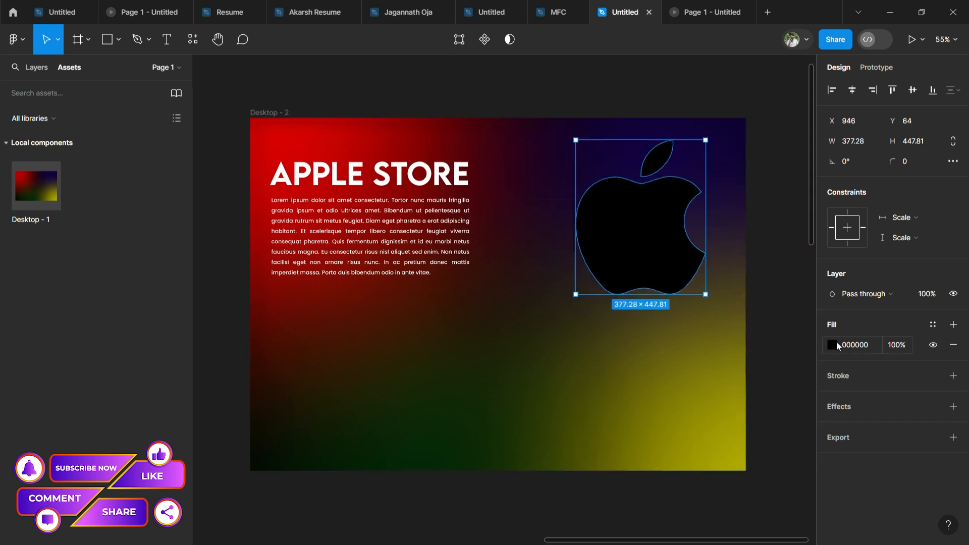
Change the apple shape's fill color to white (FFFFFF)
{"action": "left_click", "coordinate": [832, 345]}
{"action": "left_click_drag", "start_coordinate": [705, 283], "coordinate": [646, 158]}
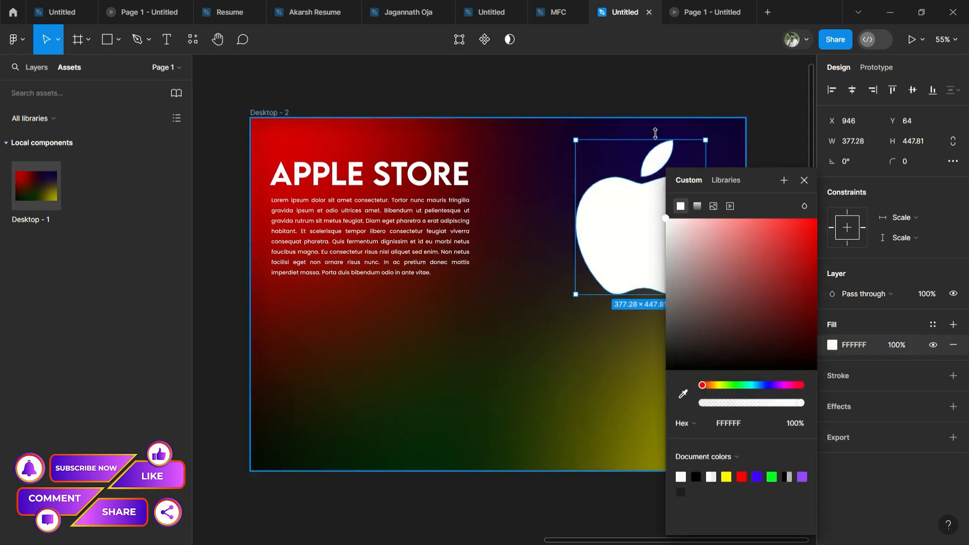
{"action": "left_click", "coordinate": [672, 70]}
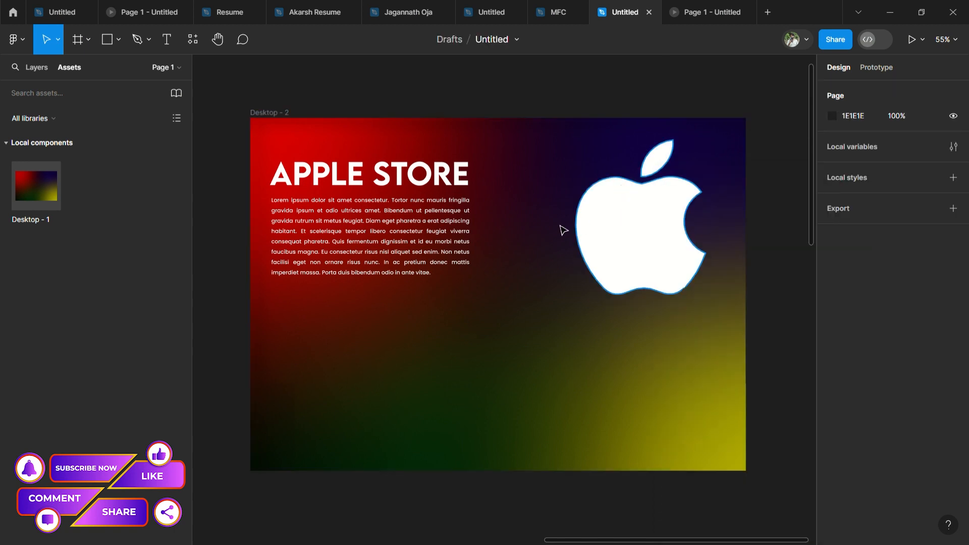
Widen the paragraph box to about 810 and scale the apple shape down proportionally, keeping its upper-right corner in place
{"action": "left_click", "coordinate": [428, 252]}
{"action": "left_click_drag", "start_coordinate": [478, 249], "coordinate": [560, 251]}
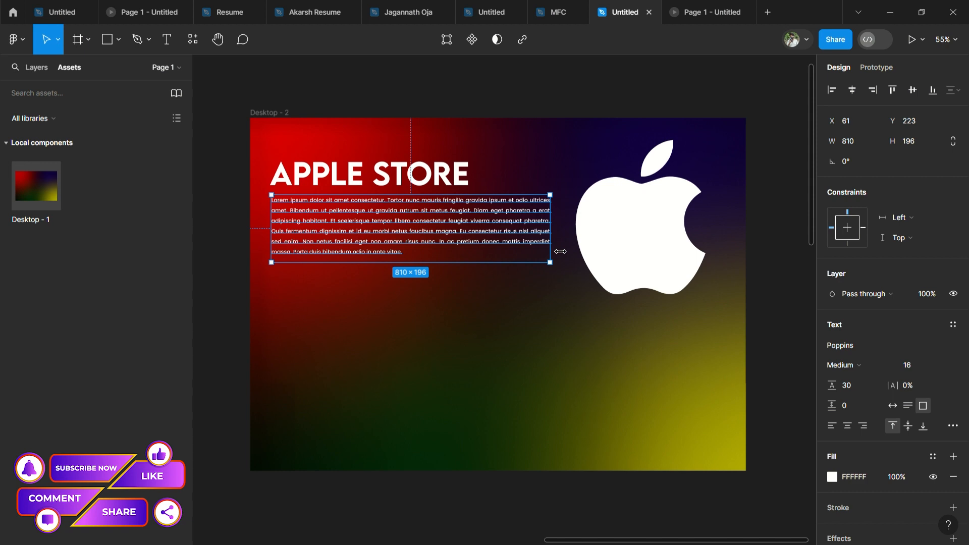
{"action": "left_click", "coordinate": [656, 230]}
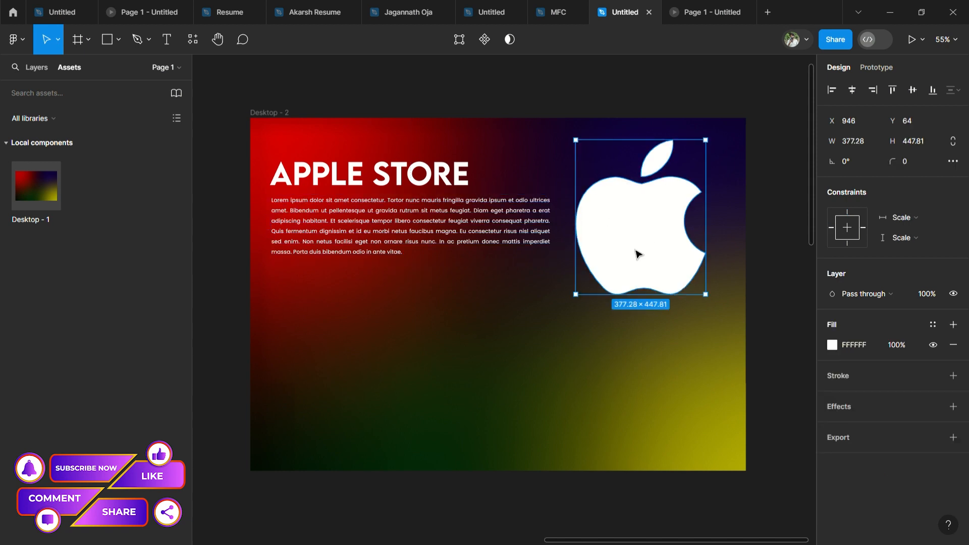
{"action": "left_click_drag", "start_coordinate": [584, 307], "coordinate": [611, 275]}
{"action": "left_click", "coordinate": [323, 90]}
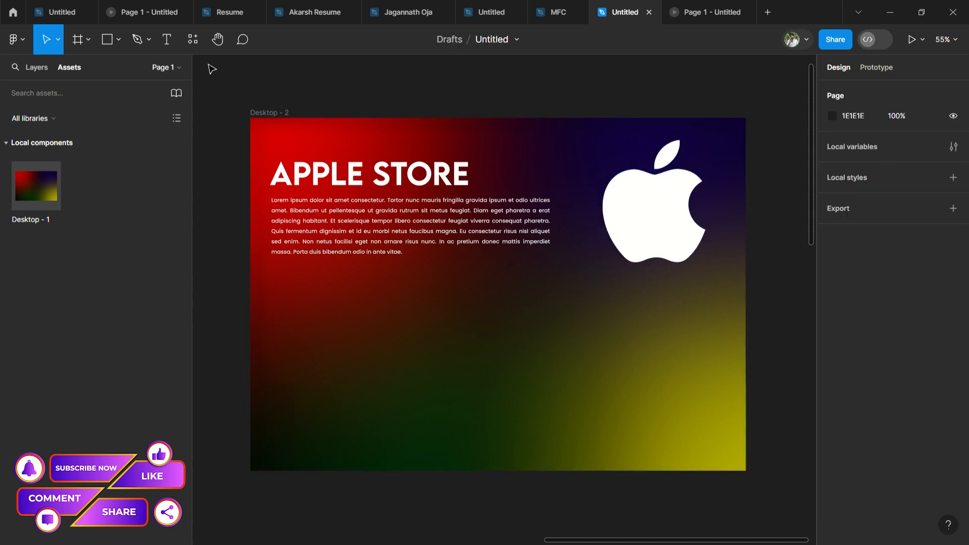
Select the Desktop - 2 frame and view the Apple Store page in the running prototype preview
{"action": "left_click", "coordinate": [271, 113]}
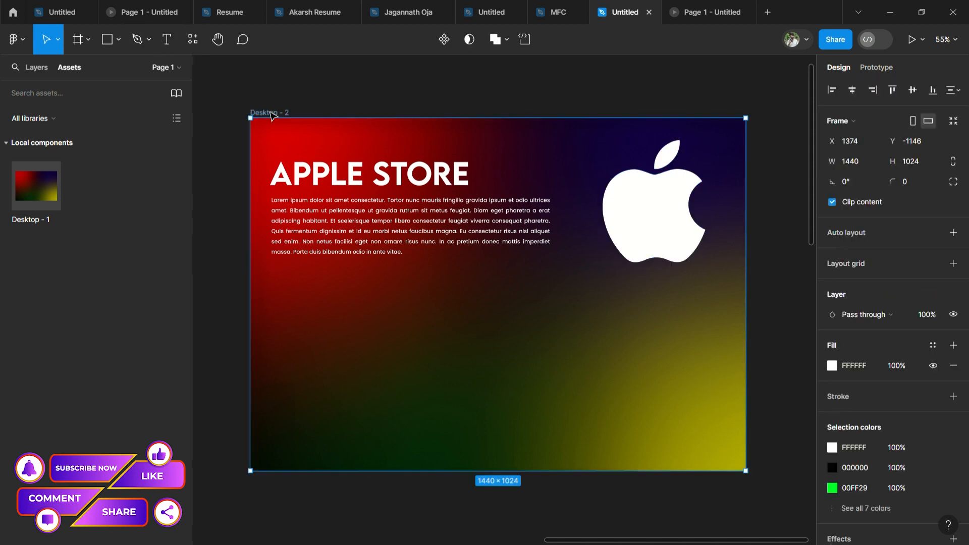
{"action": "left_click", "coordinate": [697, 6]}
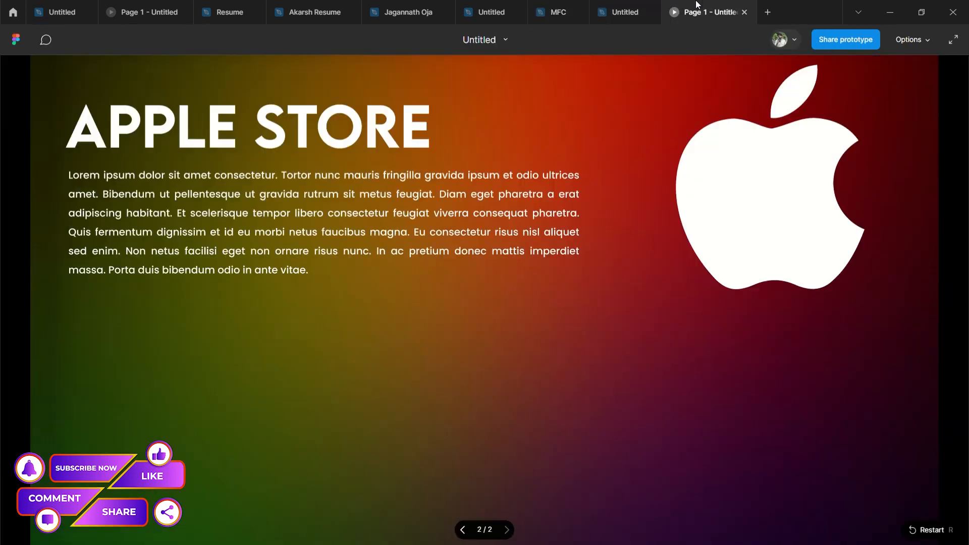